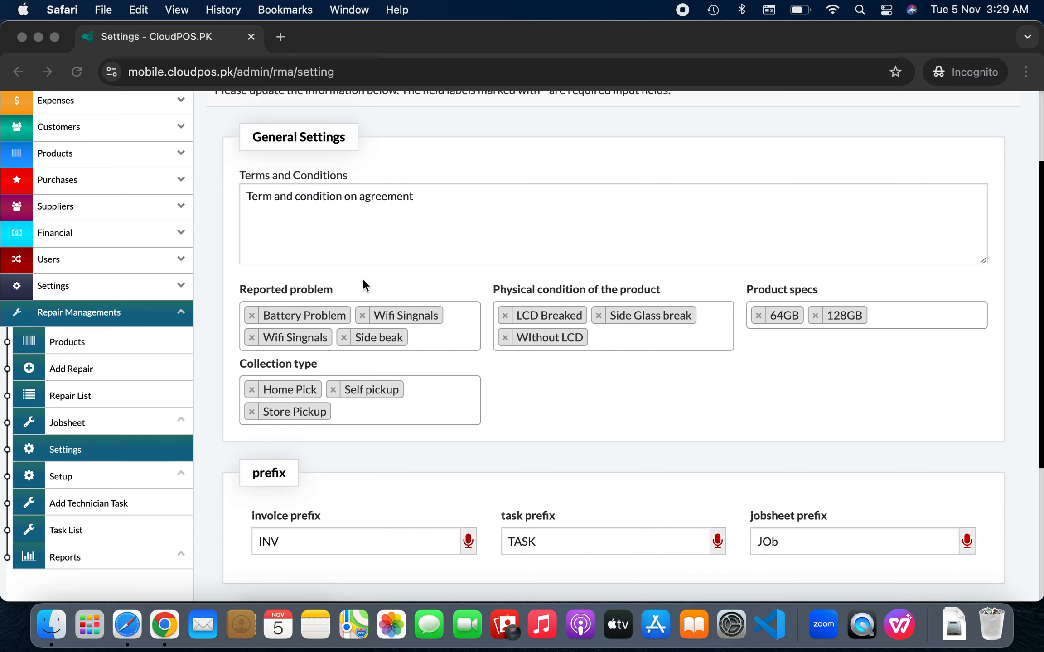
Test the Reported problem, physical condition and Collection type options in the repair settings
left_click(440, 340)
left_click(440, 339)
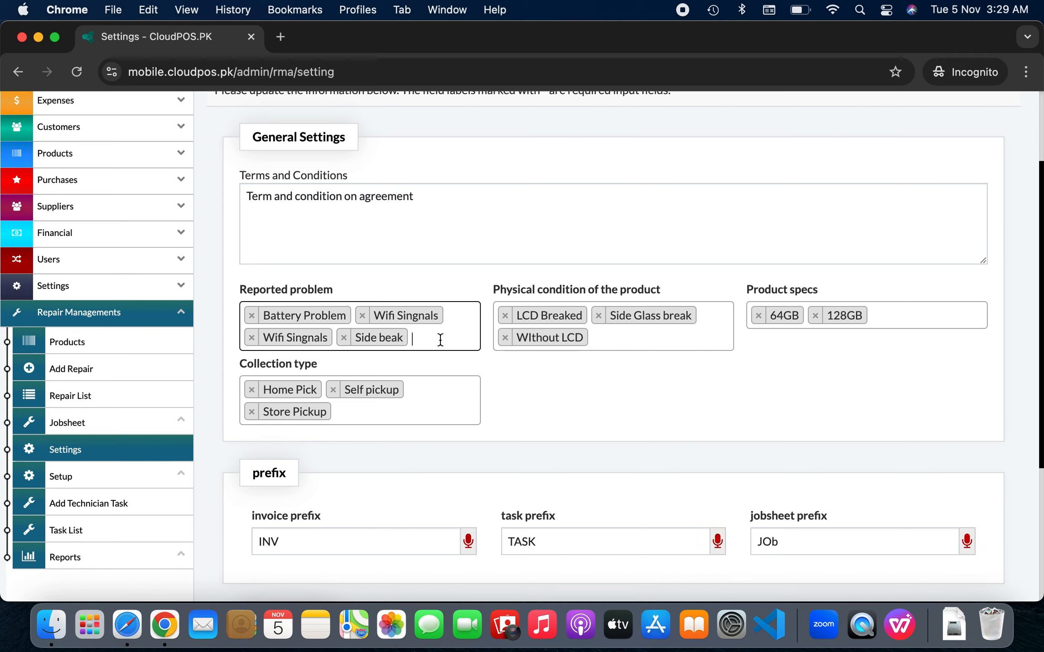
type("kjslkq")
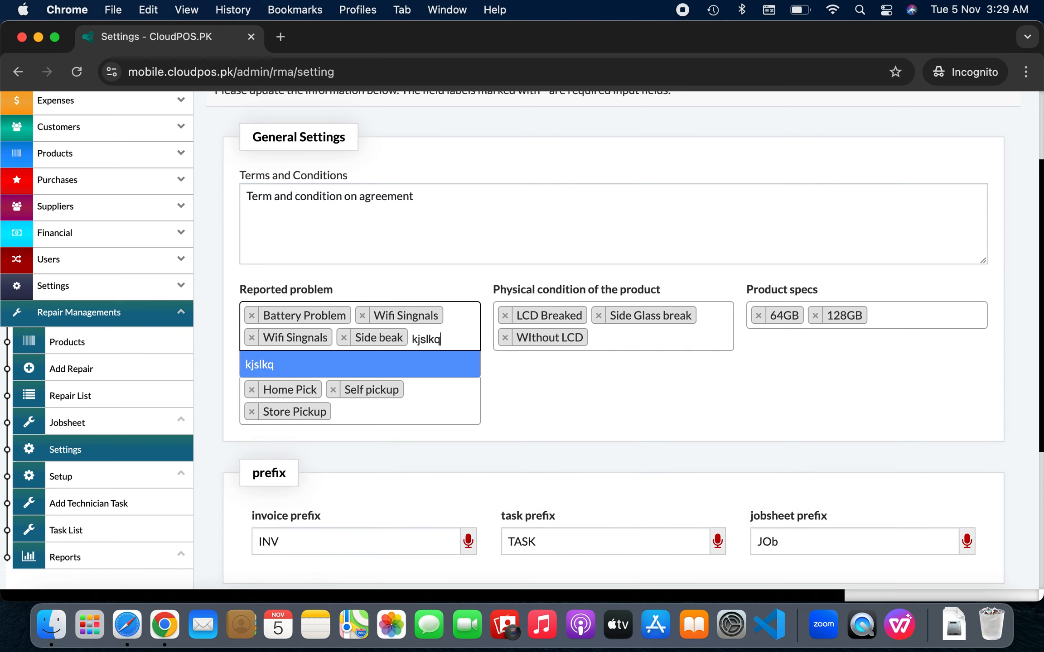
key("BackSpace")
key("BackSpace")
key("BackSpace")
key("BackSpace")
key("BackSpace")
key("BackSpace")
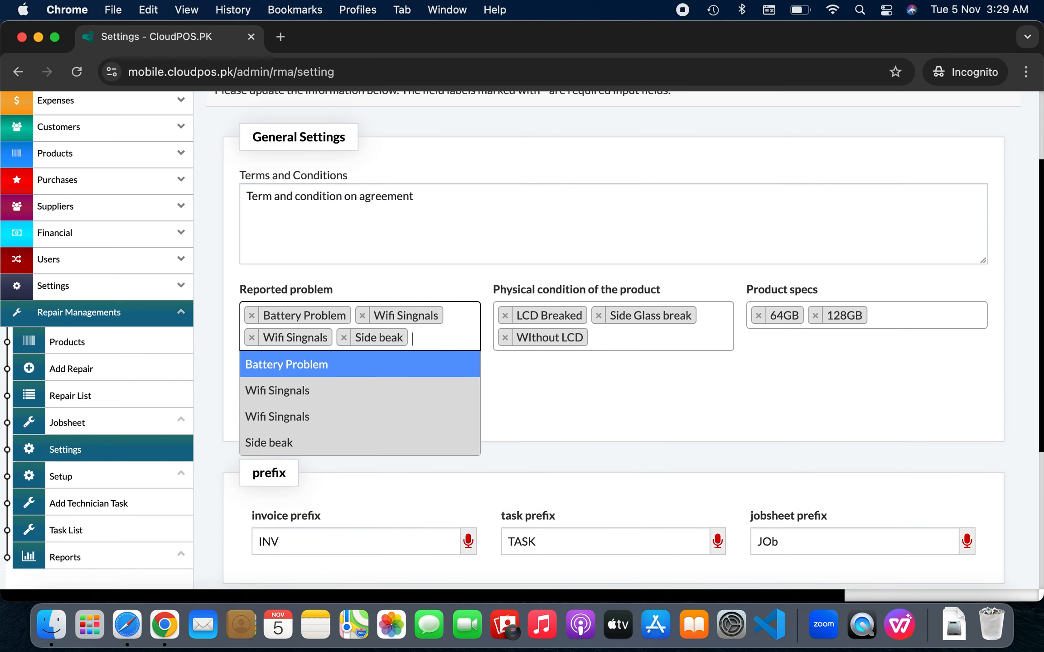
left_click(637, 336)
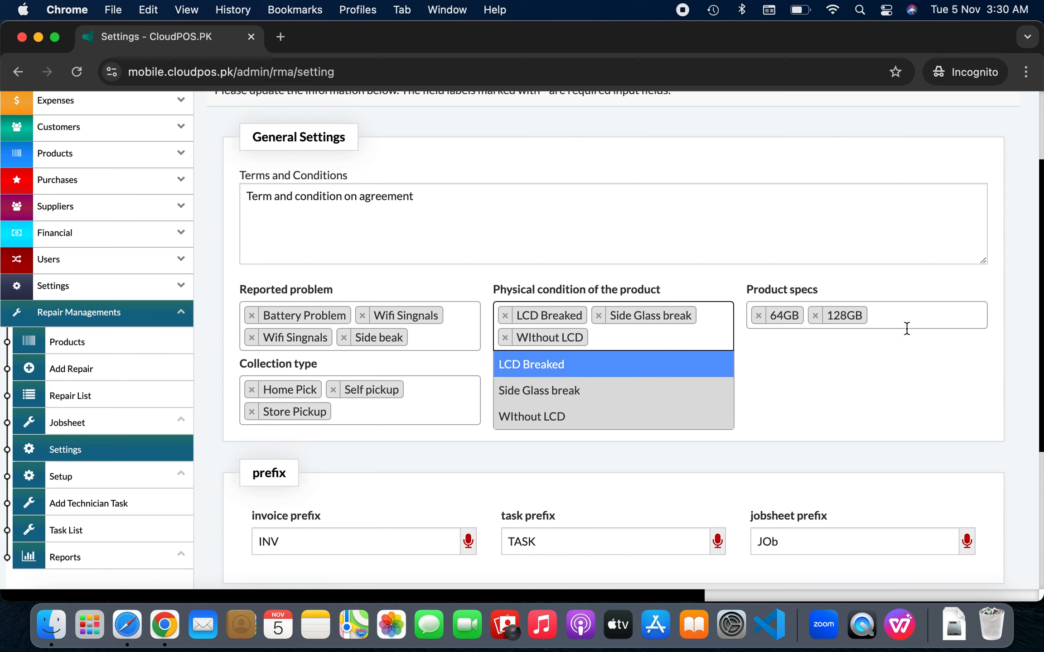
left_click(455, 411)
left_click(566, 409)
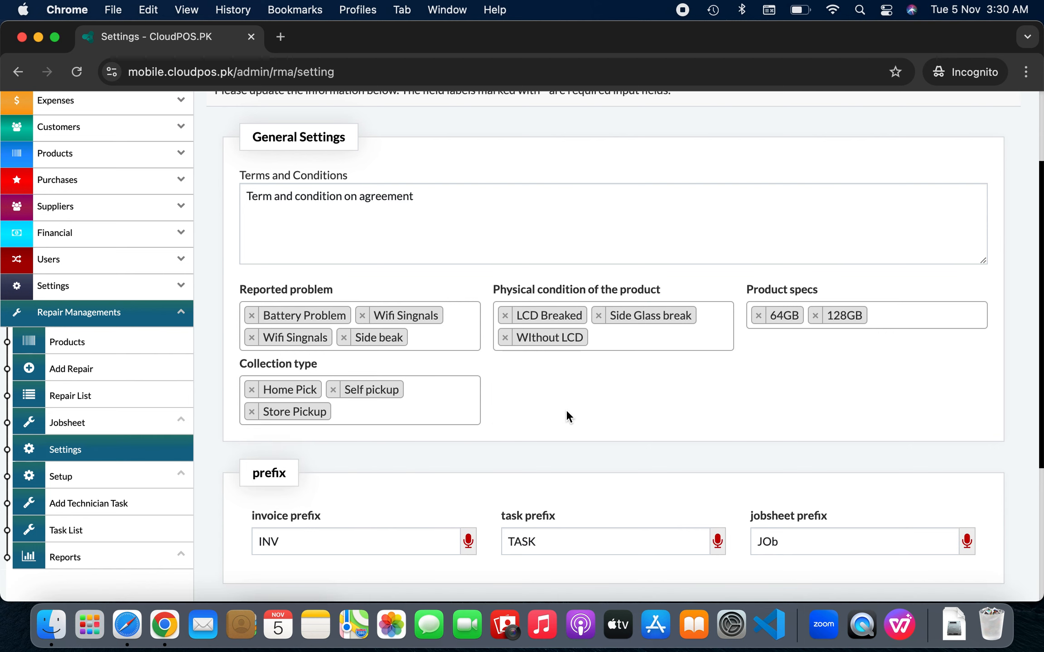
Save the repair settings with 'update settings' and expand Setup under Repair Managements
scroll(566, 410, "down", 4)
scroll(566, 409, "down", 2)
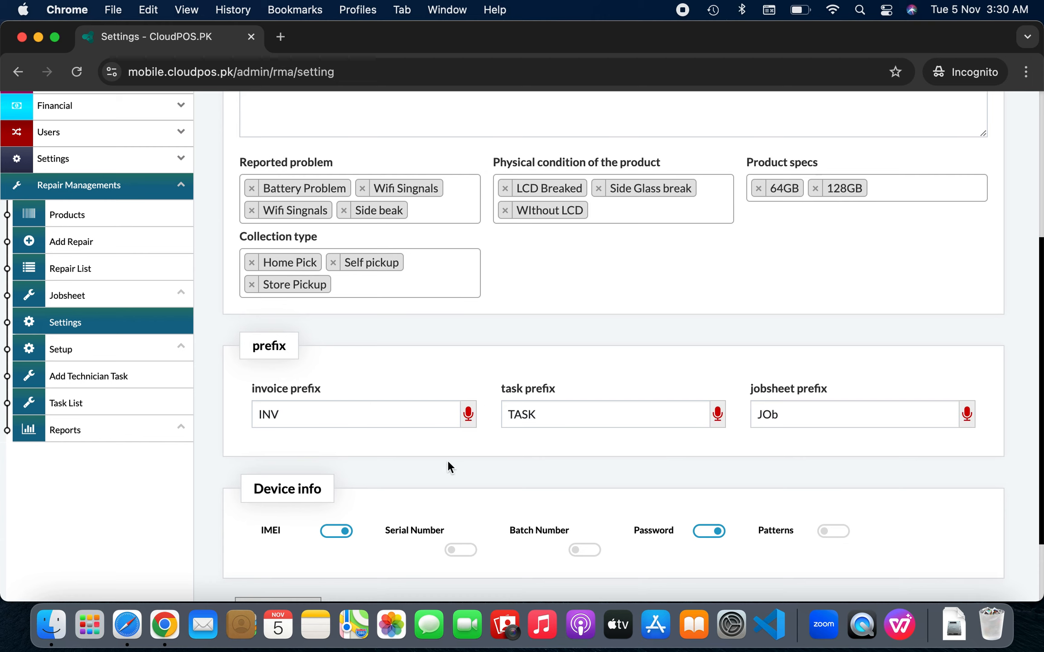
scroll(439, 461, "down", 3)
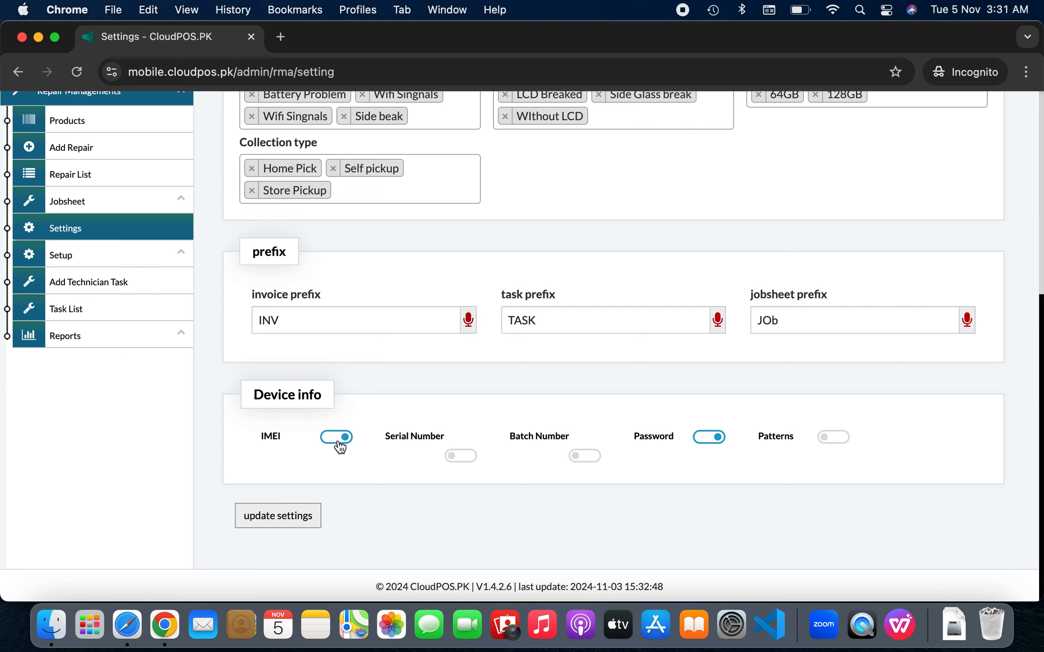
double_click(420, 437)
left_click(271, 522)
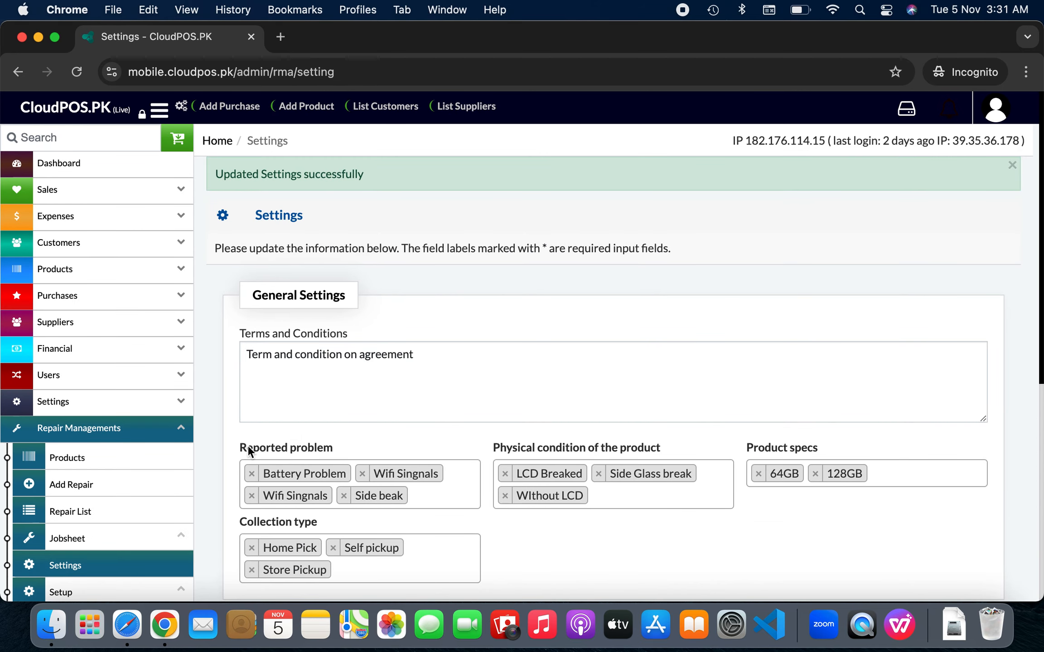
scroll(247, 426, "down", 5)
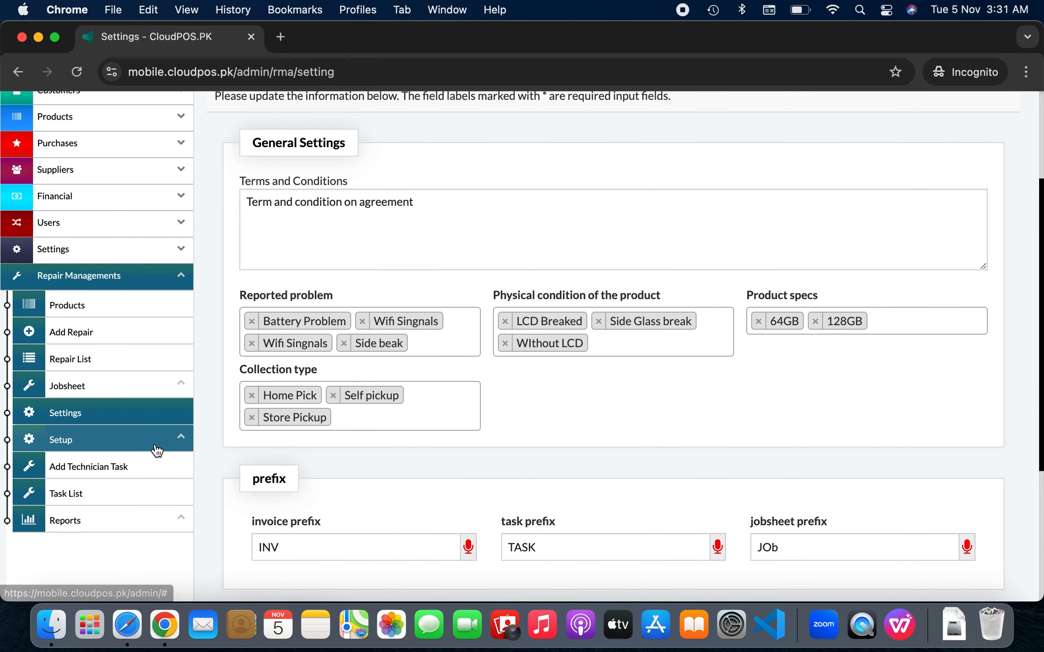
left_click(156, 449)
Open Repair Status settings to review the Pending, Process and Completed templates
left_click(135, 475)
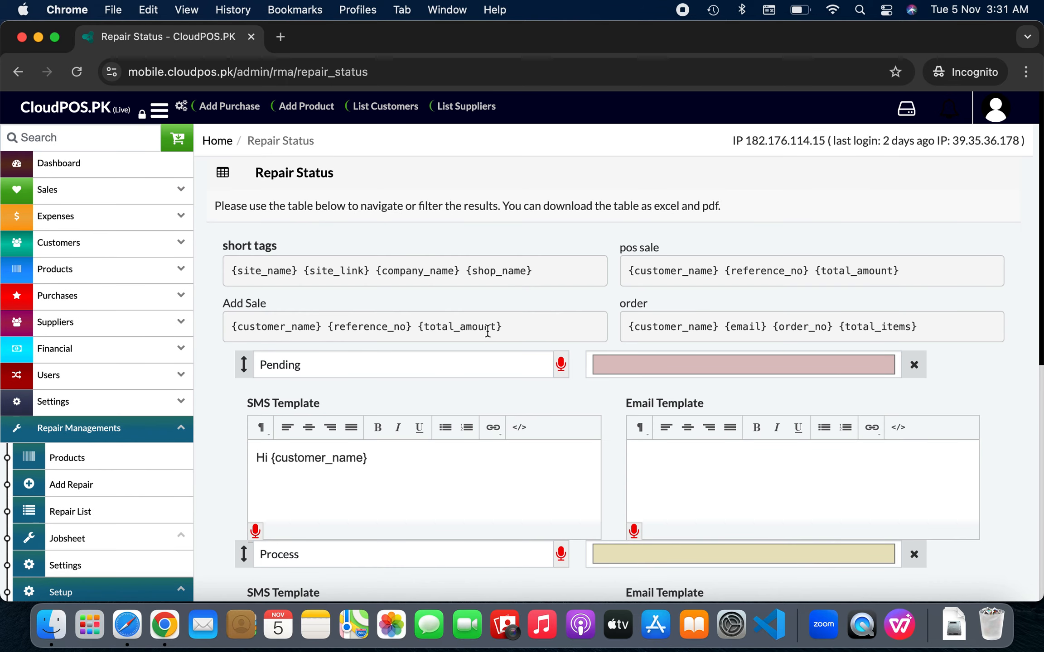
scroll(487, 332, "down", 5)
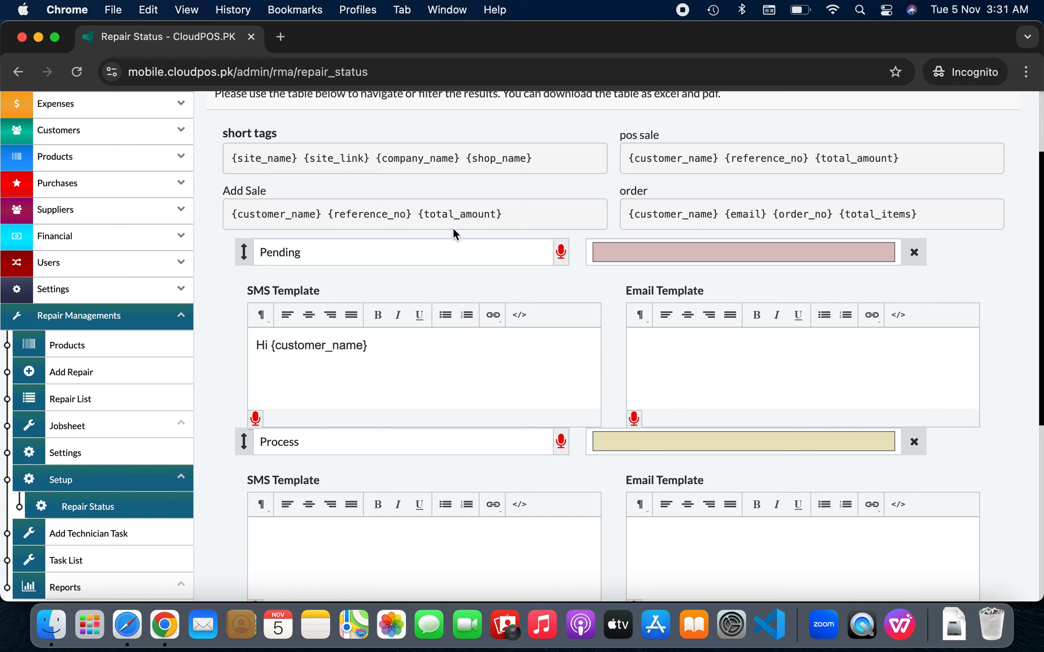
scroll(413, 213, "down", 6)
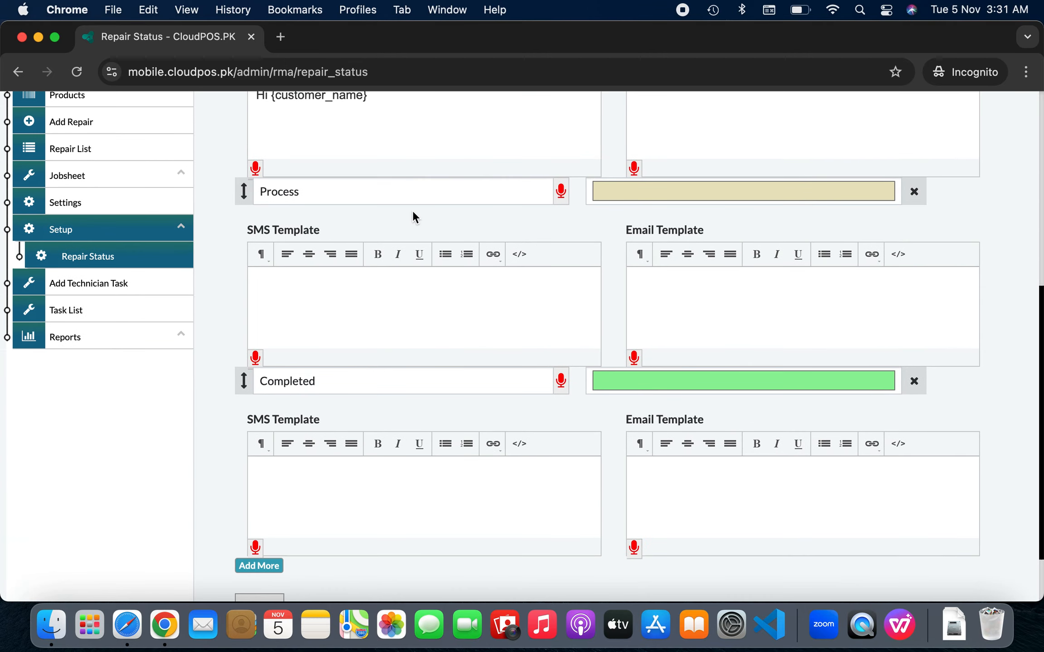
scroll(413, 211, "down", 2)
Add and remove a blank status row, then select {customer_name} in Add Sale
left_click(268, 497)
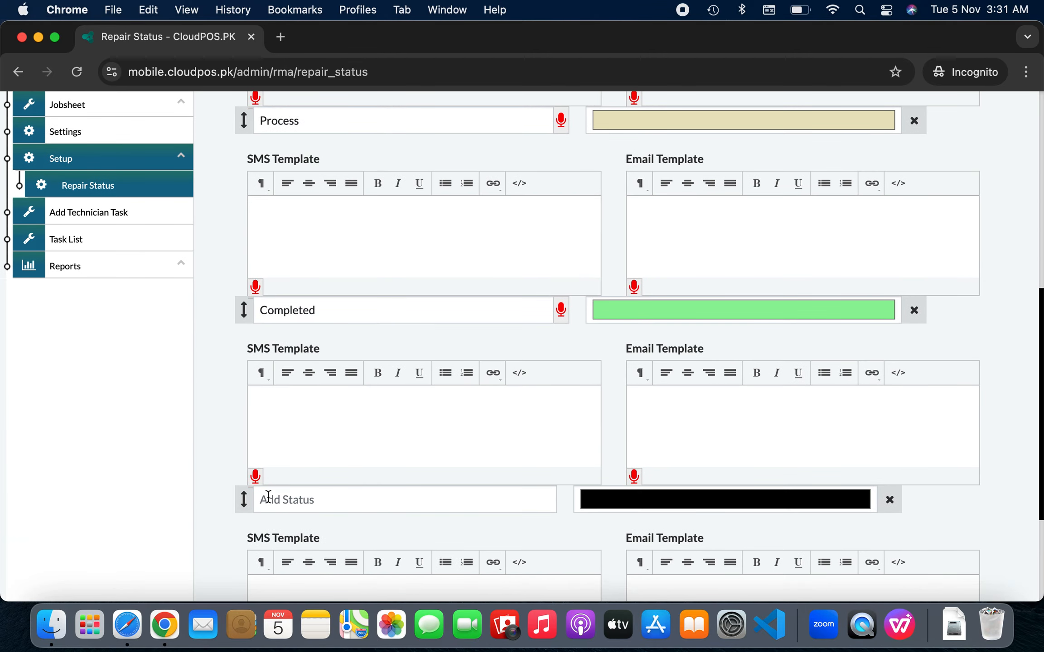
scroll(357, 461, "down", 5)
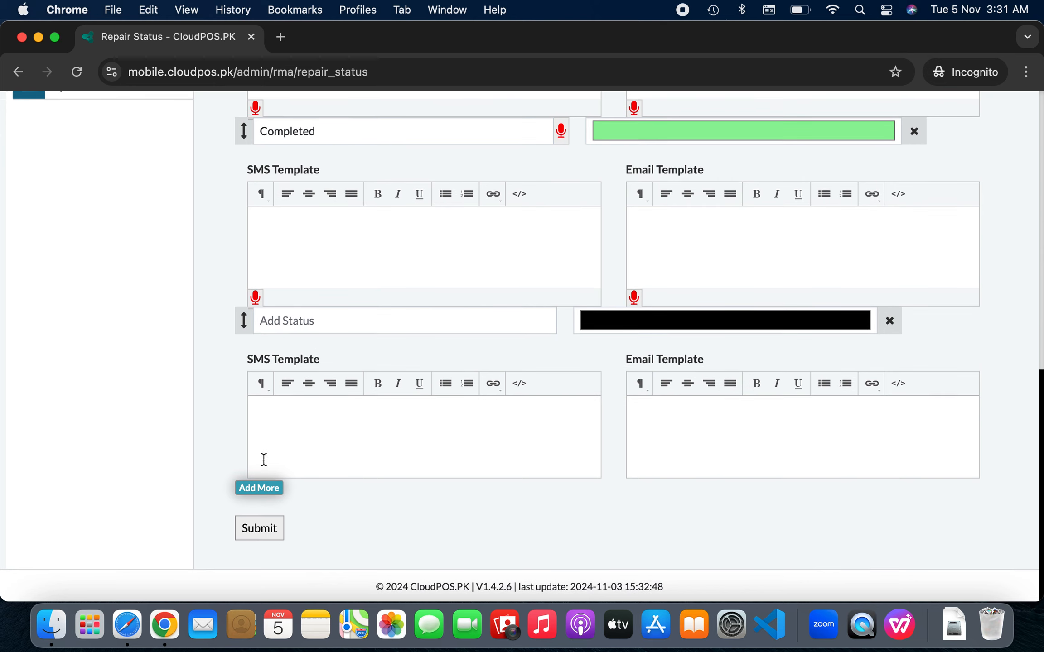
scroll(372, 340, "up", 3)
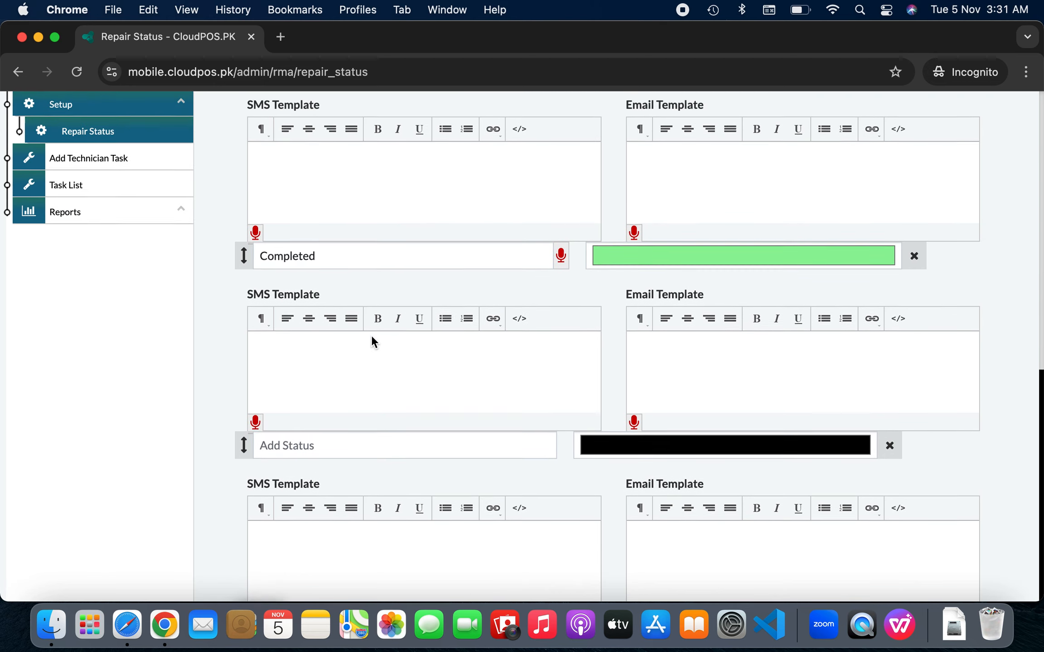
scroll(371, 338, "up", 3)
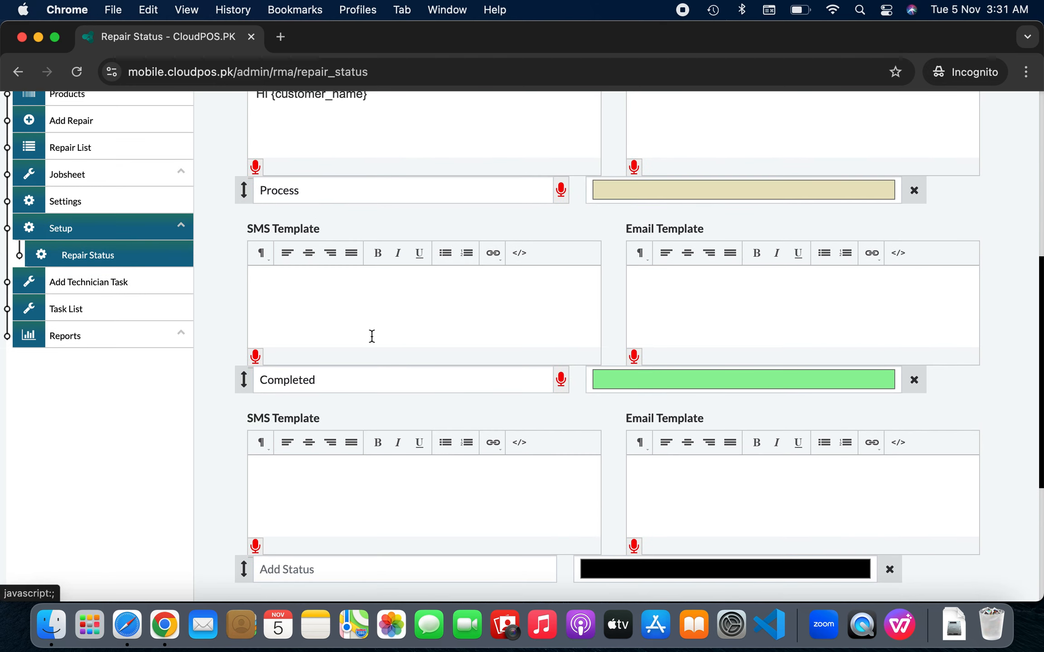
scroll(371, 336, "up", 4)
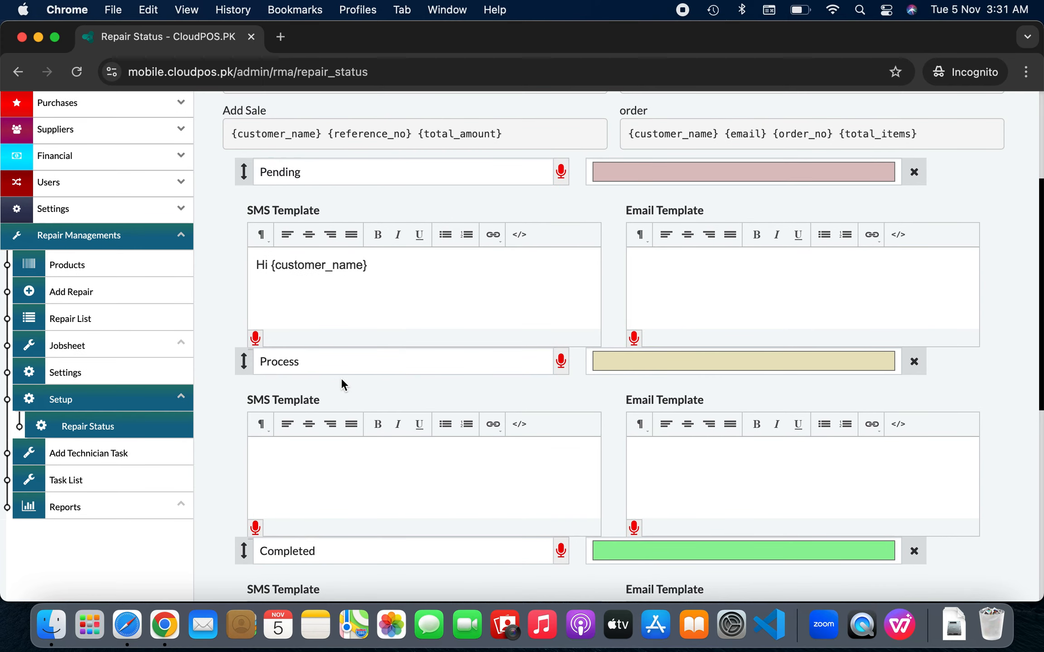
scroll(341, 380, "down", 4)
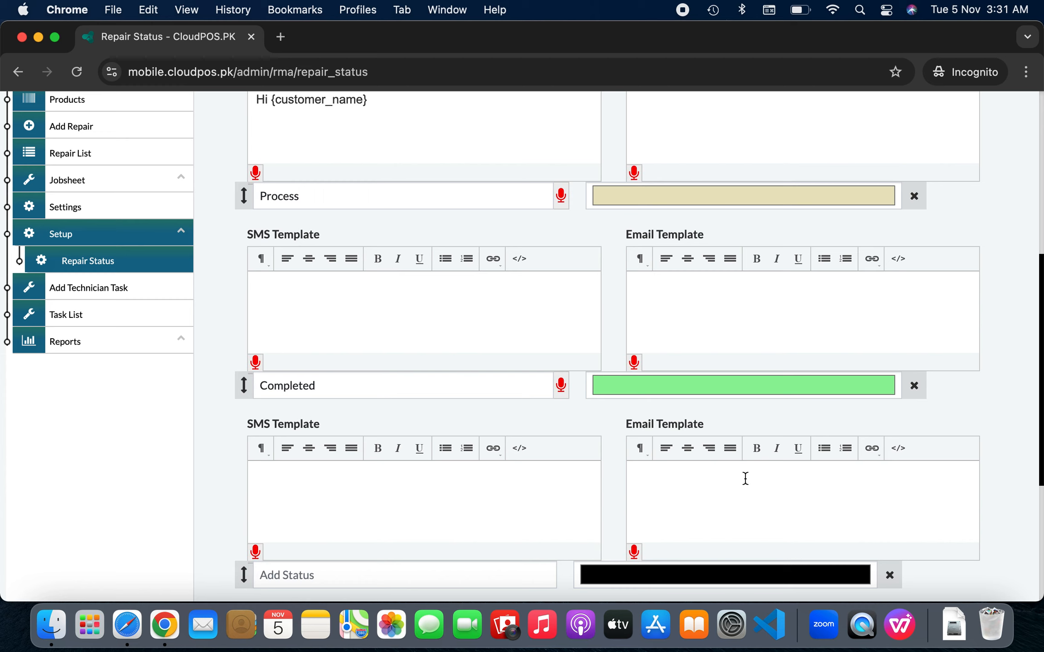
left_click(889, 574)
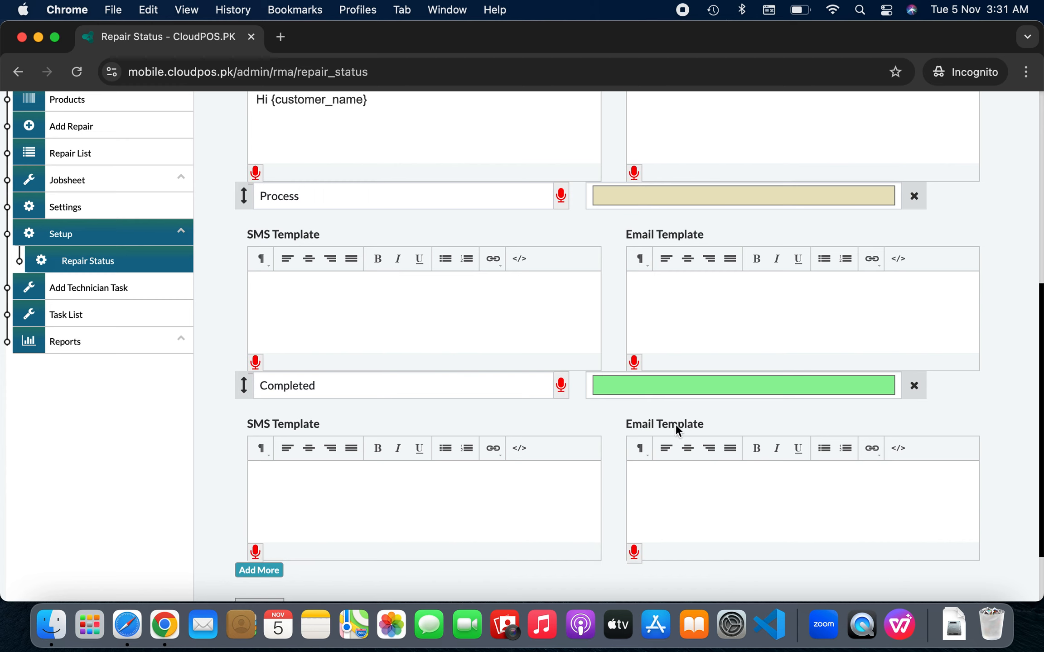
scroll(570, 328, "down", 2)
scroll(570, 329, "up", 6)
scroll(570, 329, "up", 2)
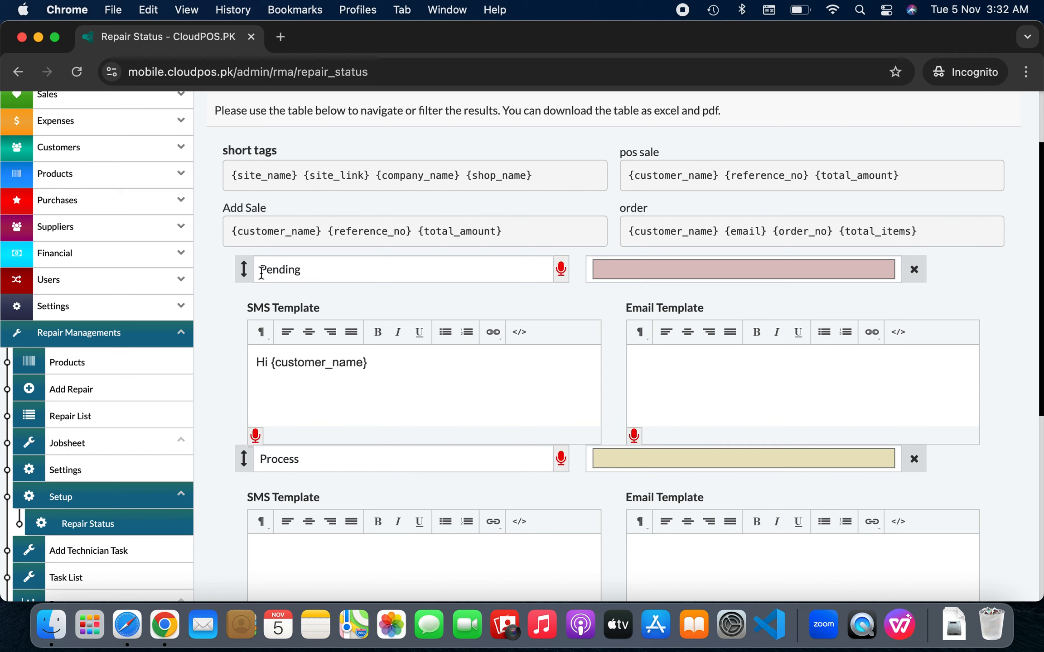
left_click_drag(227, 231, 323, 228)
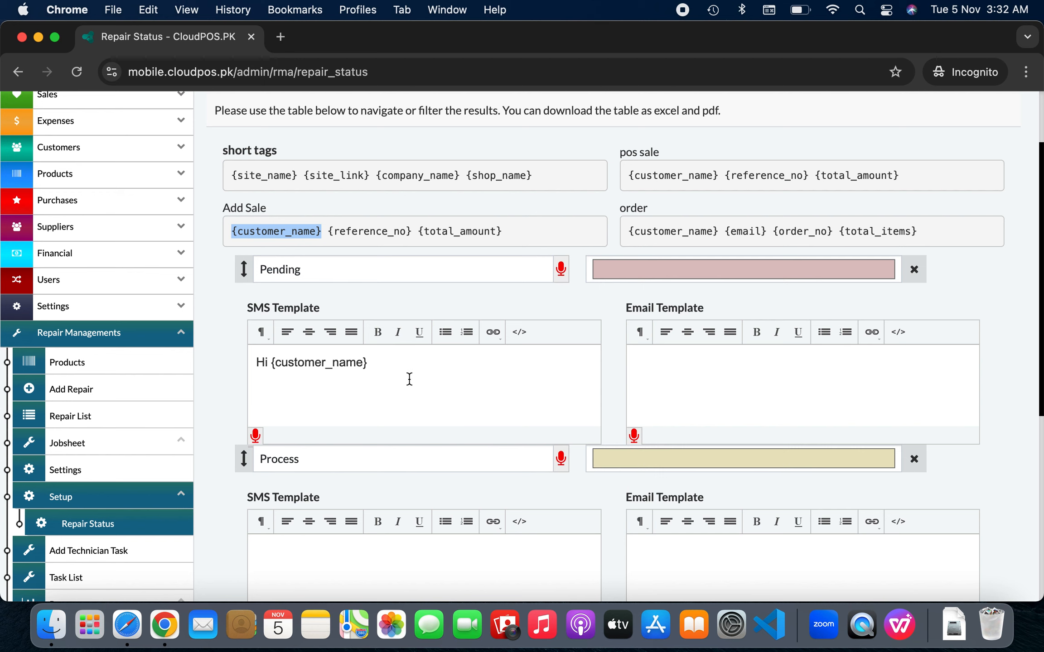
scroll(409, 379, "down", 5)
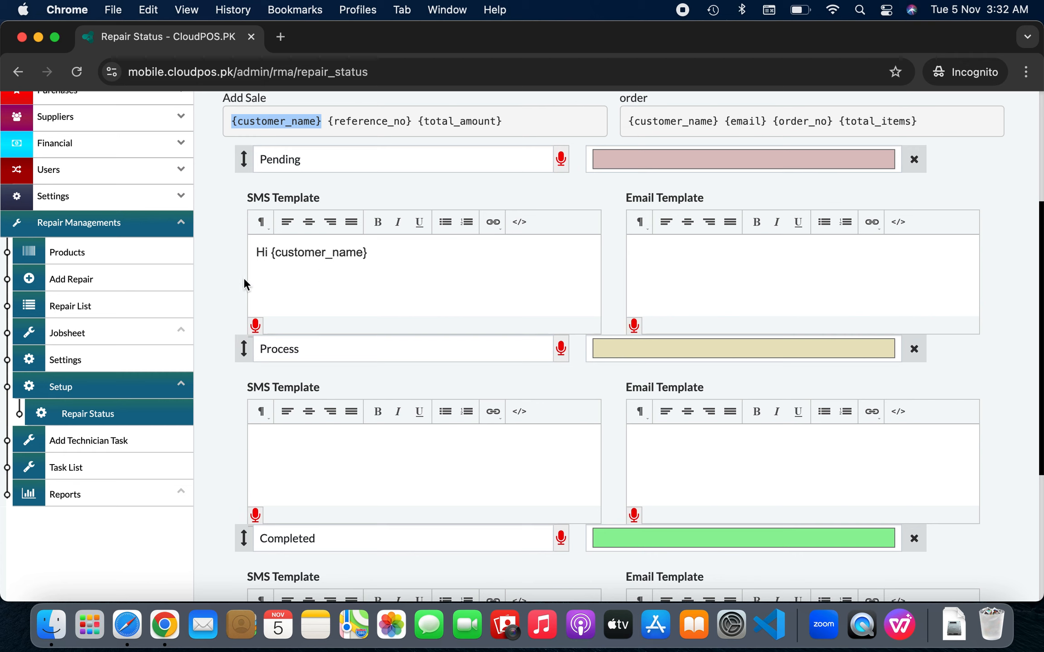
Show the repair Product List's Other Products tab, listing Apple iPhone items 89–93
left_click(139, 253)
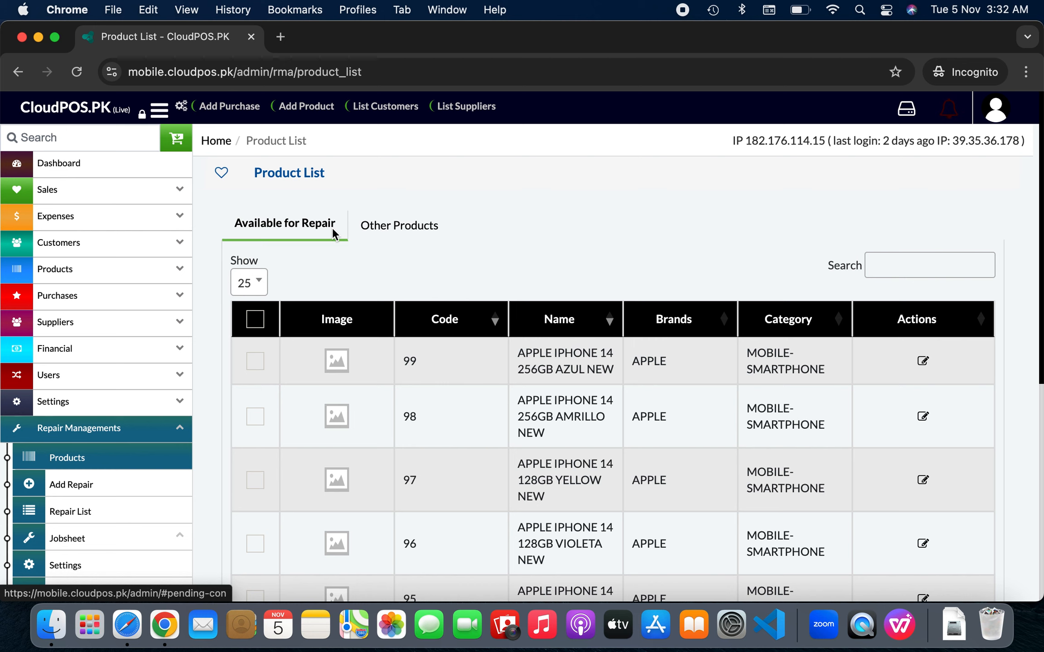
left_click(394, 231)
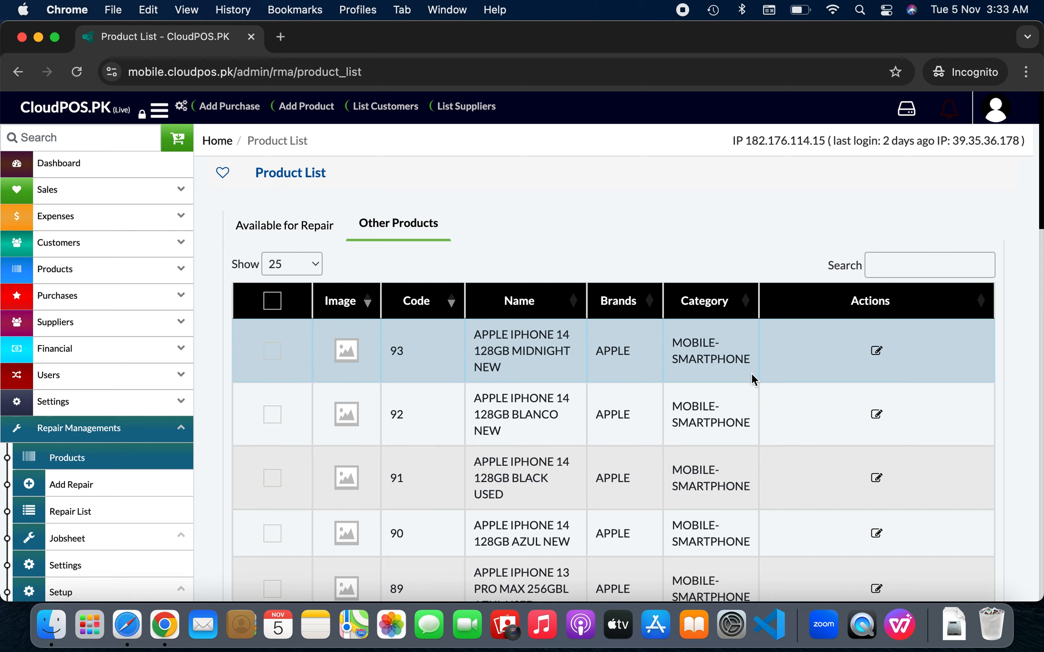
Make iPhone 14 Midnight repair-available with LCD, side glass, battery, Wifi faults and 64GB spec
left_click(877, 351)
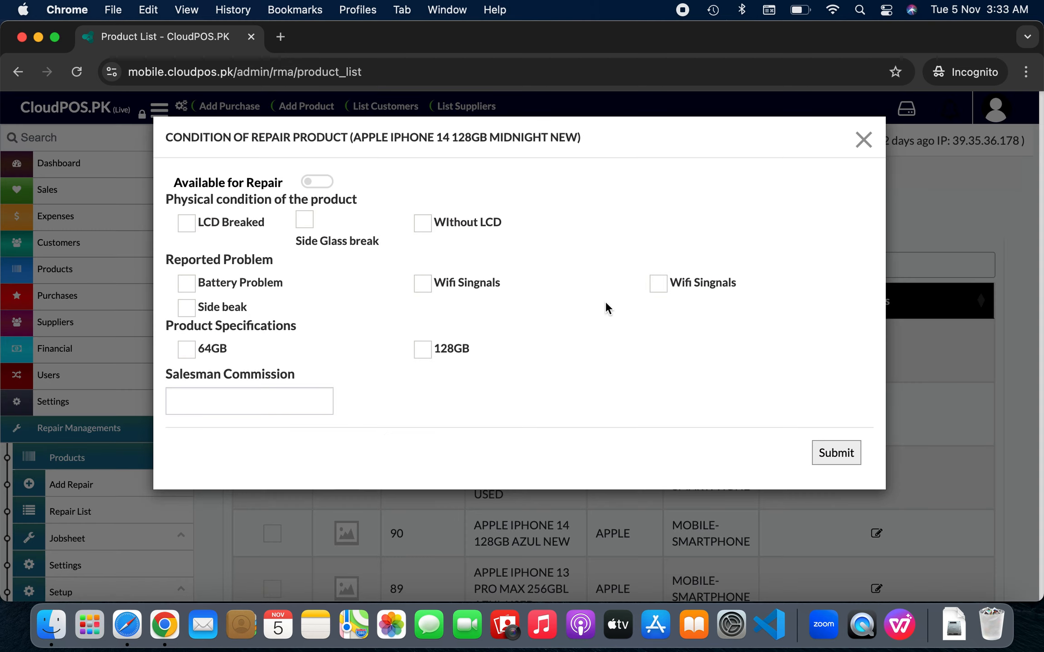
left_click(329, 184)
left_click(187, 224)
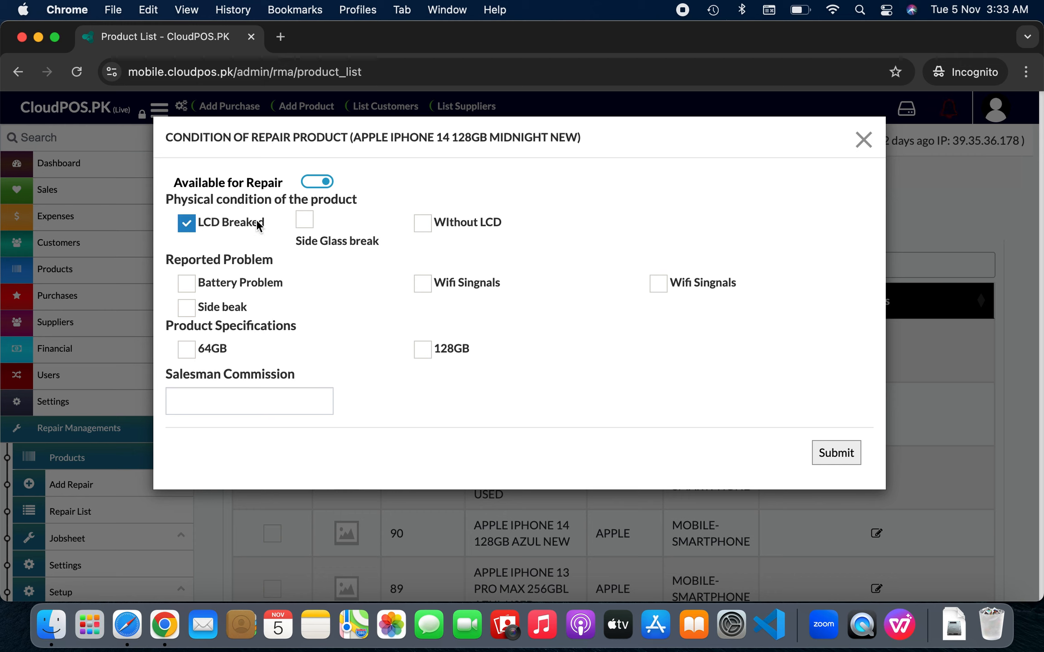
left_click(306, 220)
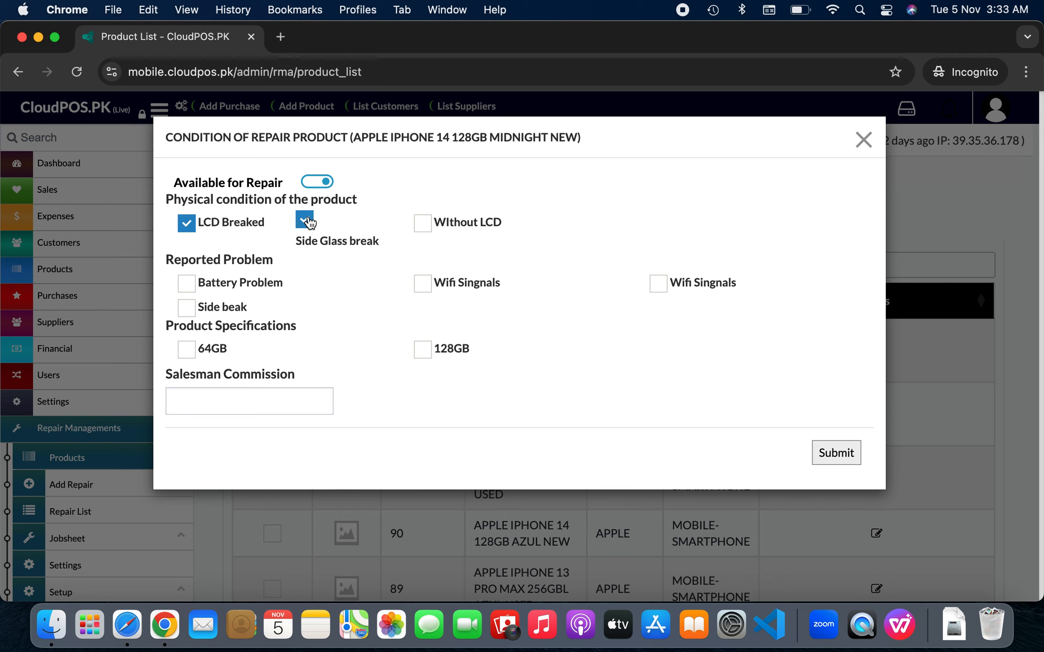
left_click(186, 284)
left_click(422, 285)
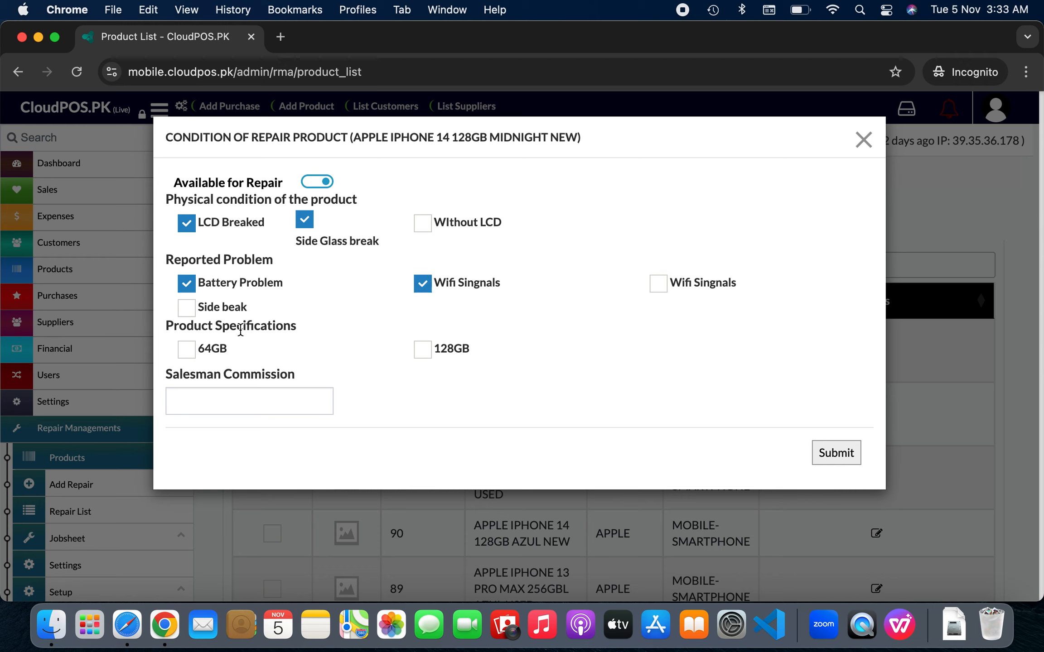
left_click(186, 353)
Set a 2% salesman commission and submit the product's repair conditions
left_click(260, 410)
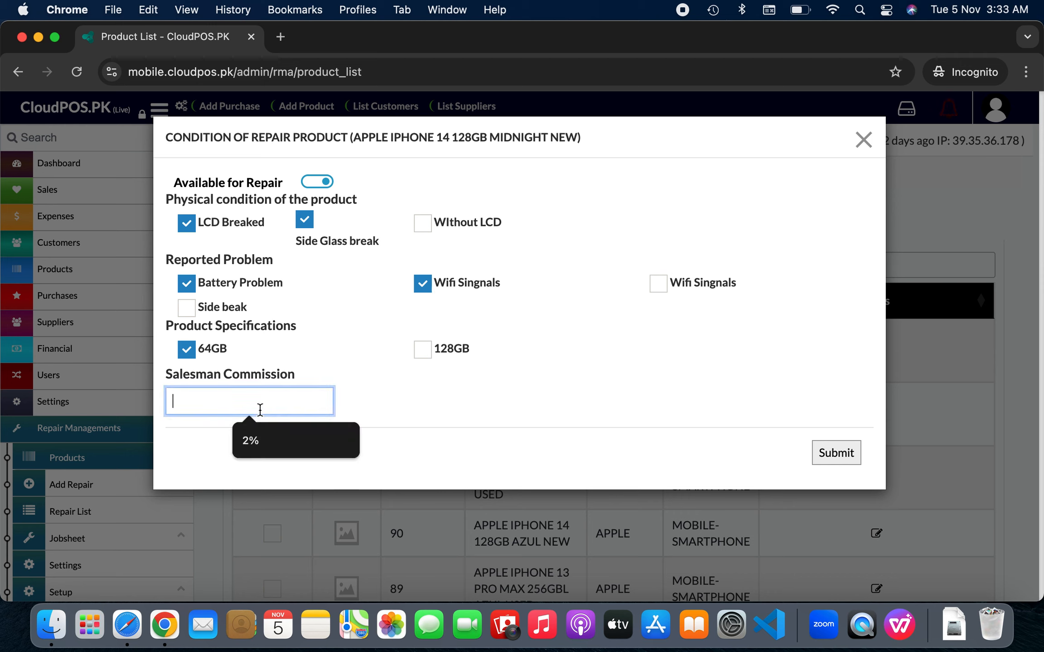
left_click(262, 441)
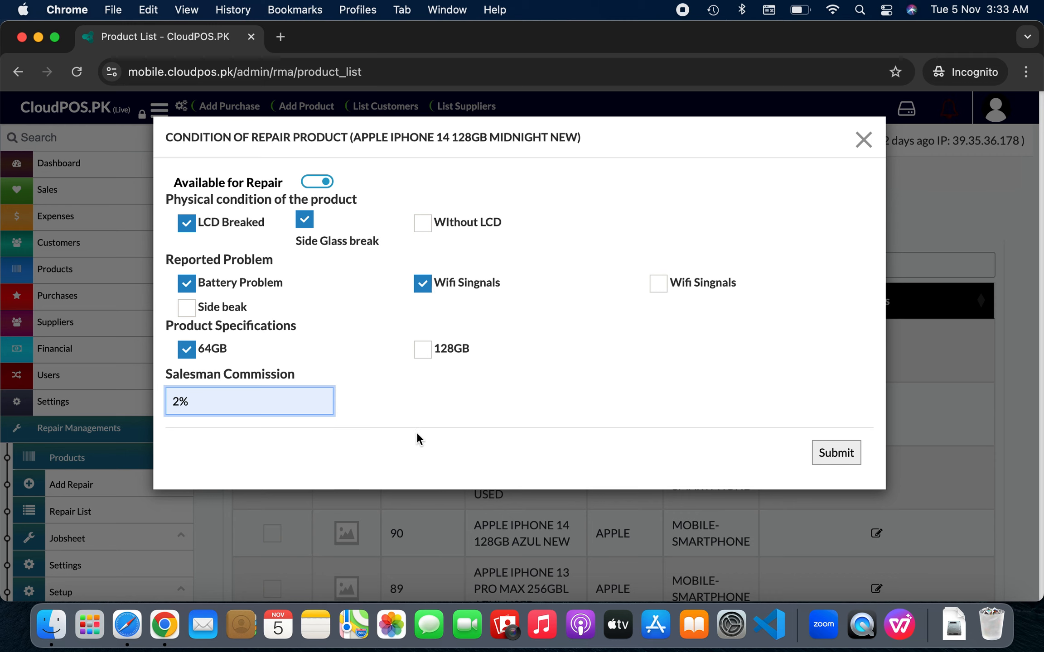
left_click(834, 452)
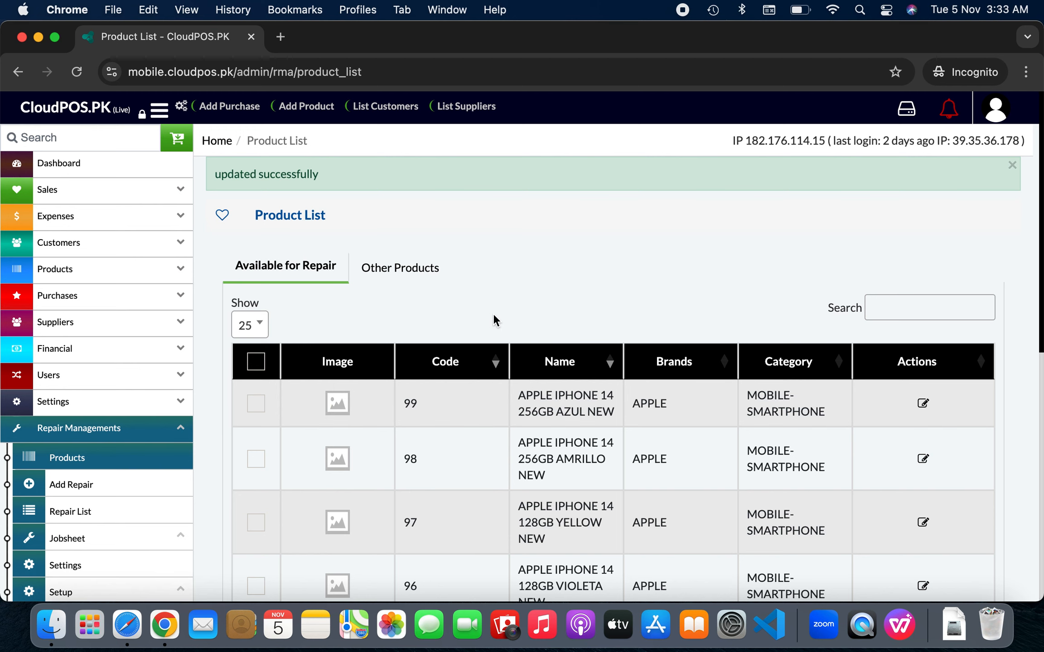
scroll(494, 317, "down", 3)
scroll(492, 313, "down", 1)
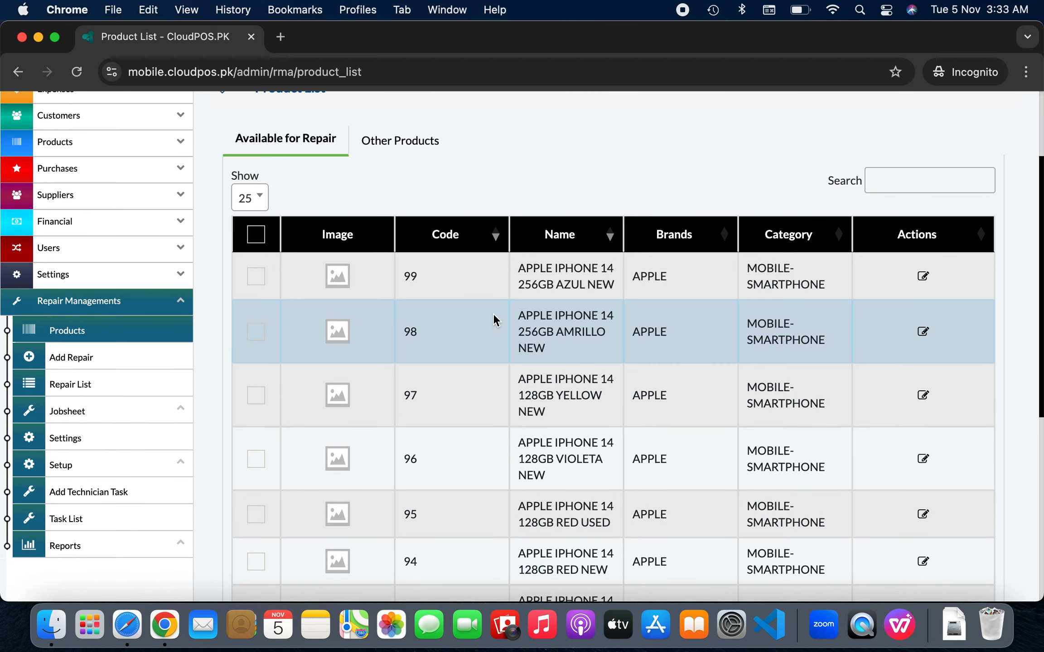
Start a new Add Repair form, keeping Walk in Customer as the customer
left_click(159, 366)
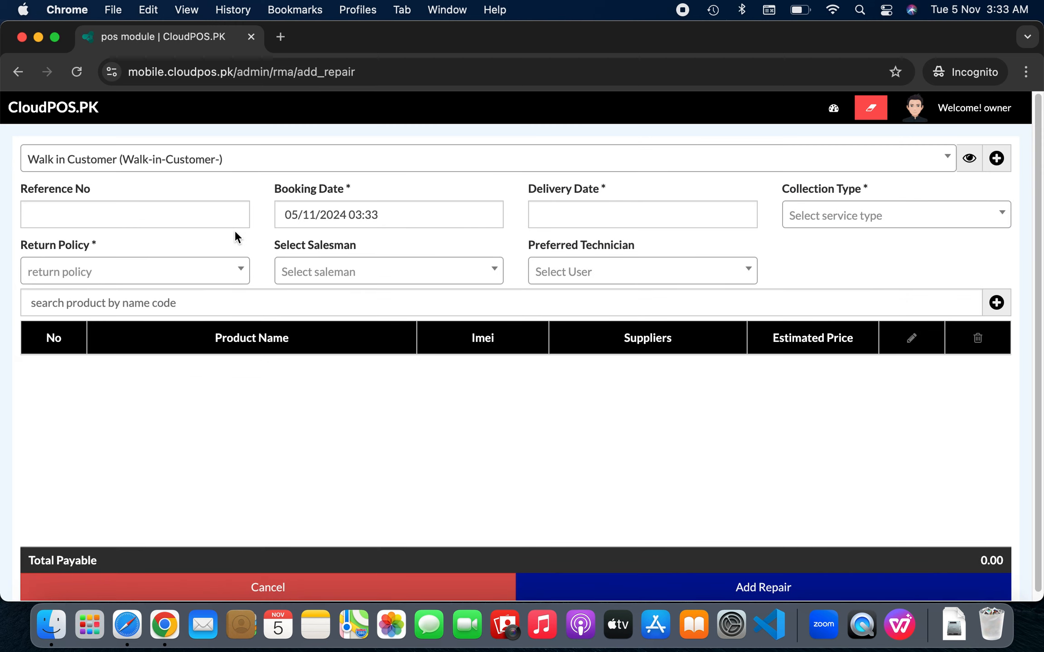
left_click(281, 172)
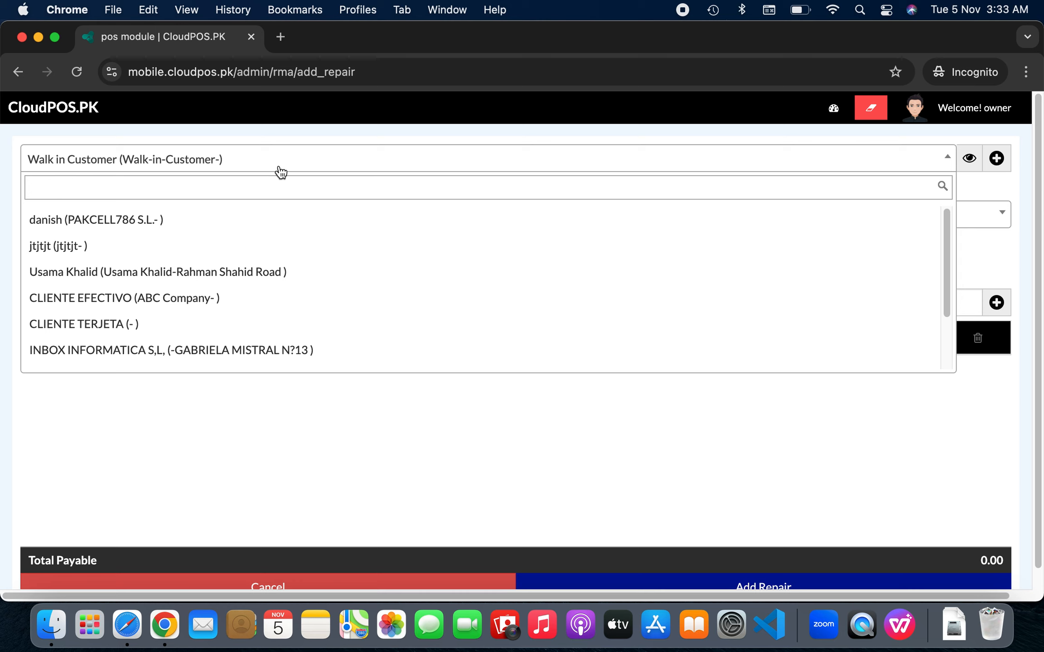
left_click(281, 171)
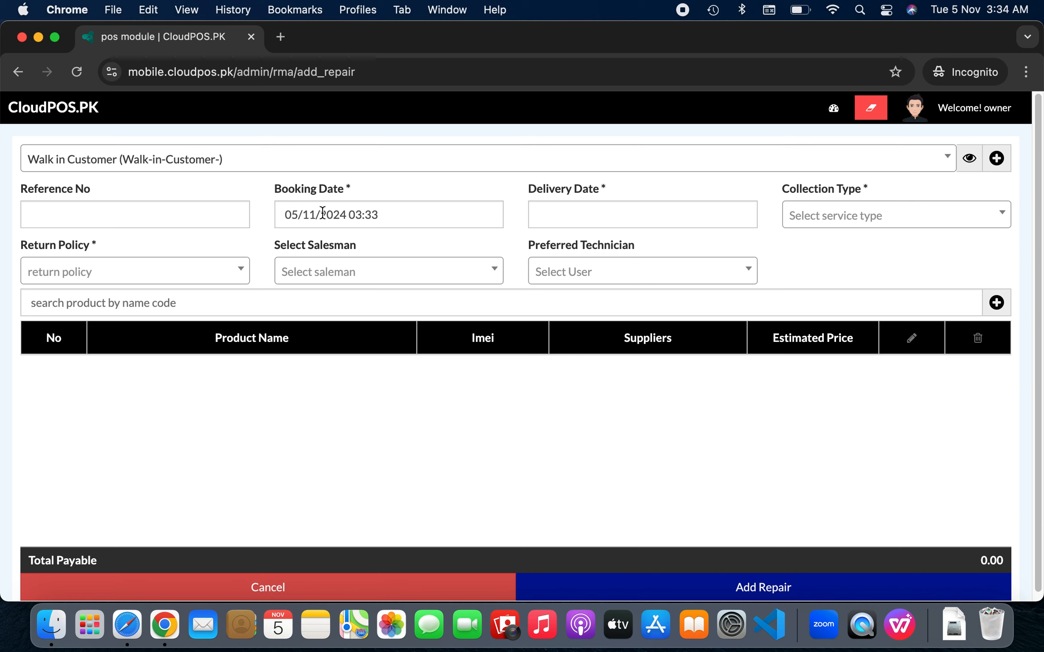
Set delivery to 6 November at 5 o'clock and collection type to Home Pick
left_click(613, 212)
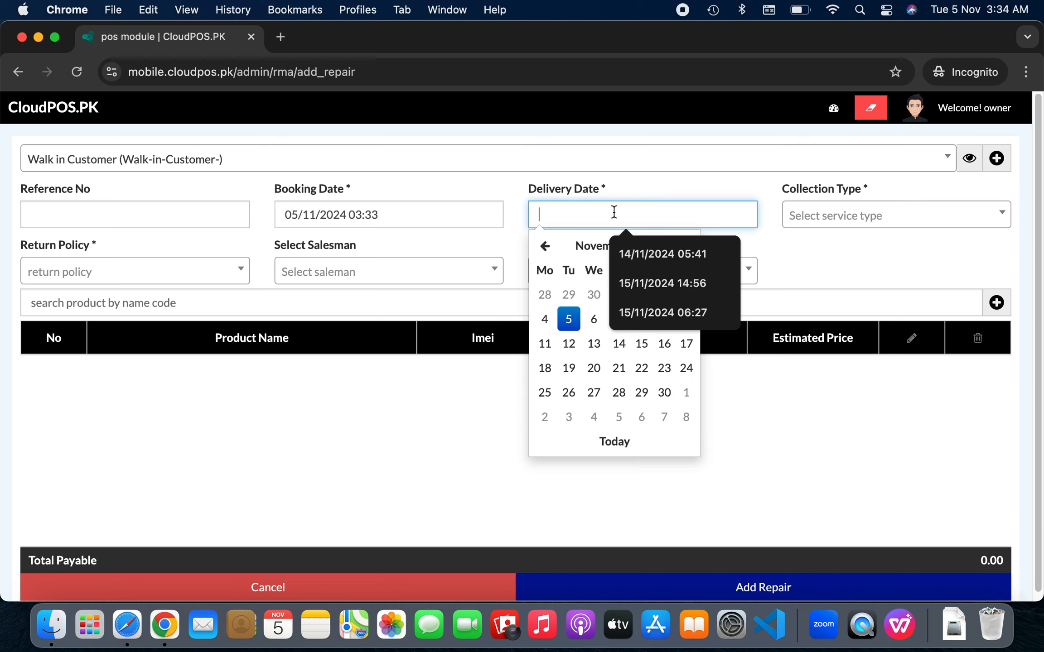
left_click(594, 320)
left_click(597, 302)
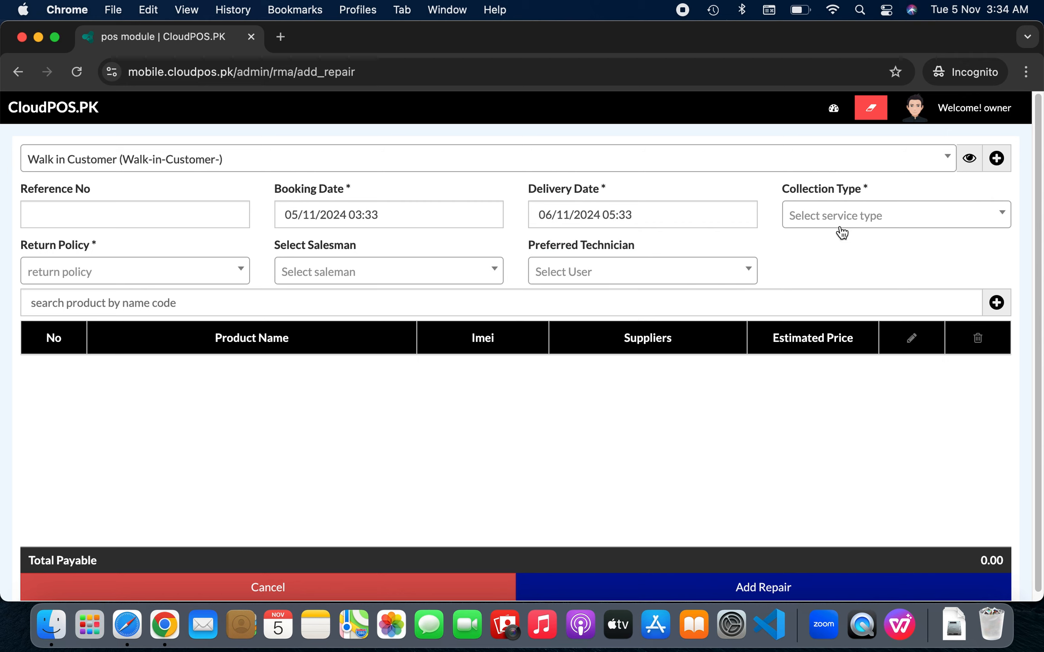
left_click(871, 223)
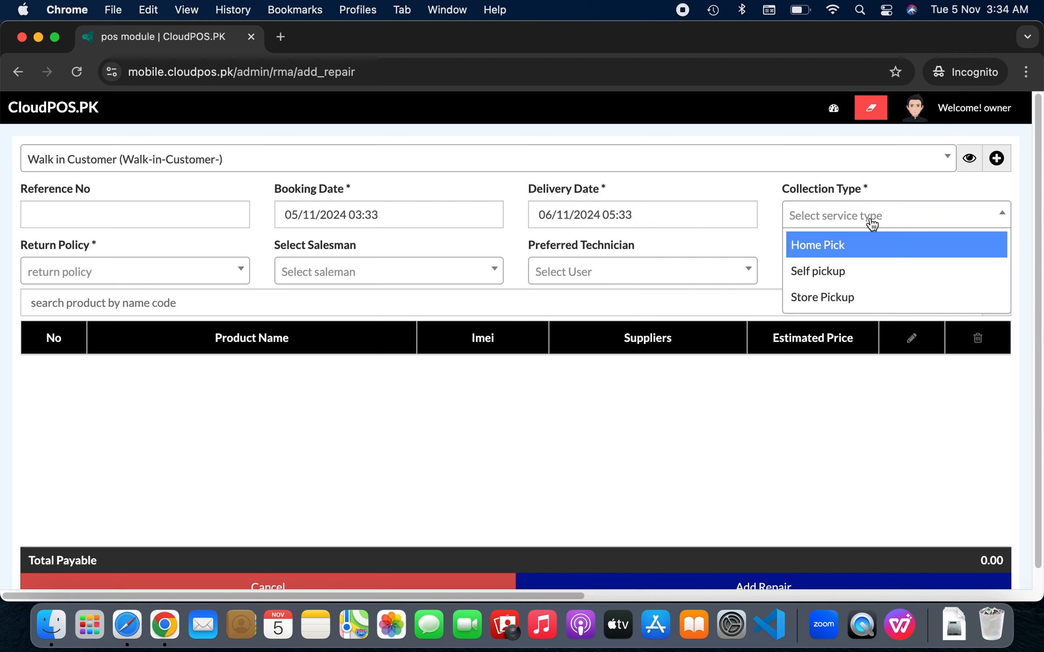
left_click(891, 258)
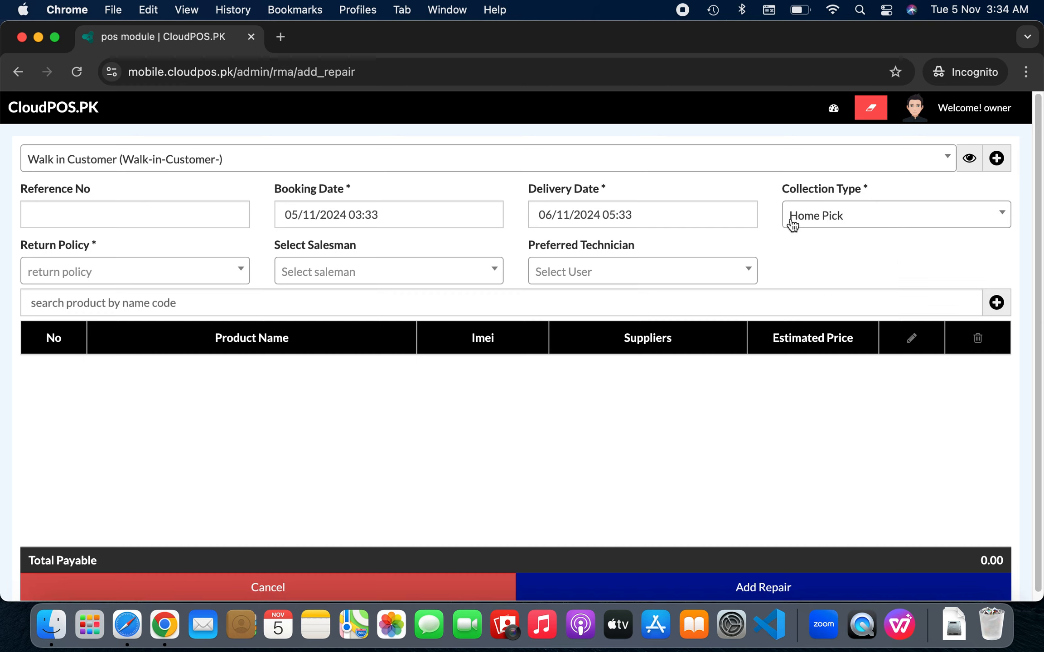
Set the return policy to Self Pick Up
left_click(183, 278)
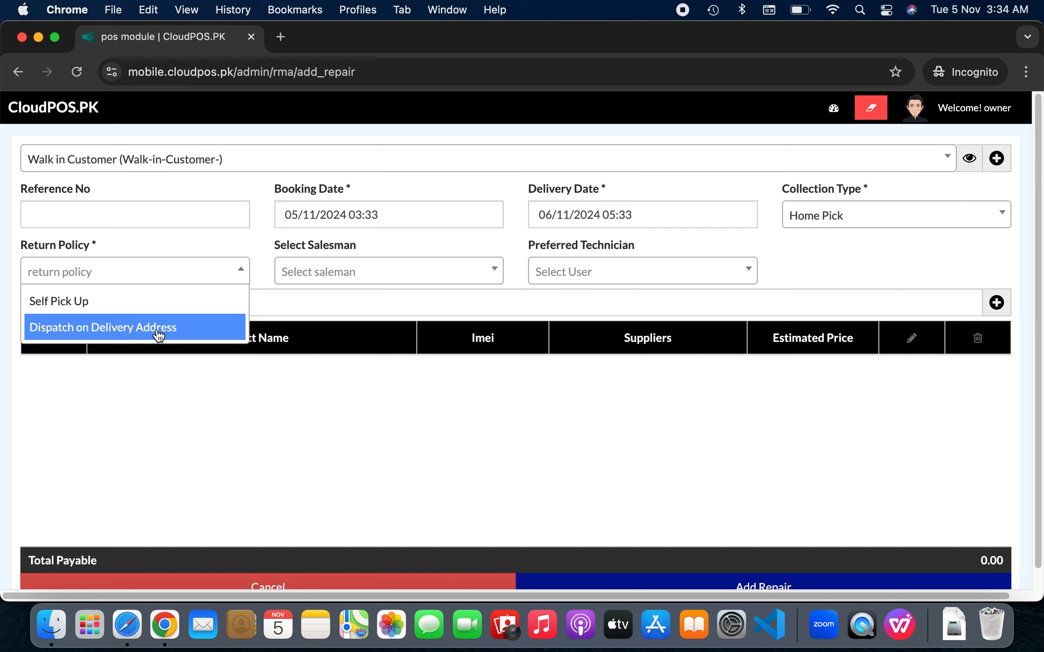
left_click(176, 300)
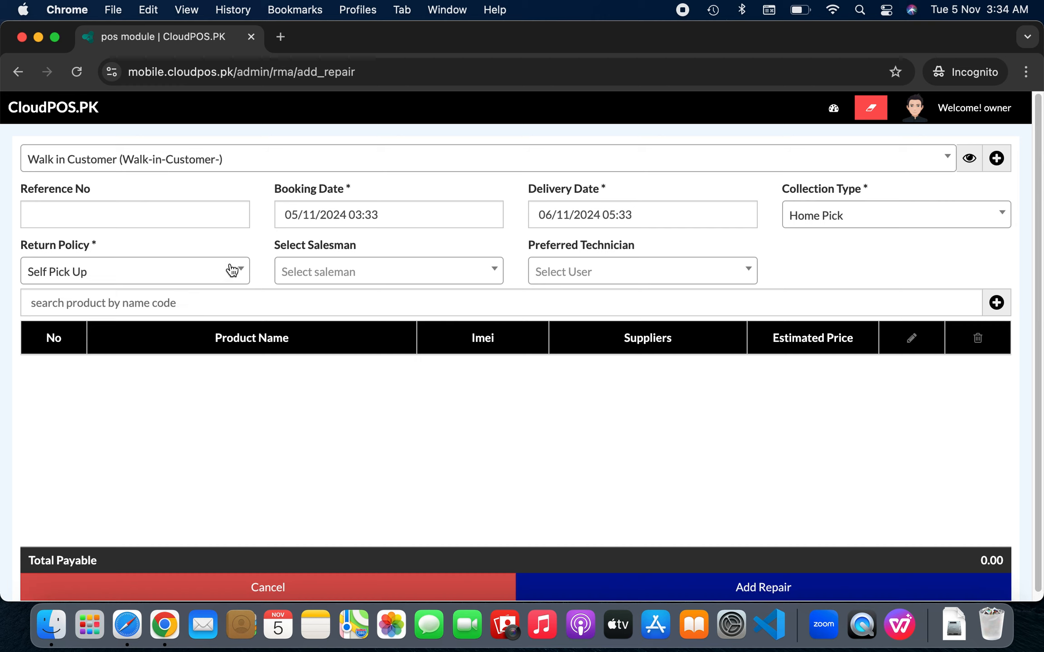
left_click(172, 282)
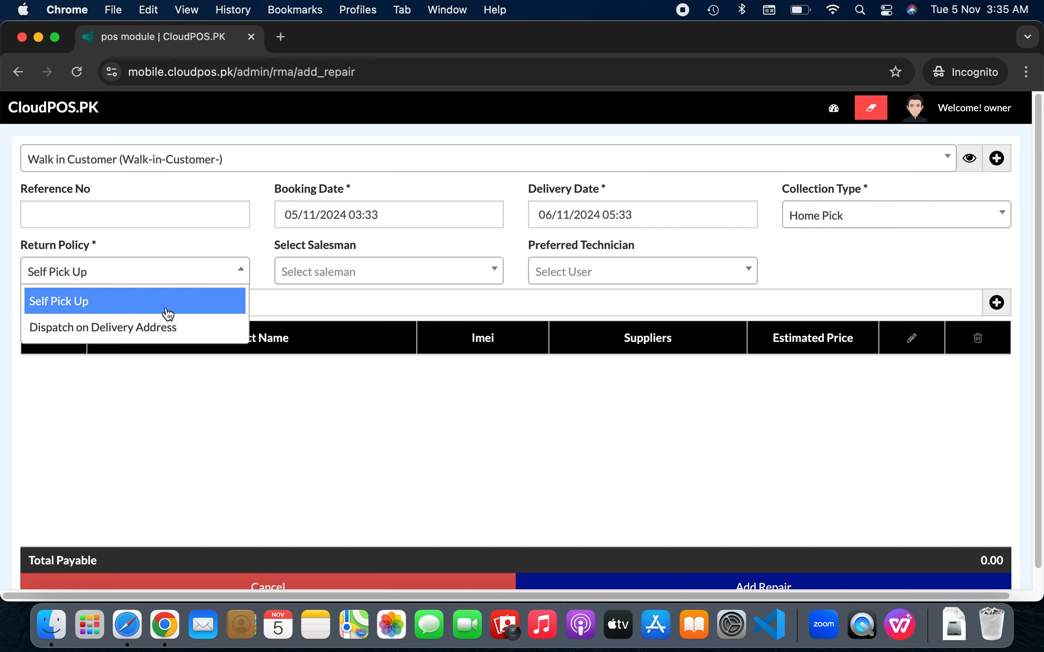
left_click(163, 328)
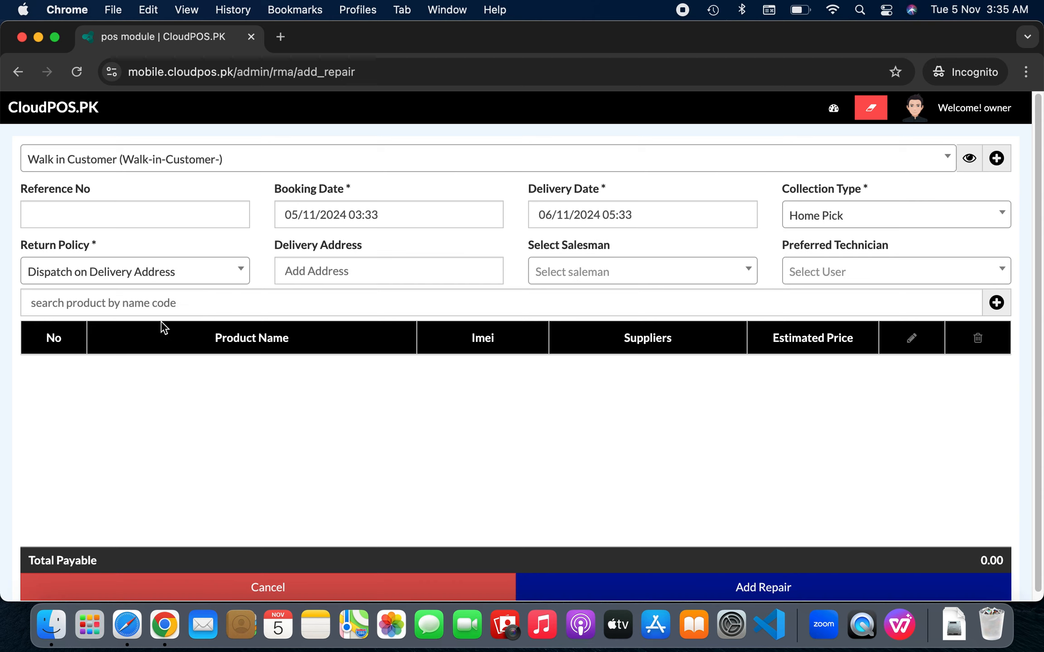
left_click(373, 270)
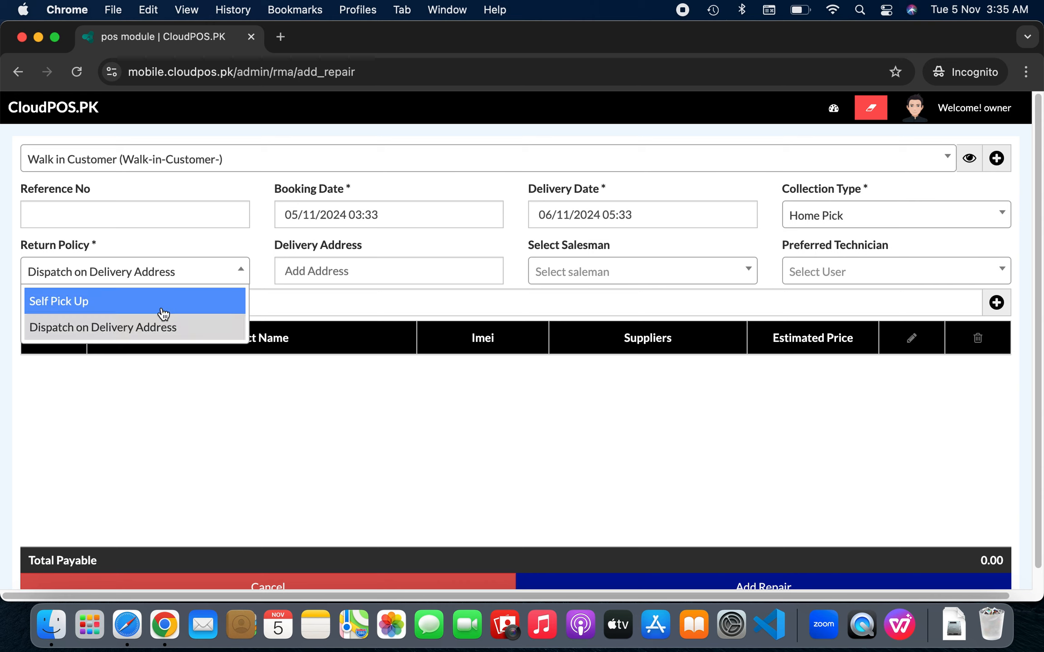
left_click(162, 301)
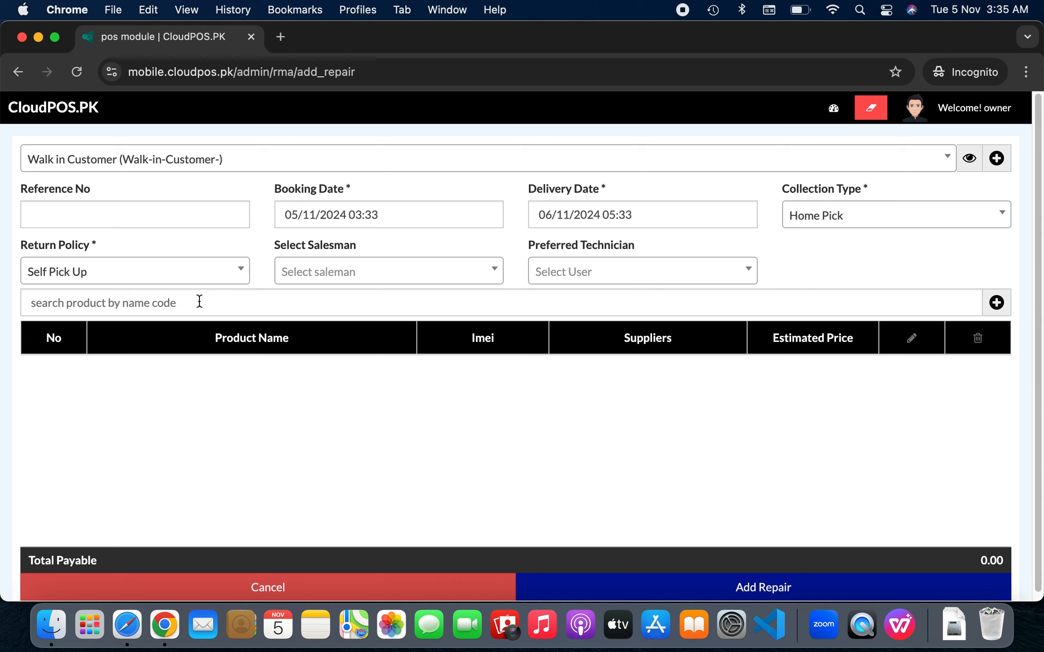
Assign Default as salesman and choose a preferred technician
left_click(473, 276)
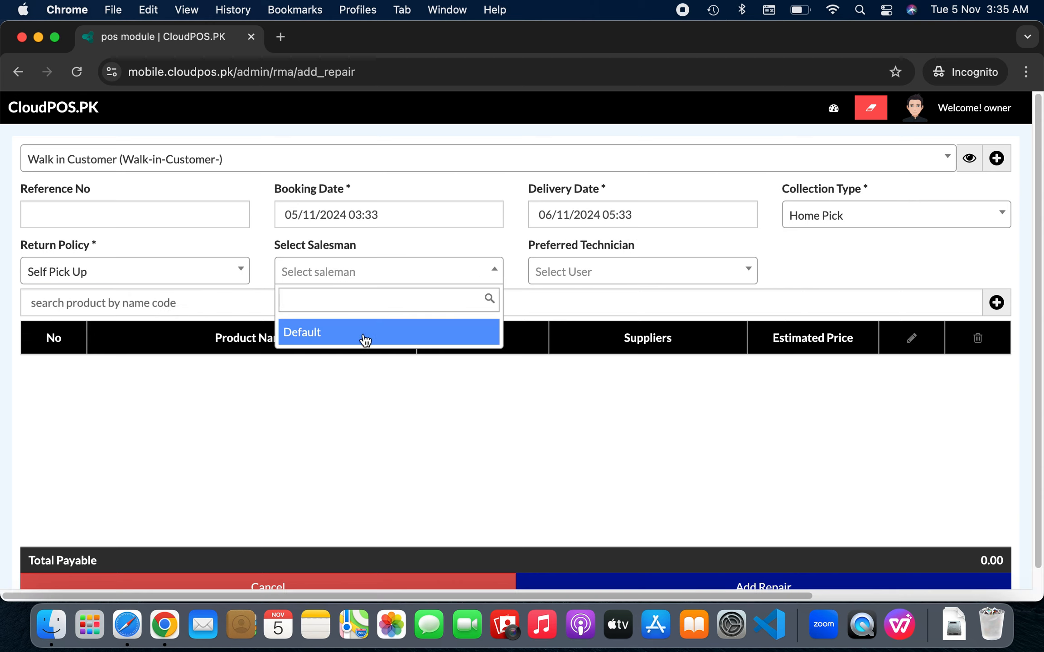
left_click(367, 336)
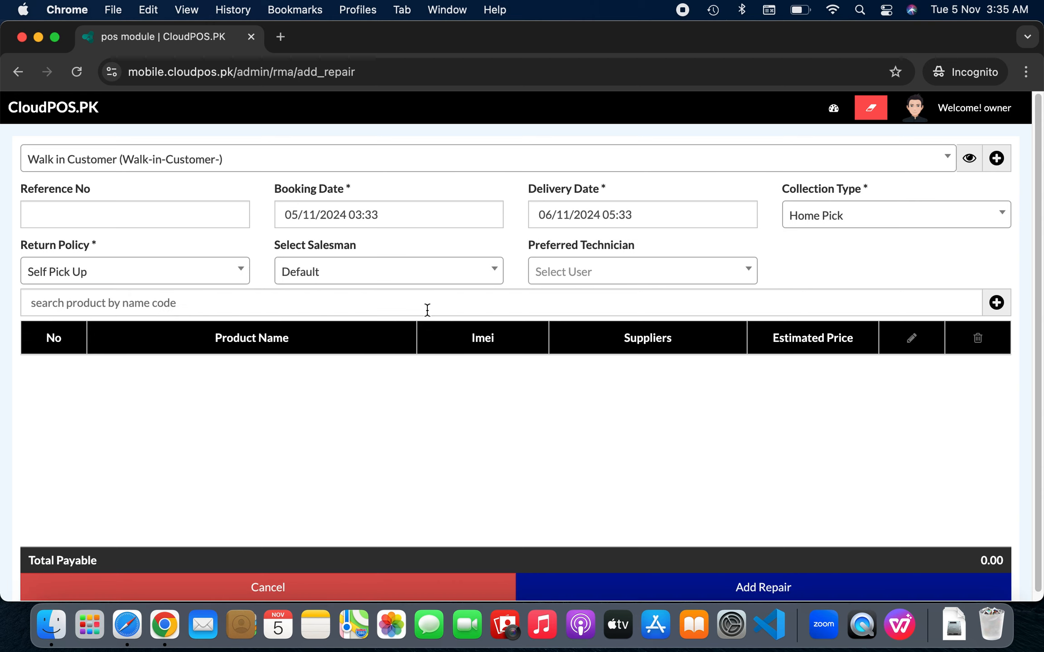
left_click(607, 286)
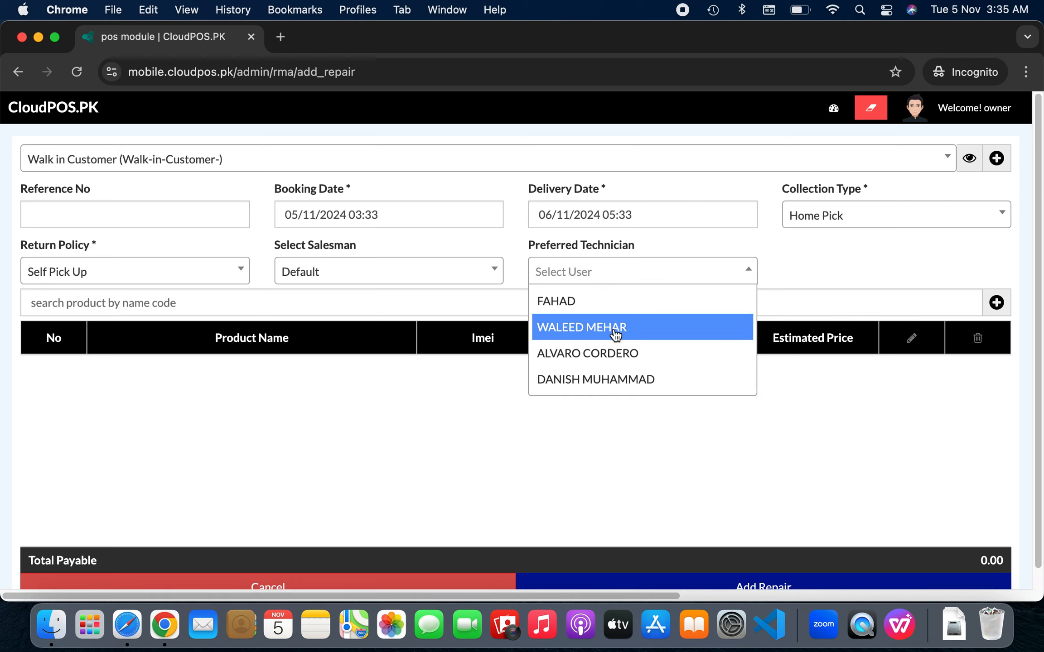
left_click(649, 337)
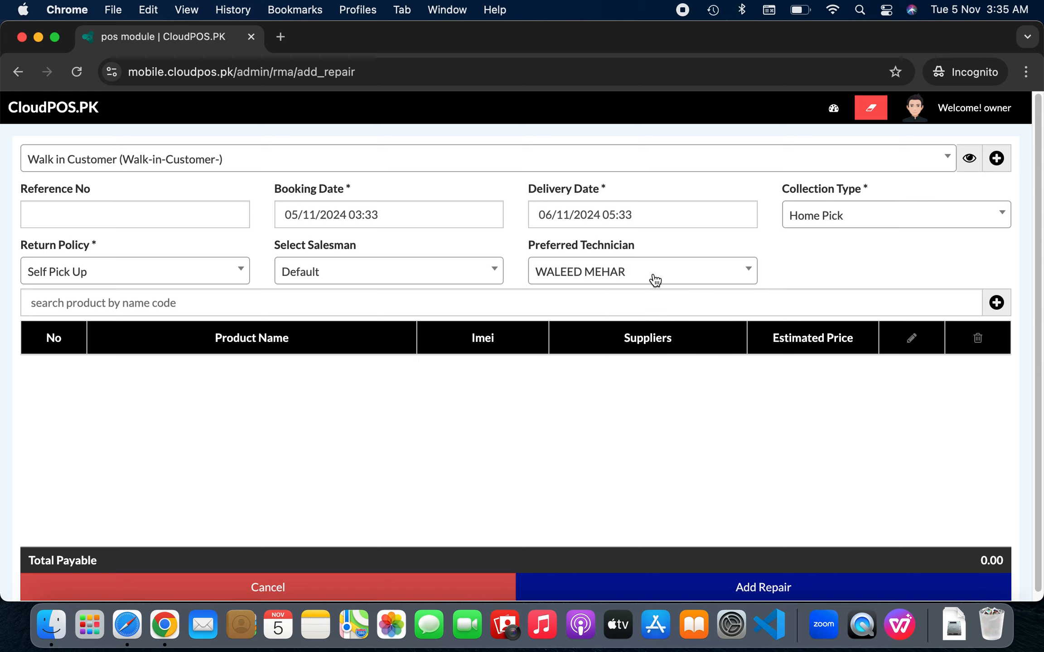
Add the APPLE IPHONE 14 256GB AZUL NEW to the repair
left_click(520, 313)
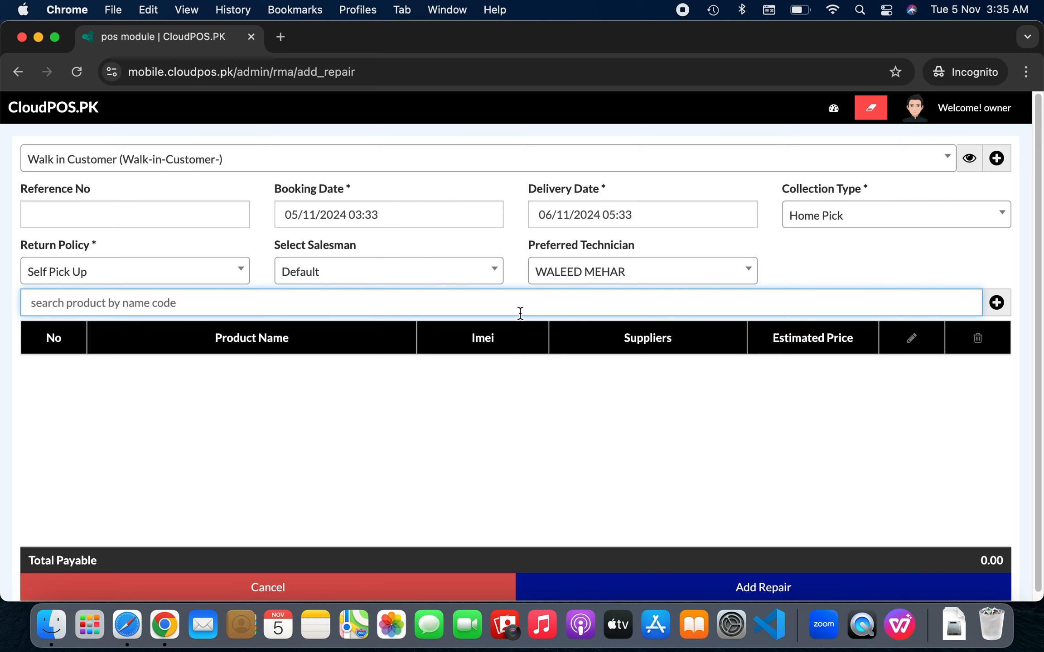
type("a")
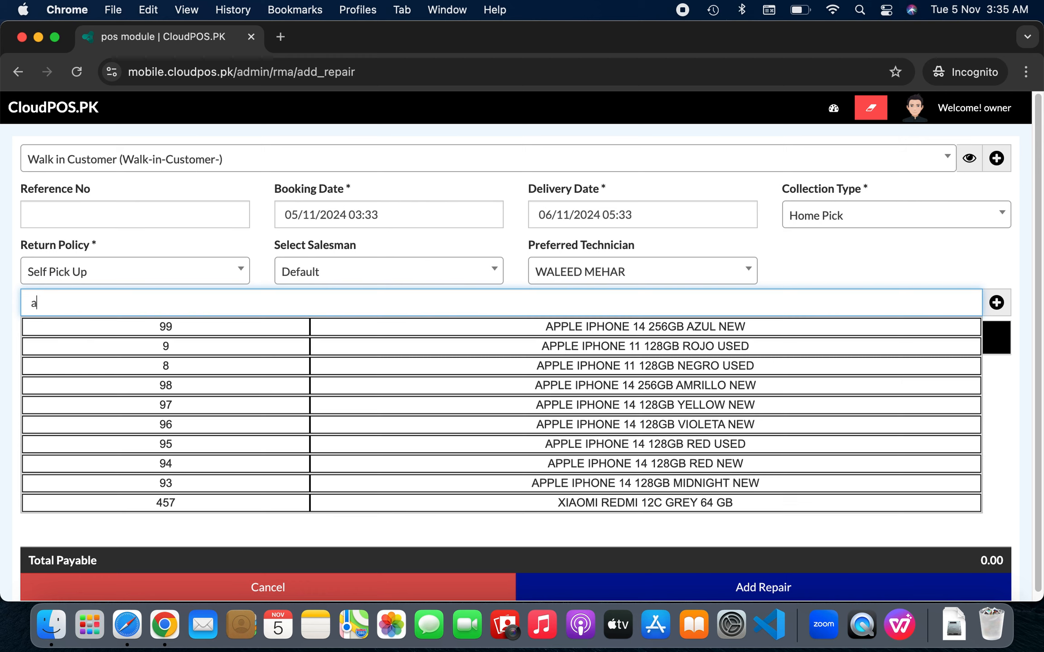
left_click(549, 336)
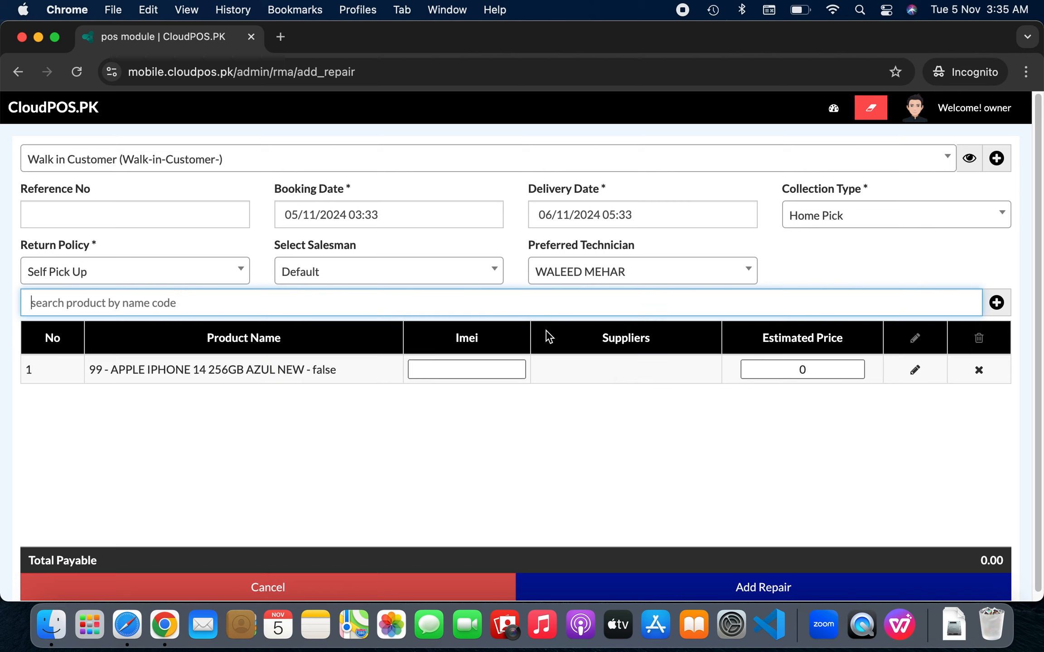
left_click(995, 305)
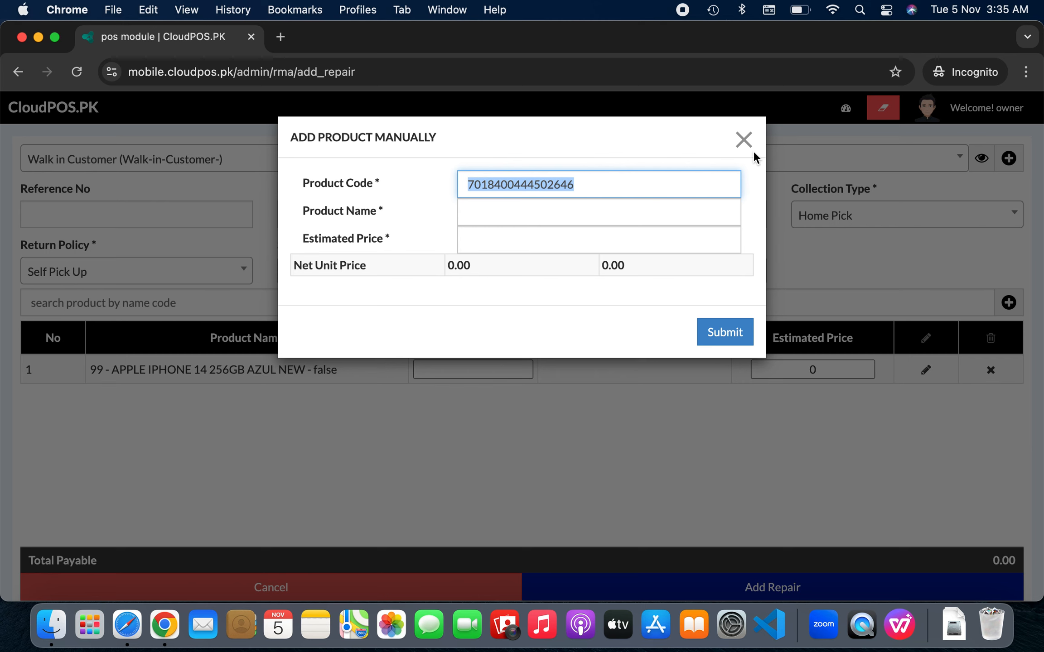
left_click(745, 140)
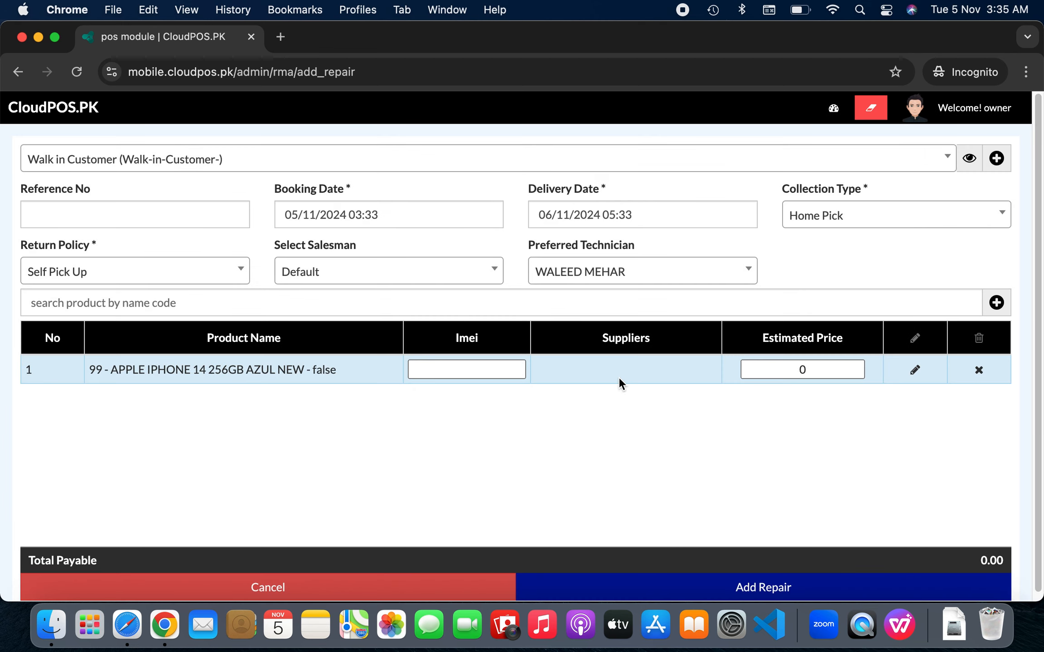
Enter IMEI 123123 and an estimated price of 200, bringing the total to 200.00
left_click(467, 365)
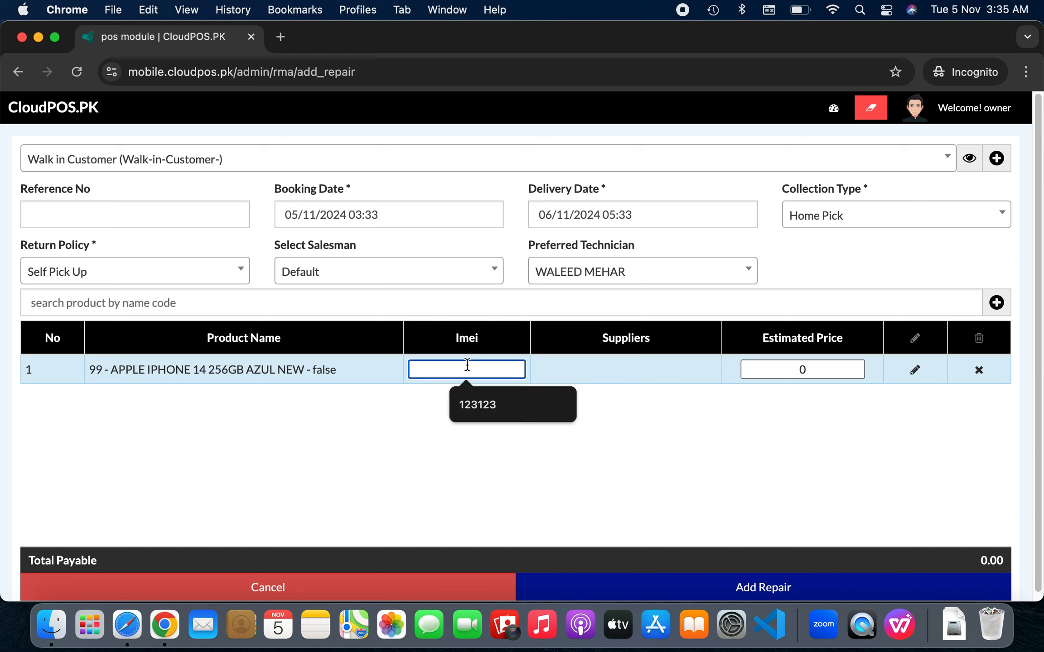
left_click(471, 399)
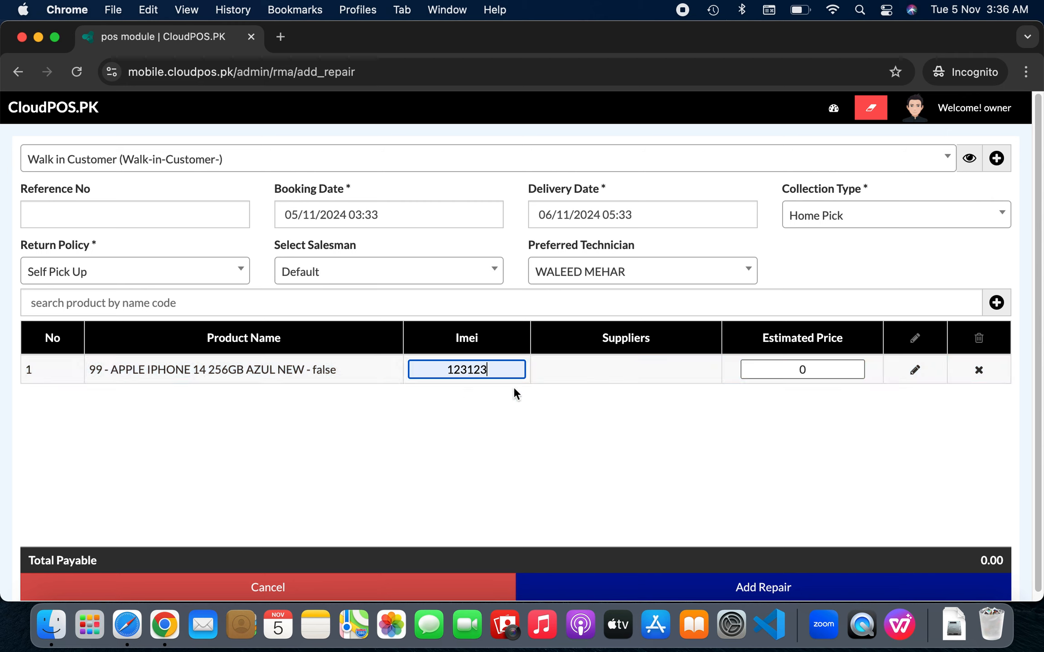
left_click(828, 371)
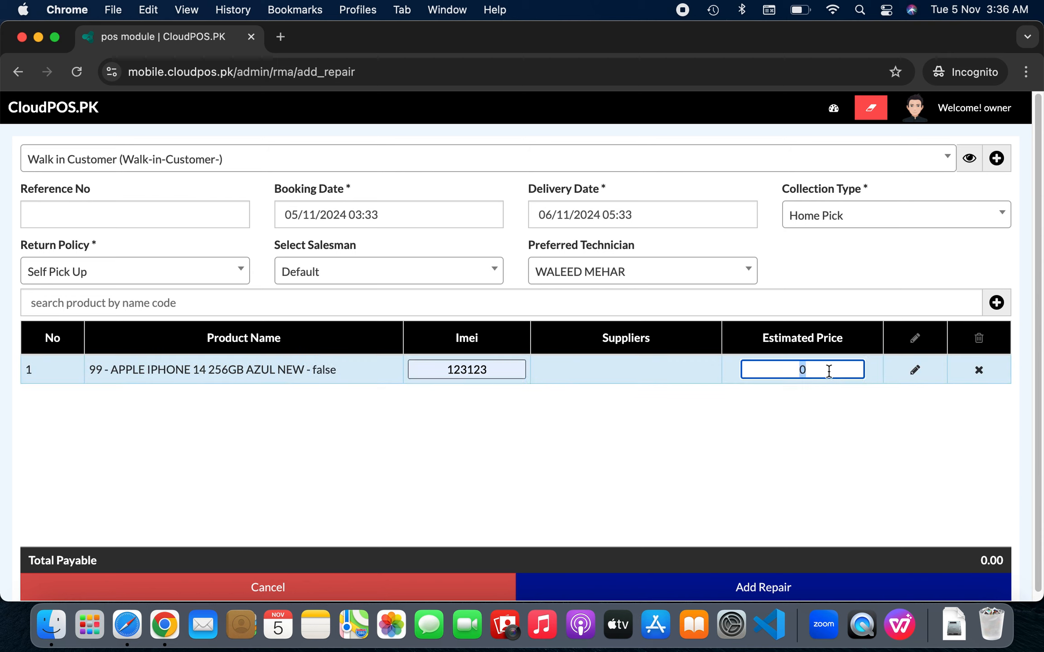
type("200")
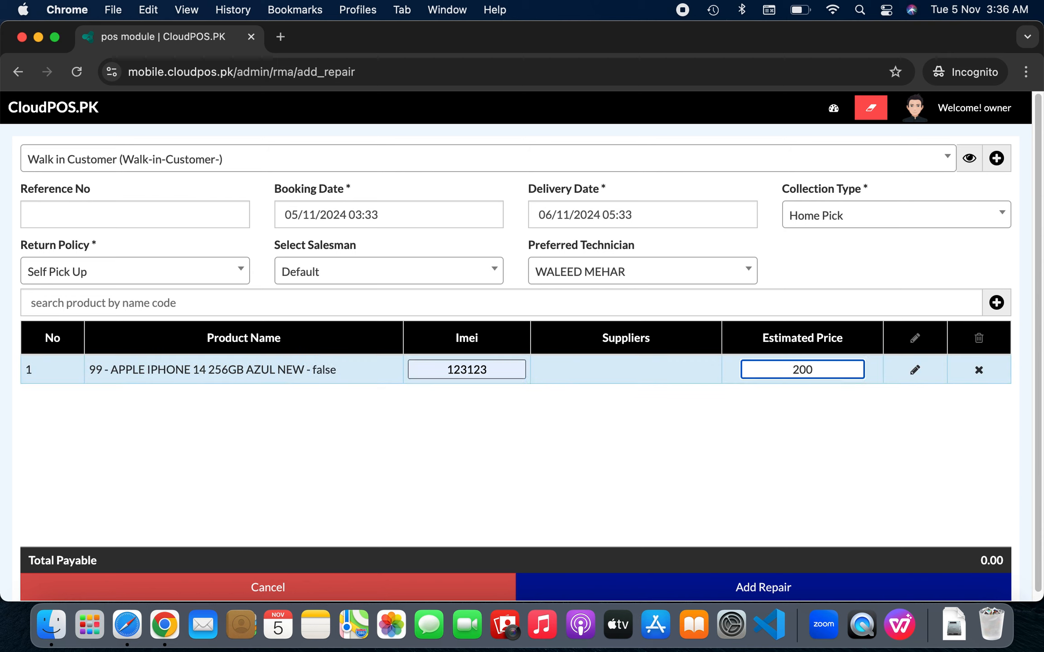
left_click(833, 412)
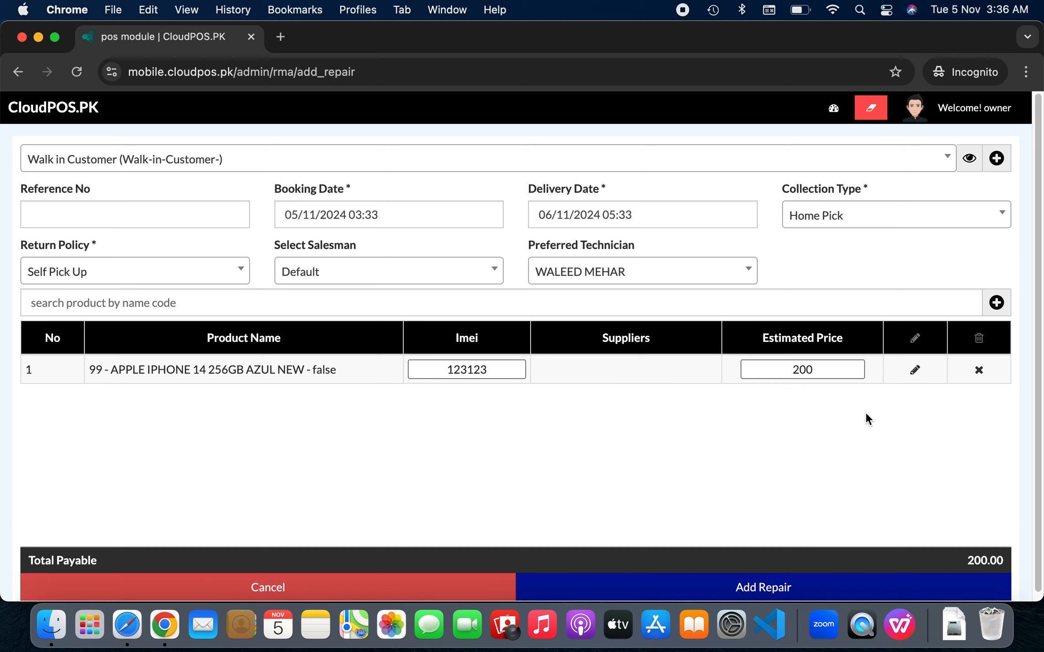
Enter the device password and remove LCD, Wifi Singnals and Side beak problems
left_click(916, 372)
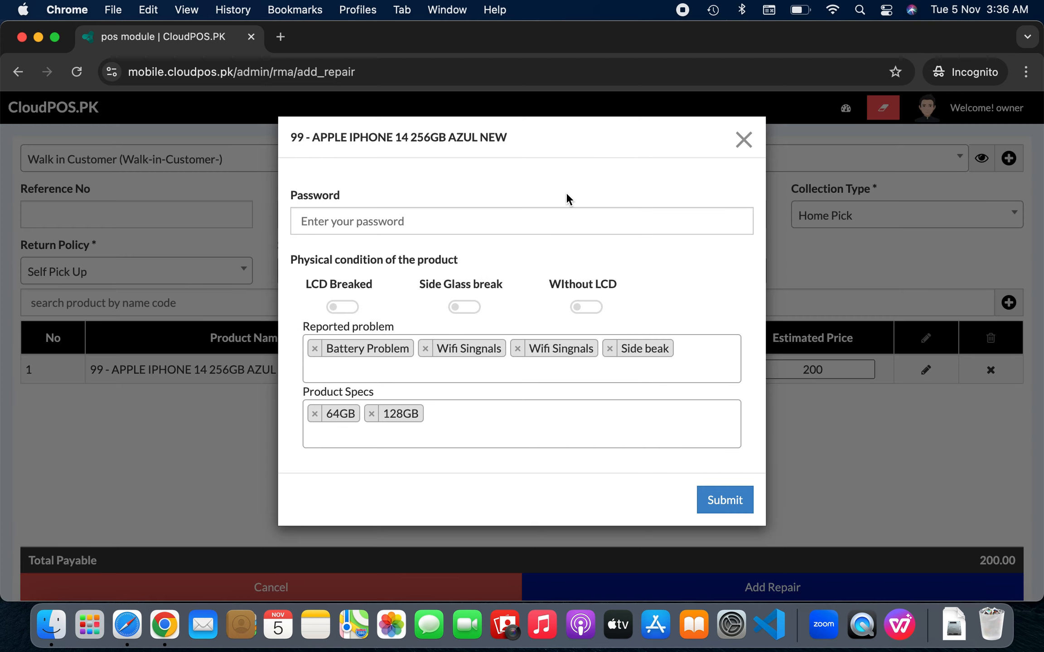
left_click(521, 219)
type("1234")
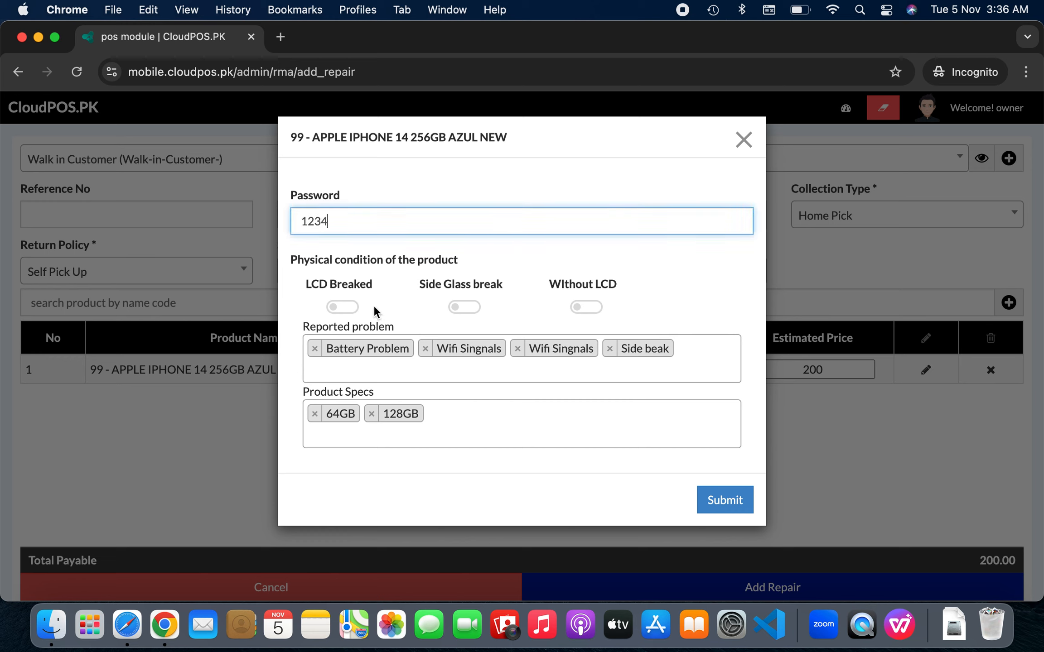
left_click(343, 307)
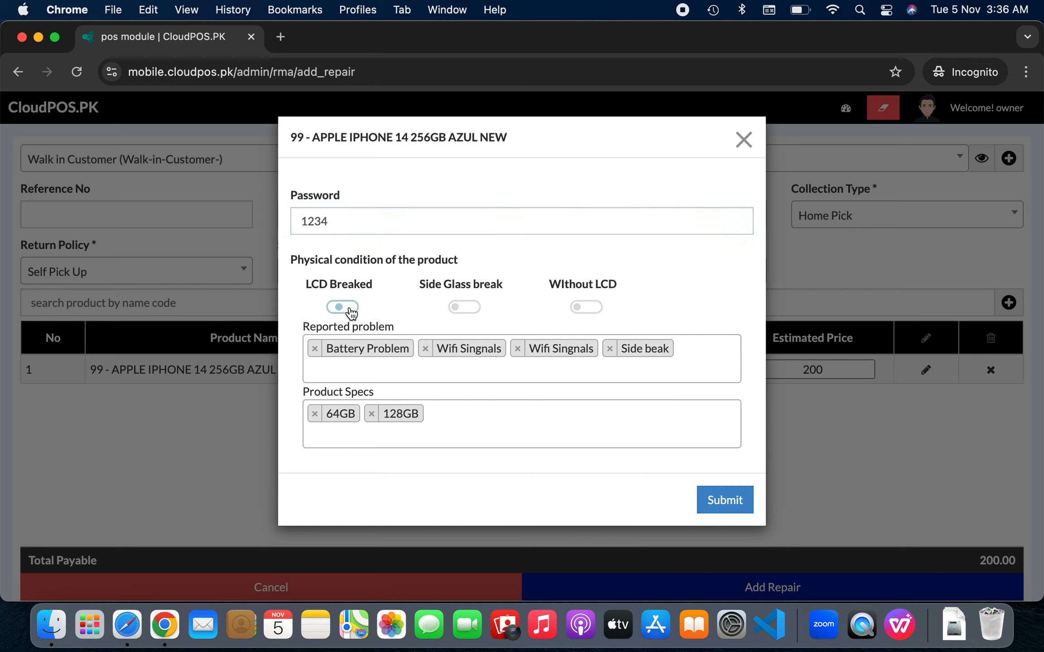
left_click(351, 310)
left_click(426, 349)
left_click(425, 349)
left_click(425, 350)
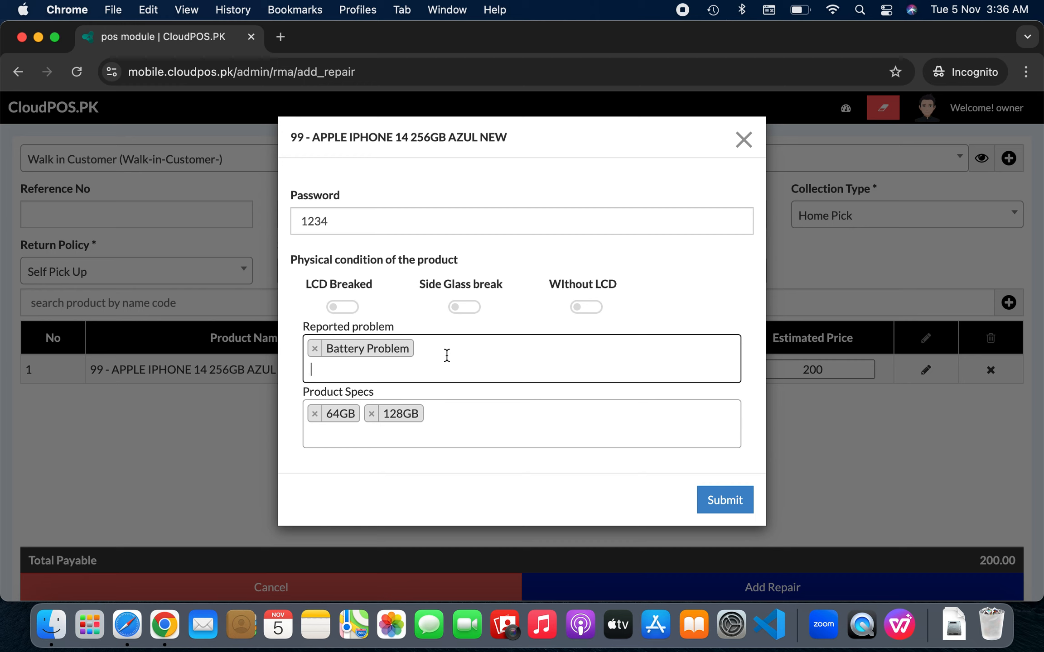
Drop the 128GB spec and a test problem tag, then submit the repair item
type("jshjwsjwhs")
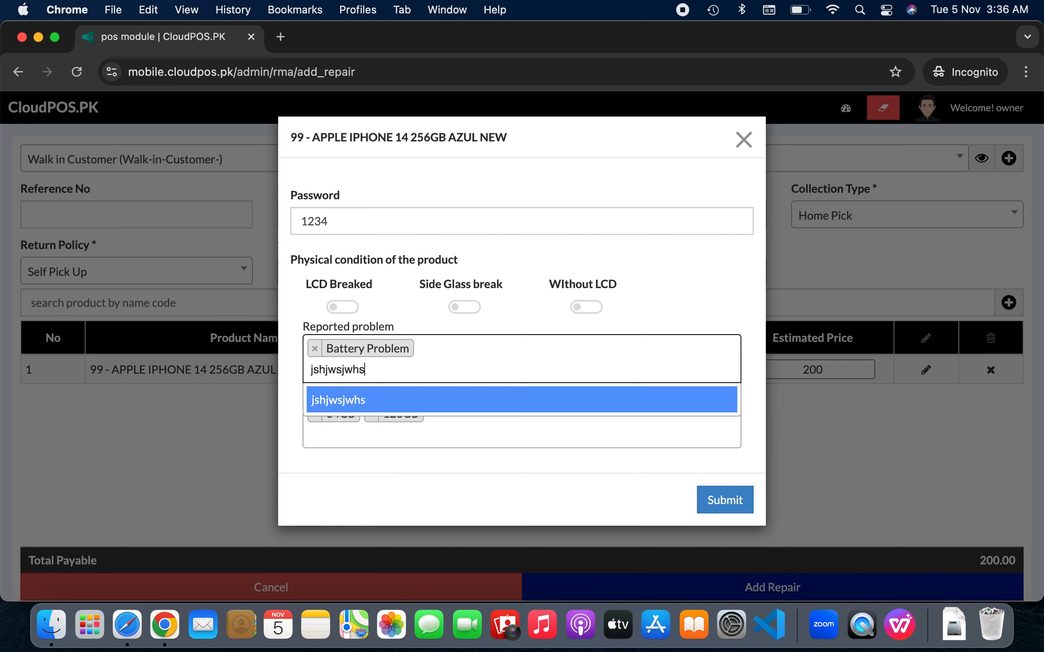
key("Return")
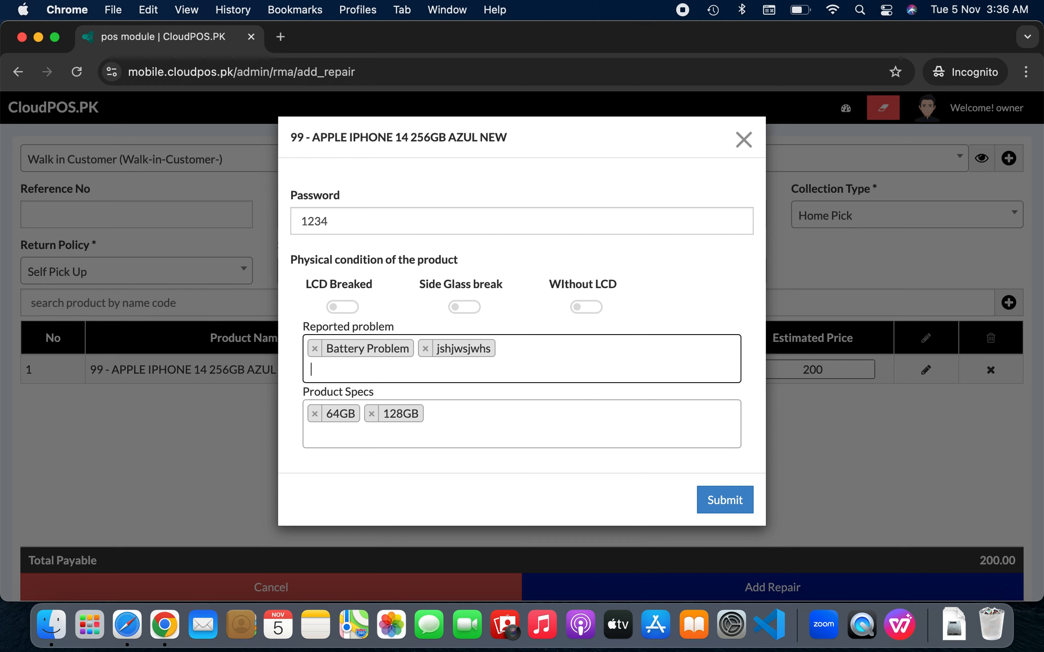
left_click(371, 419)
left_click(445, 388)
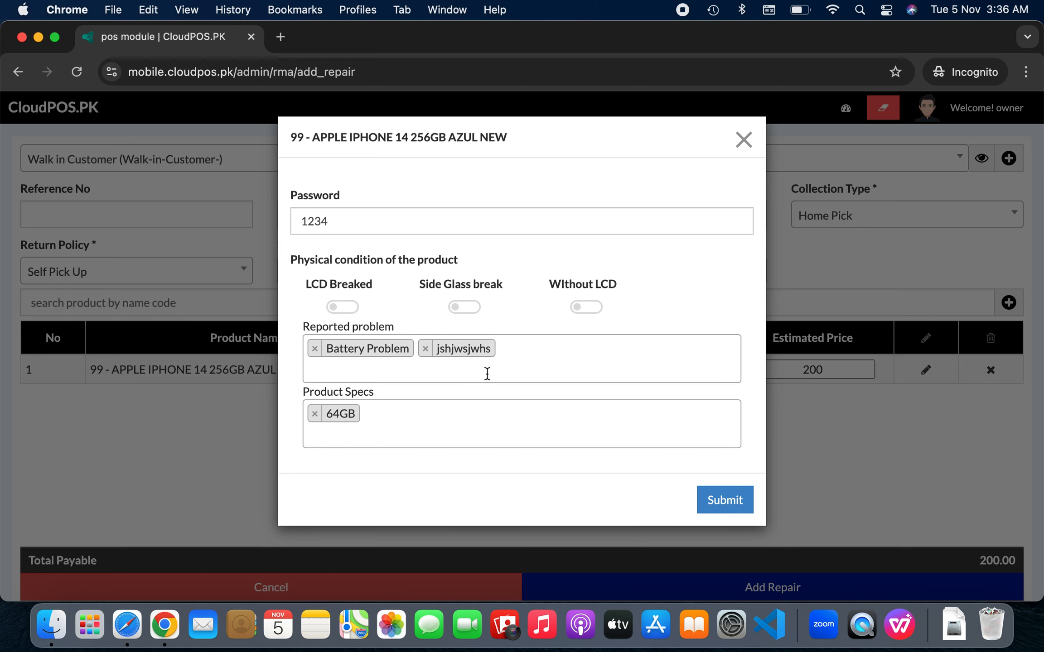
left_click(429, 349)
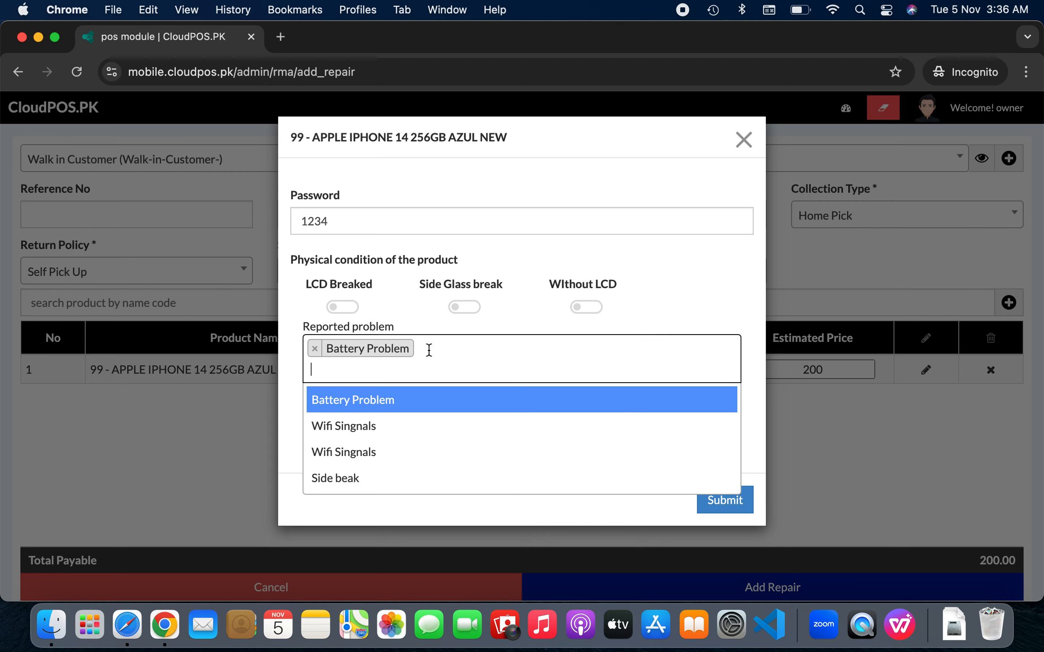
left_click(724, 299)
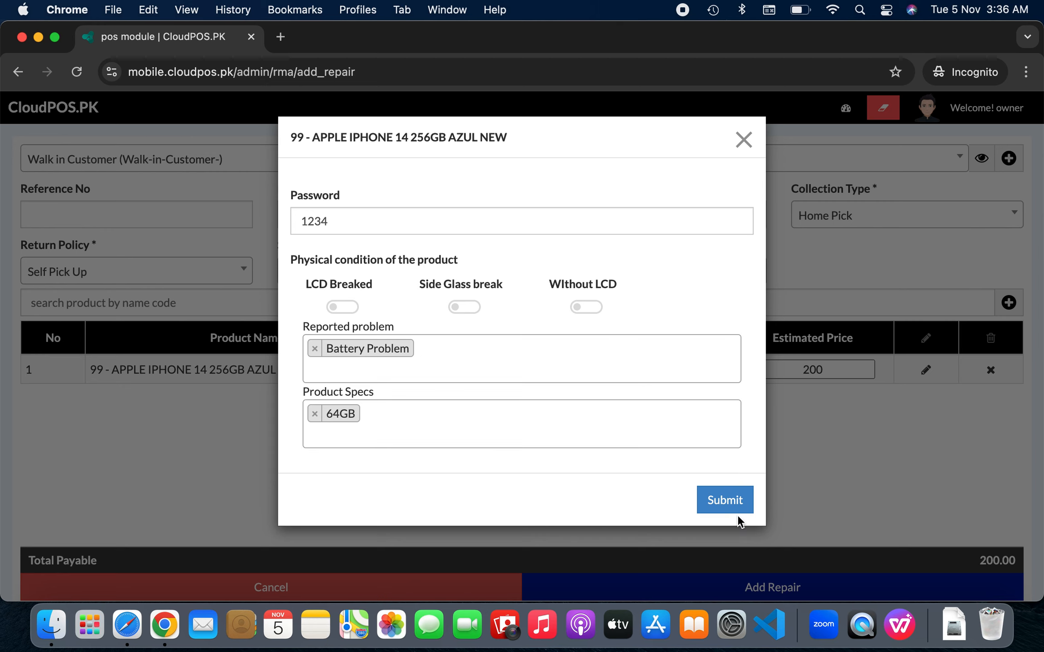
left_click(724, 500)
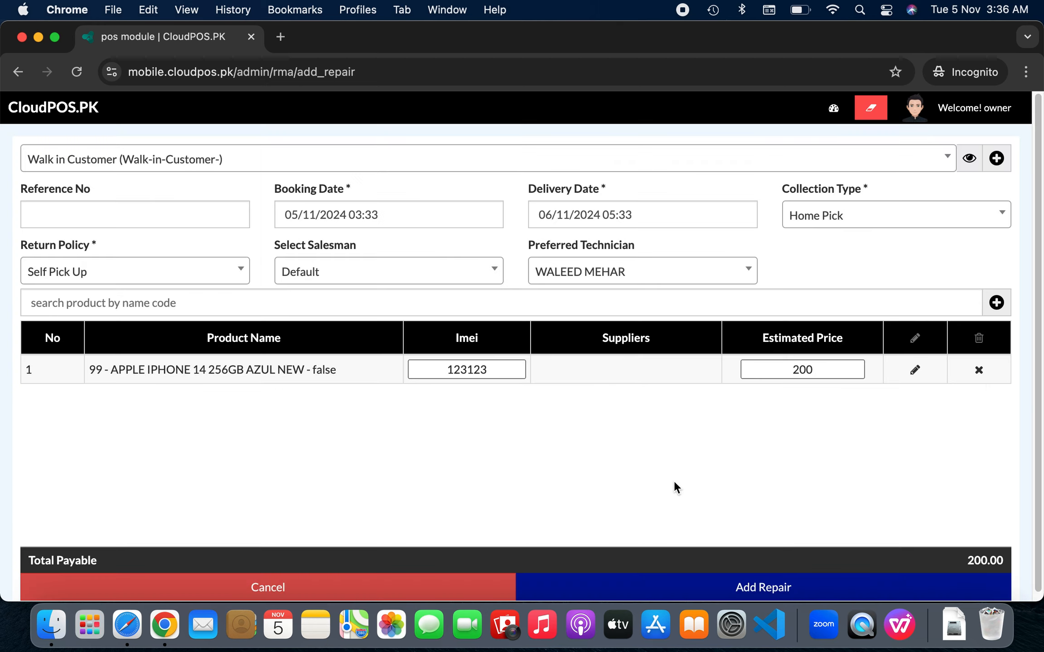
Save the repair, review both pages of receipt INV2024/0012 in print preview, then cancel printing
left_click(748, 587)
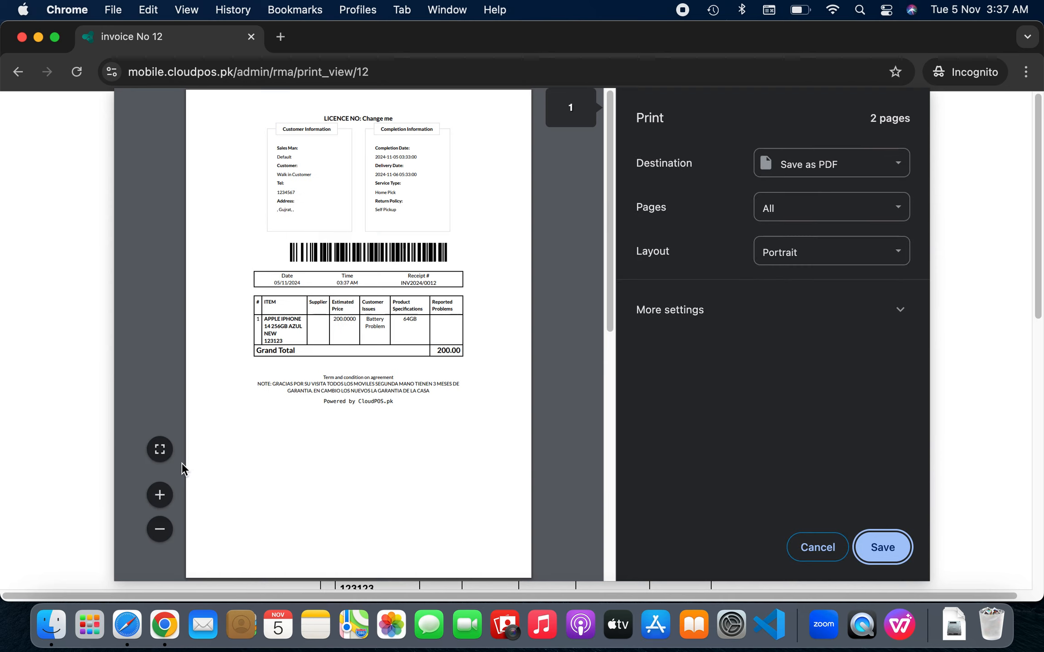
left_click(159, 495)
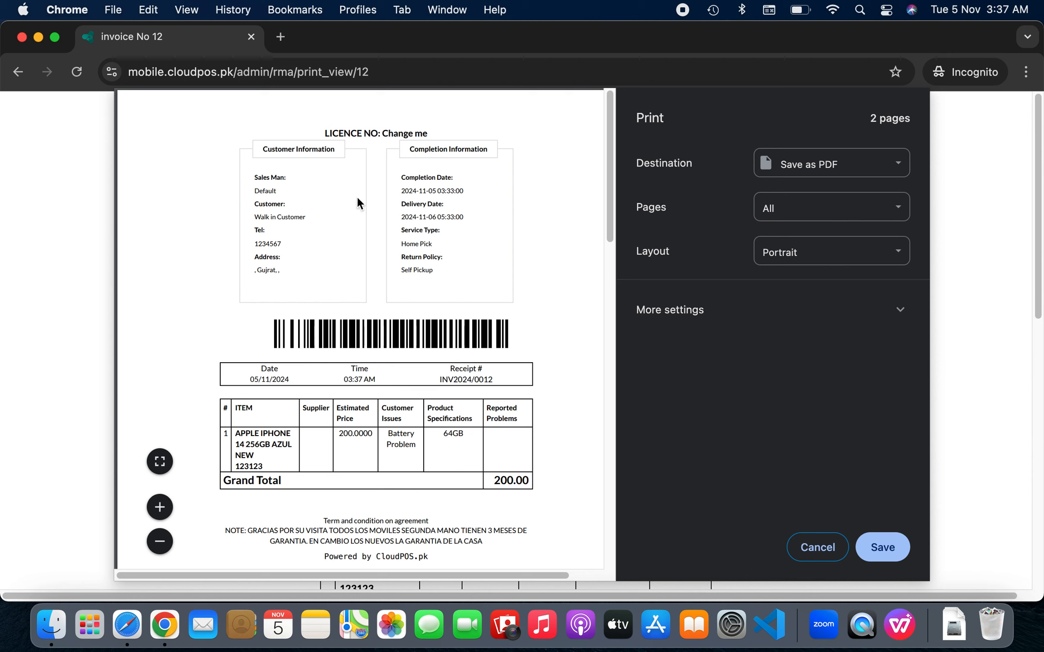
scroll(396, 421, "down", 3)
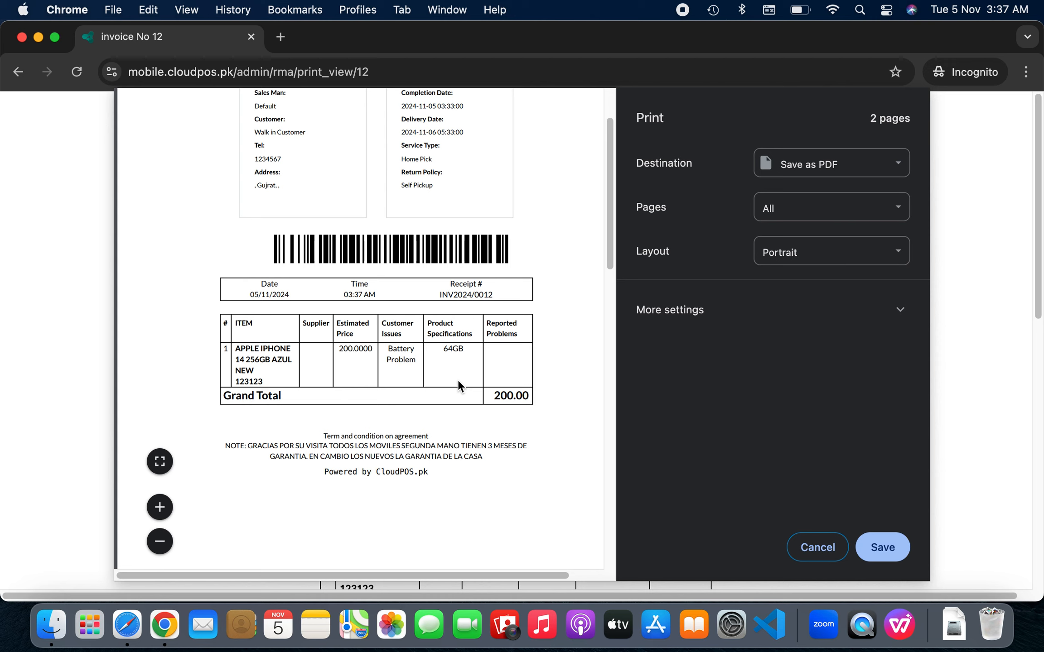
scroll(458, 381, "down", 5)
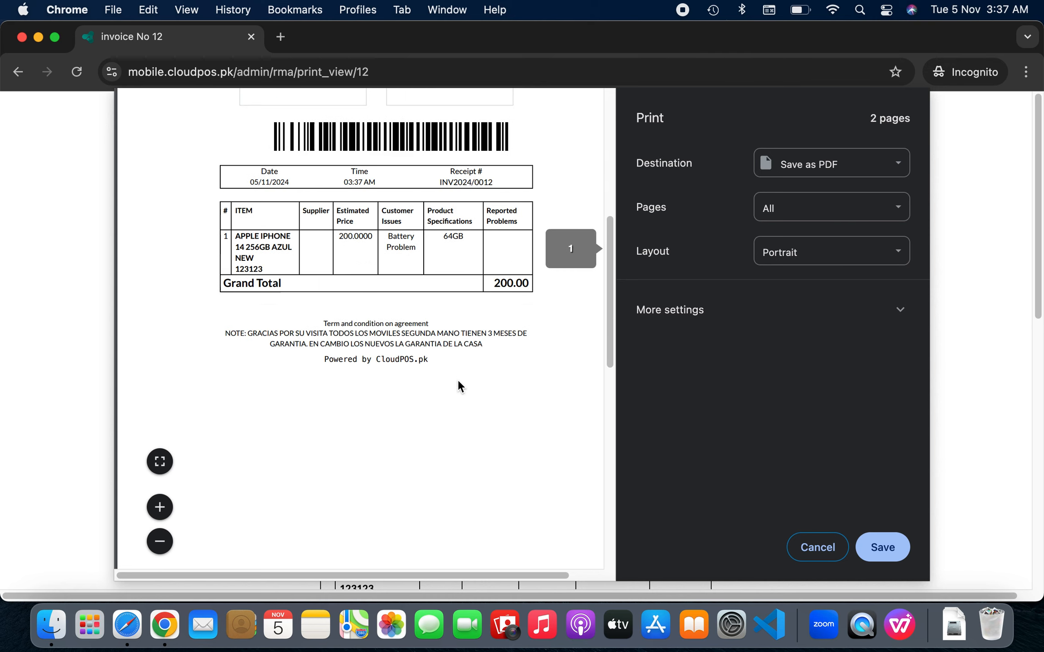
scroll(457, 383, "down", 2)
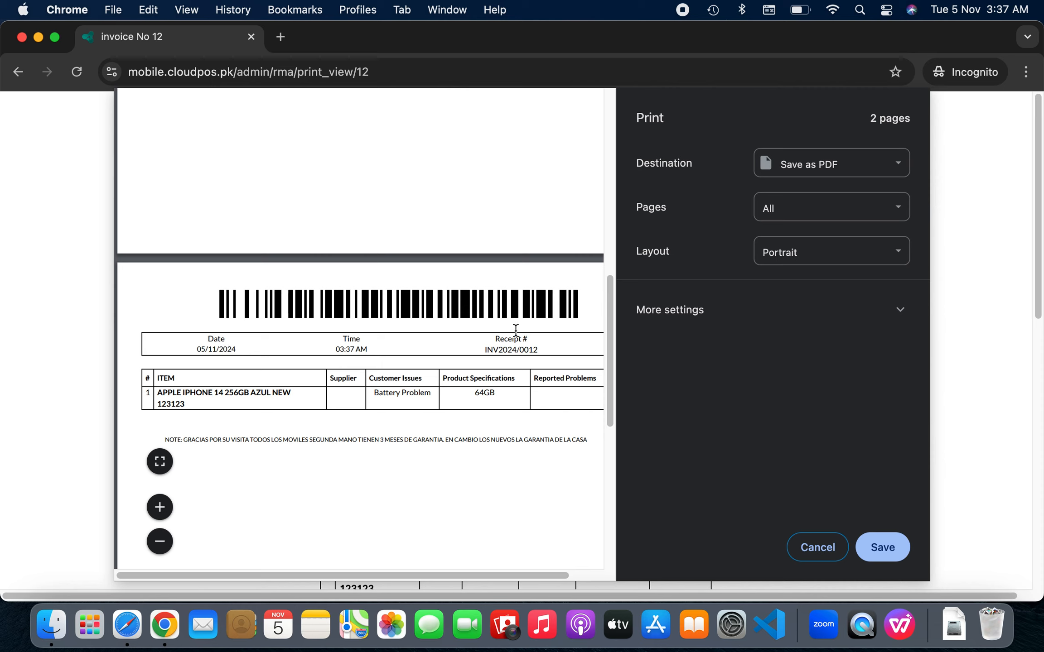
left_click_drag(520, 353, 566, 356)
left_click(832, 551)
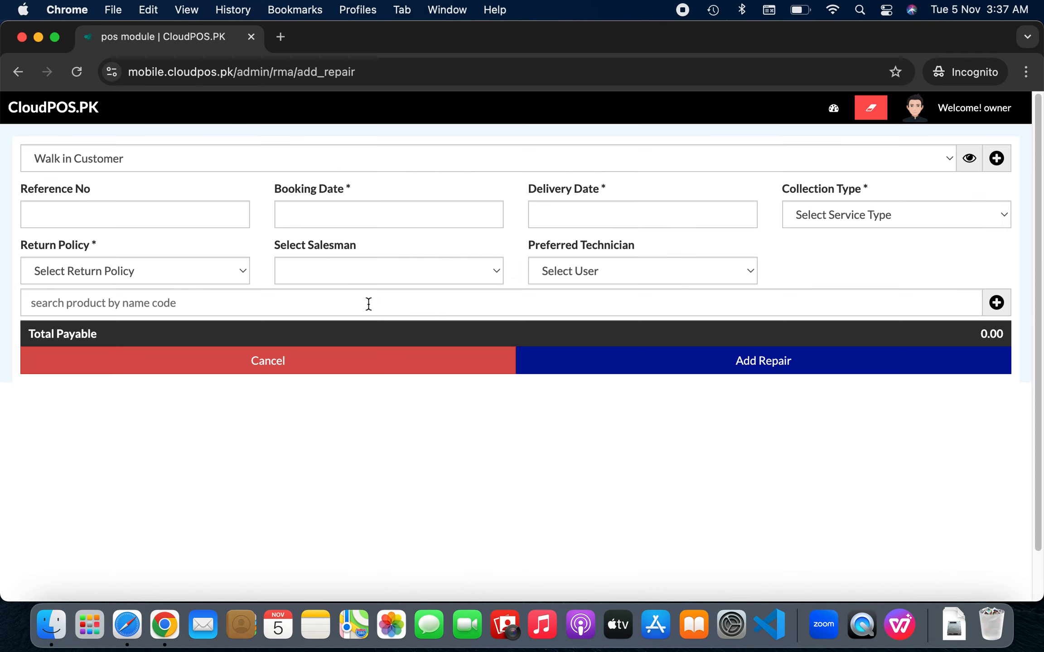
Return to the Dashboard and open Repair Managements > Repair List
left_click(78, 123)
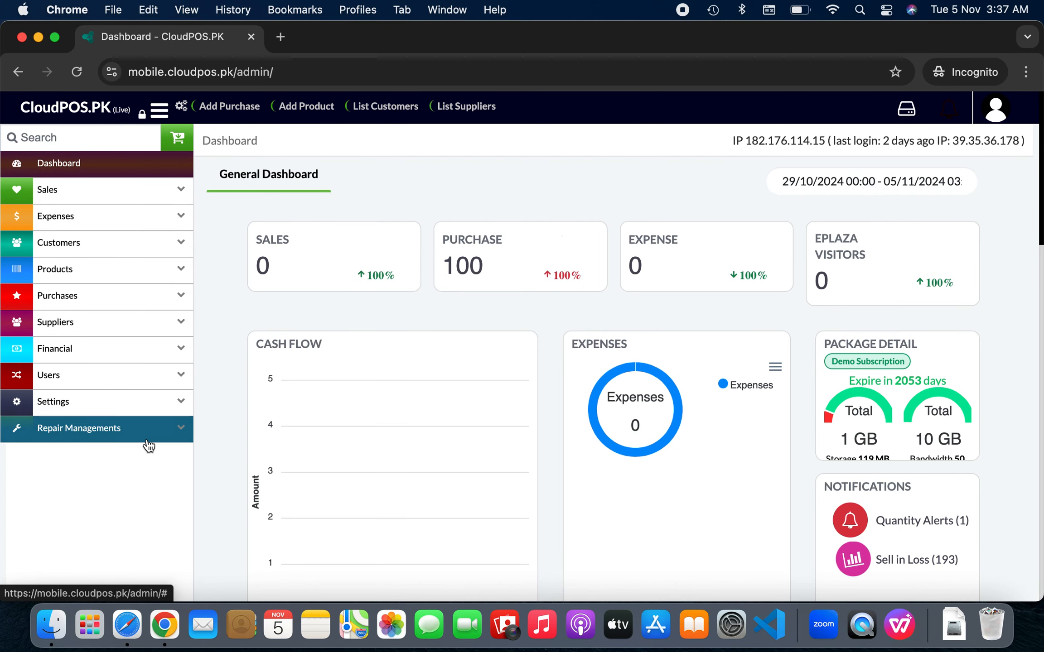
left_click(147, 440)
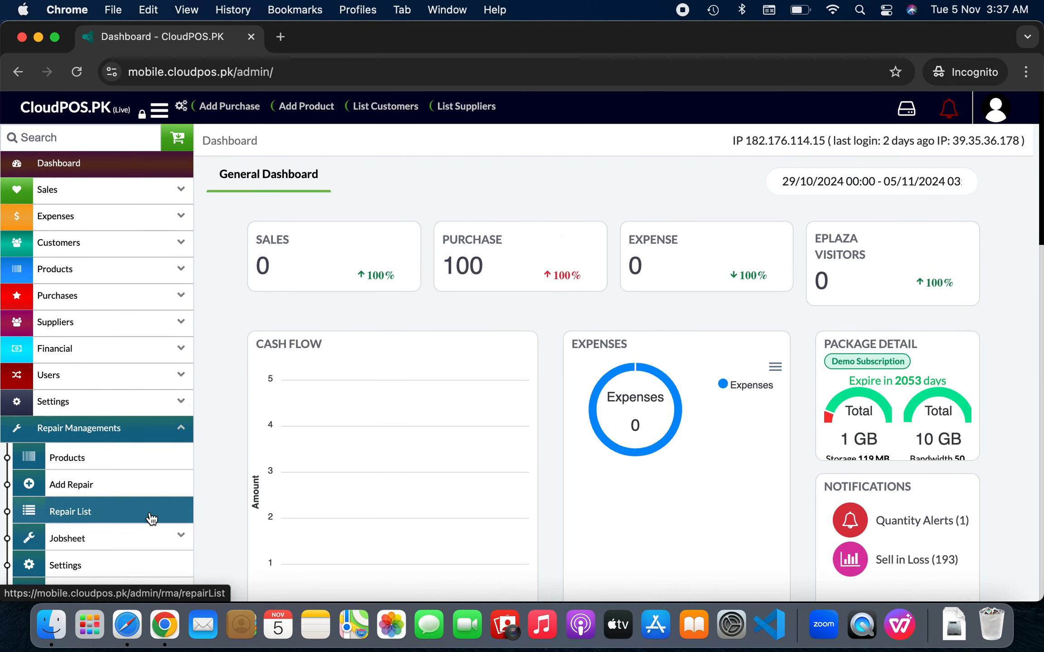
left_click(151, 517)
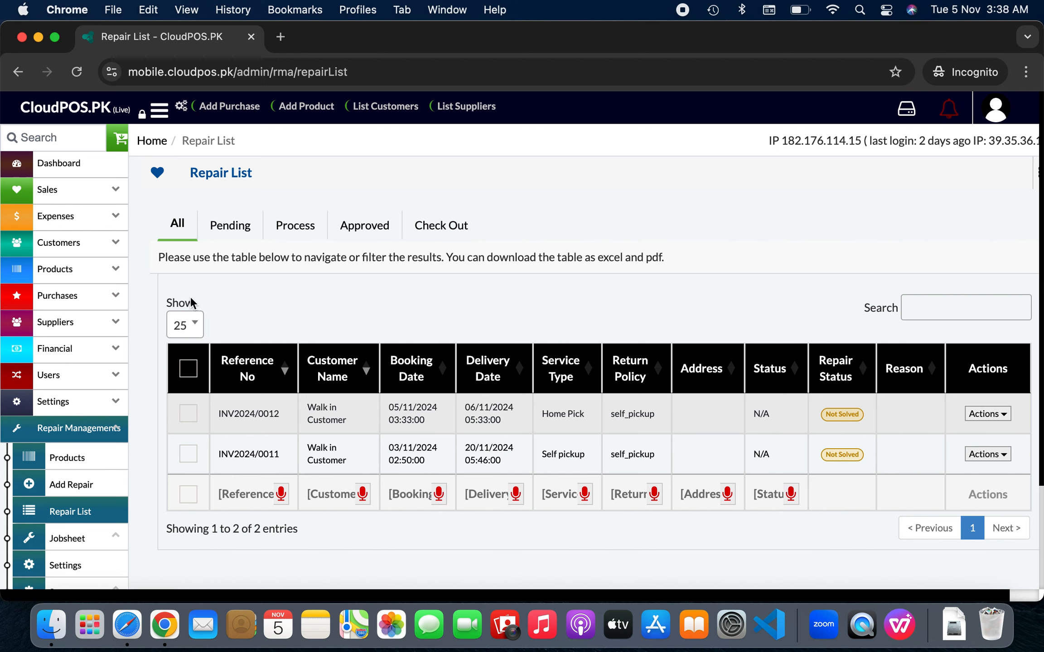
Review the empty job sheet list and bring up a blank Add Job Sheet form dated 05/11/2024
scroll(190, 299, "down", 3)
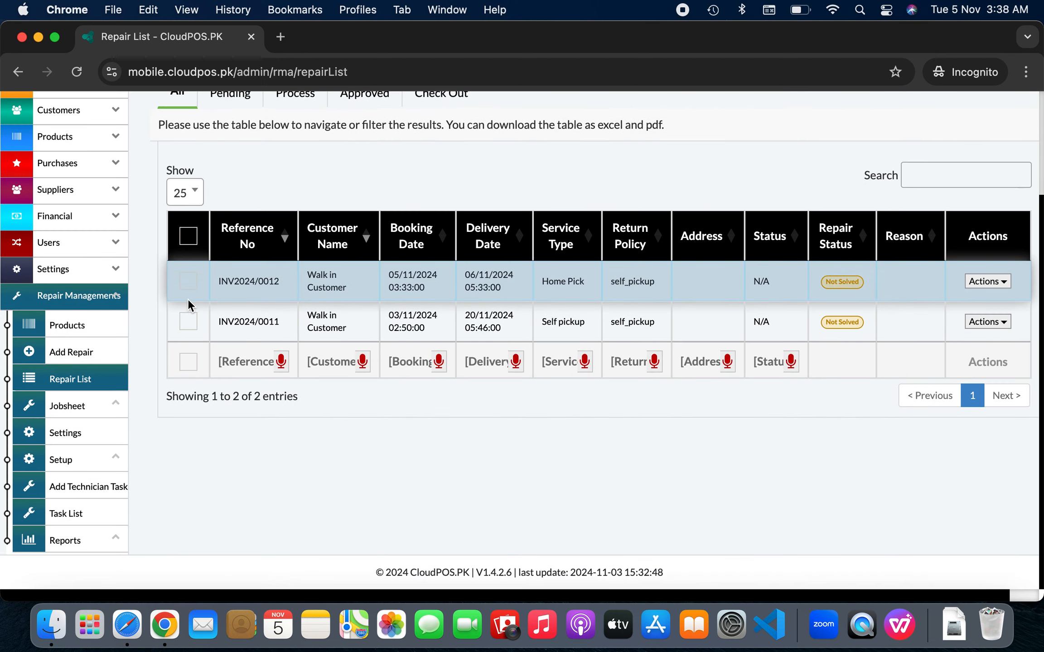
left_click(105, 415)
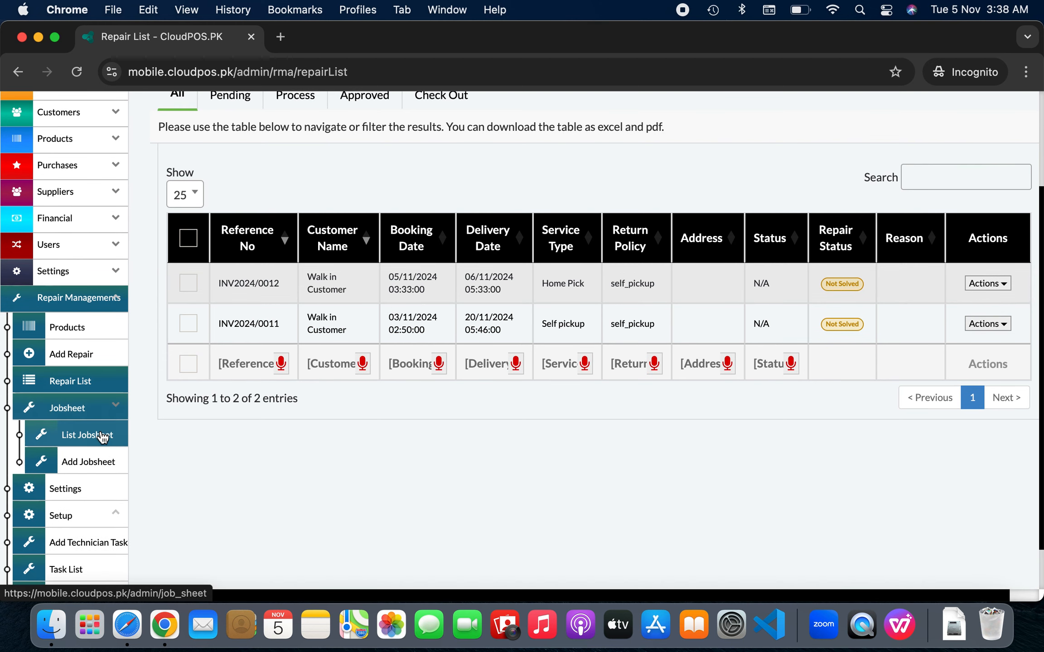
left_click(100, 436)
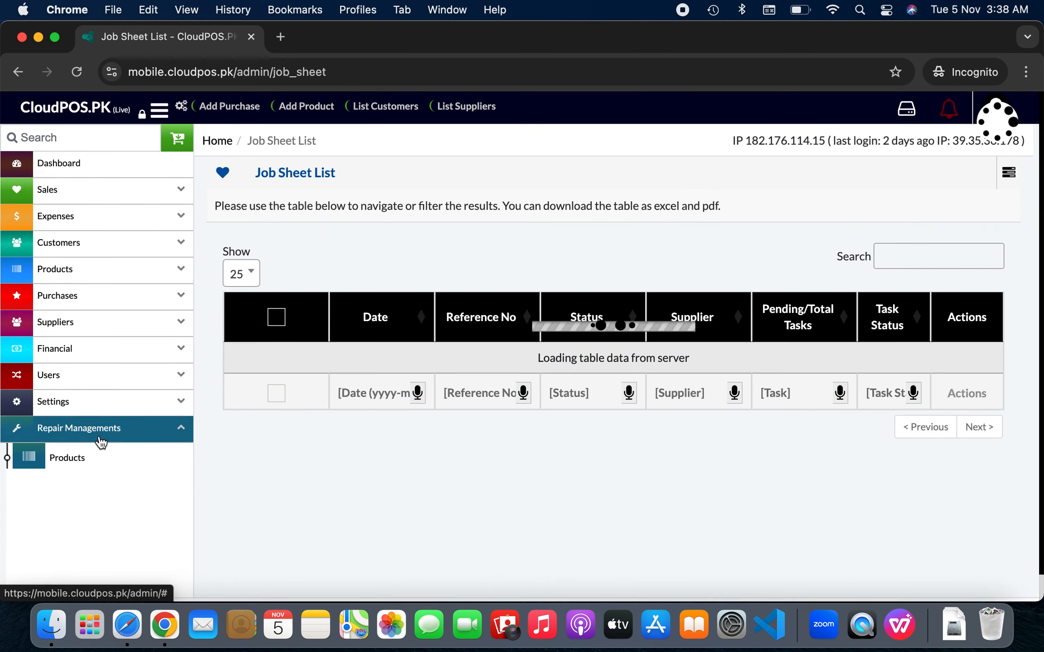
scroll(459, 338, "down", 4)
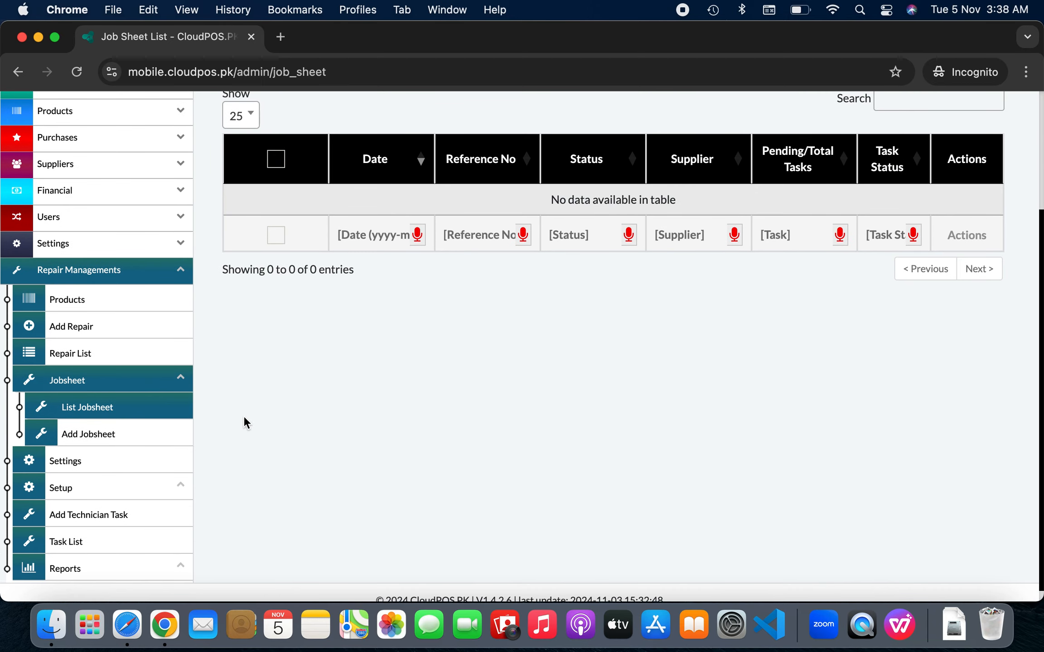
left_click(138, 442)
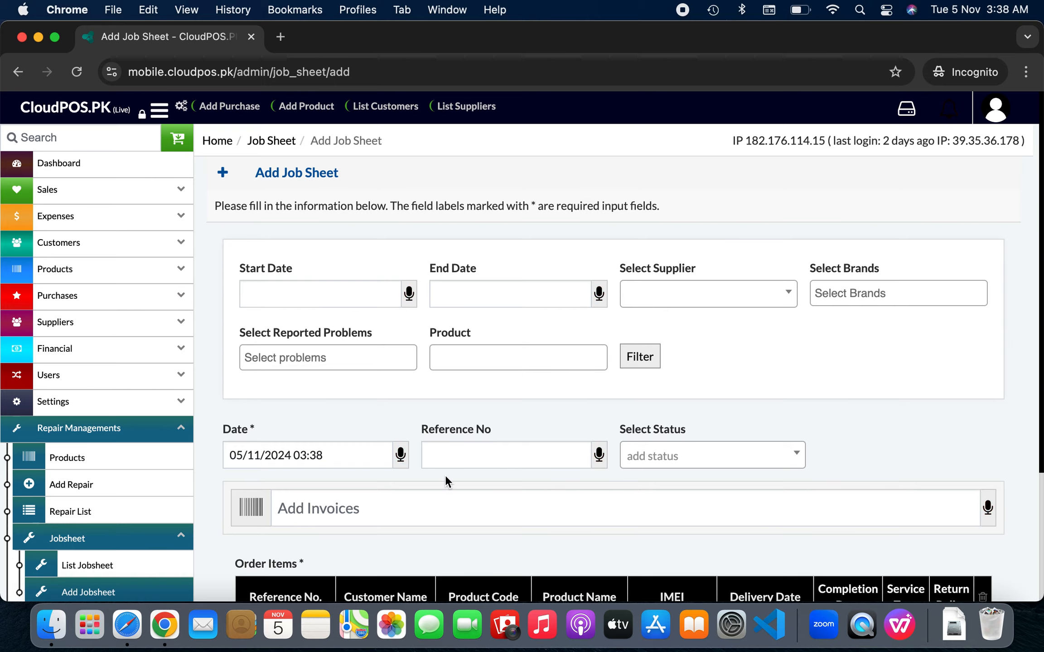
Set the job sheet status to Inhouse Repair Lab, with supplier test 1 company (testing)
scroll(446, 475, "down", 3)
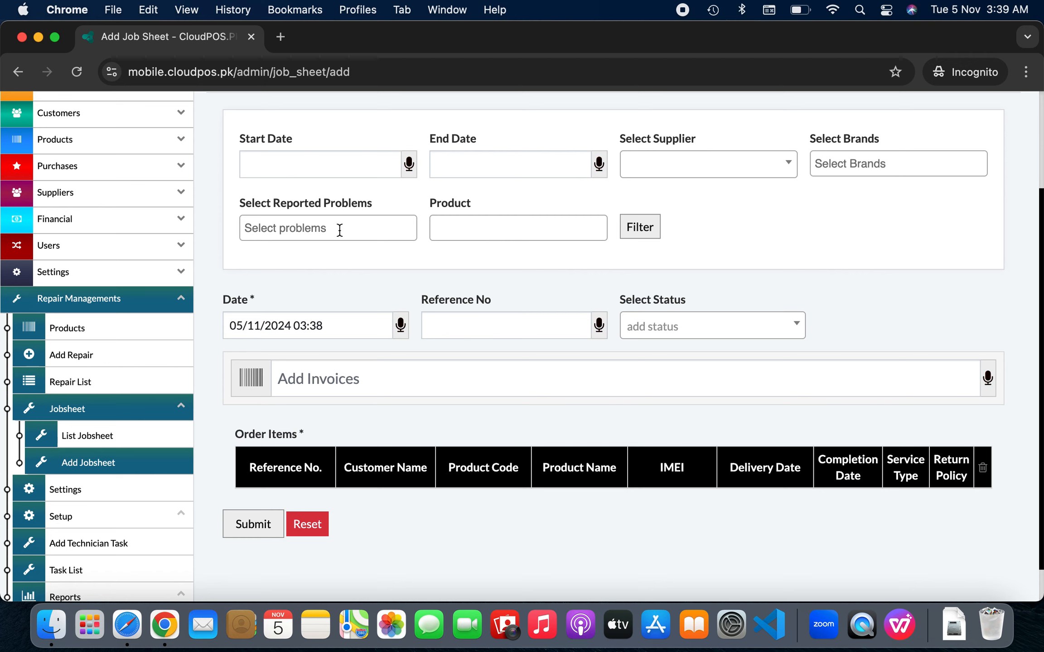
scroll(340, 230, "down", 2)
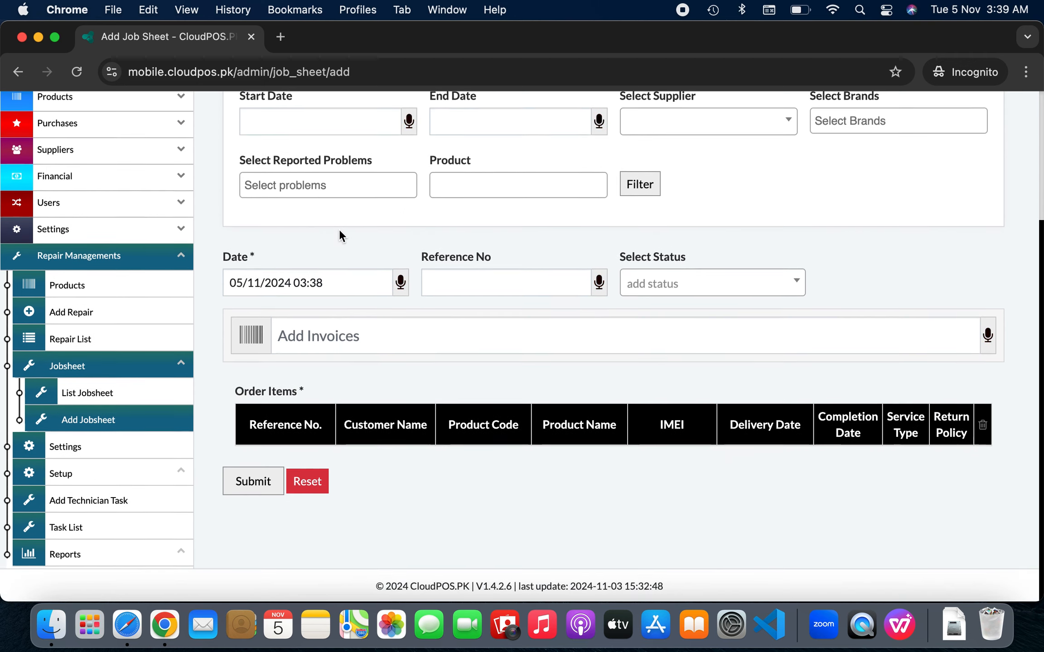
scroll(495, 244, "up", 2)
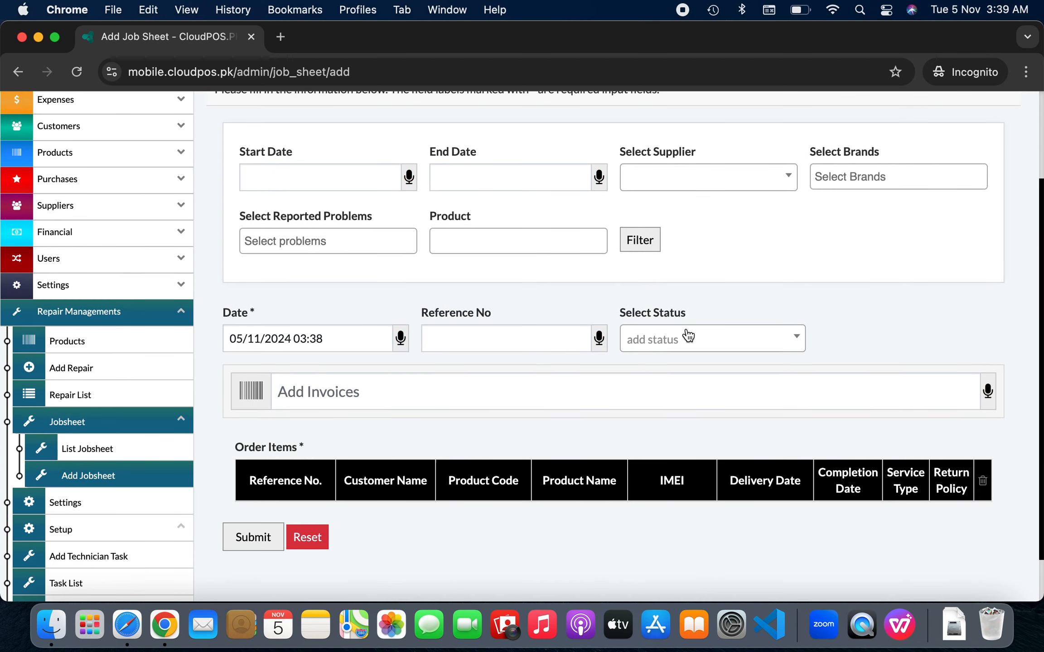
left_click(676, 351)
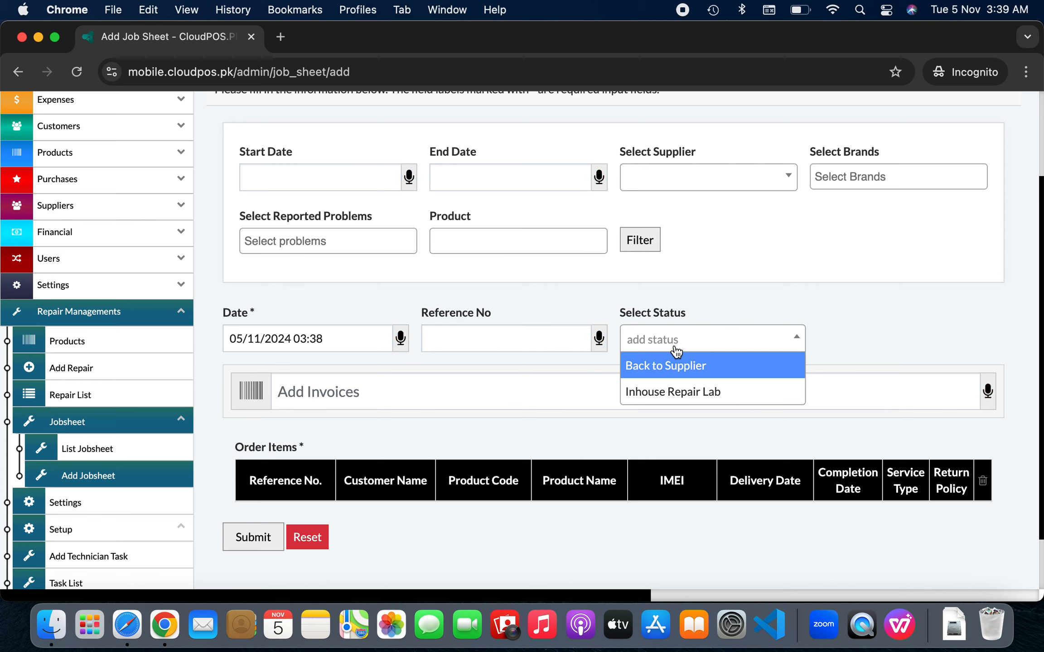
left_click(679, 393)
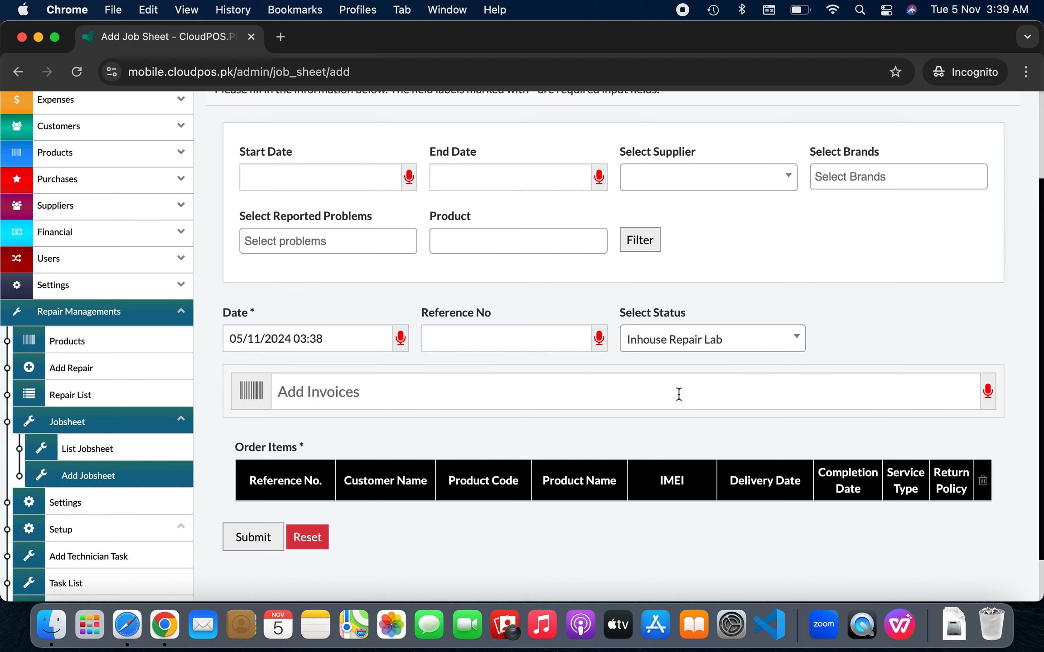
left_click(712, 357)
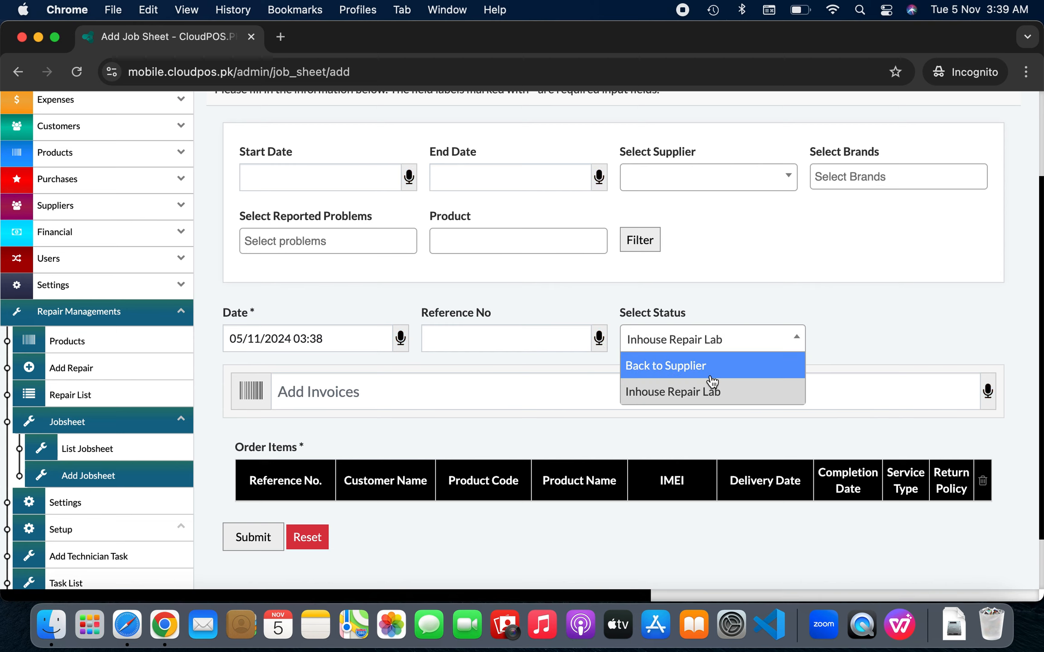
left_click(711, 367)
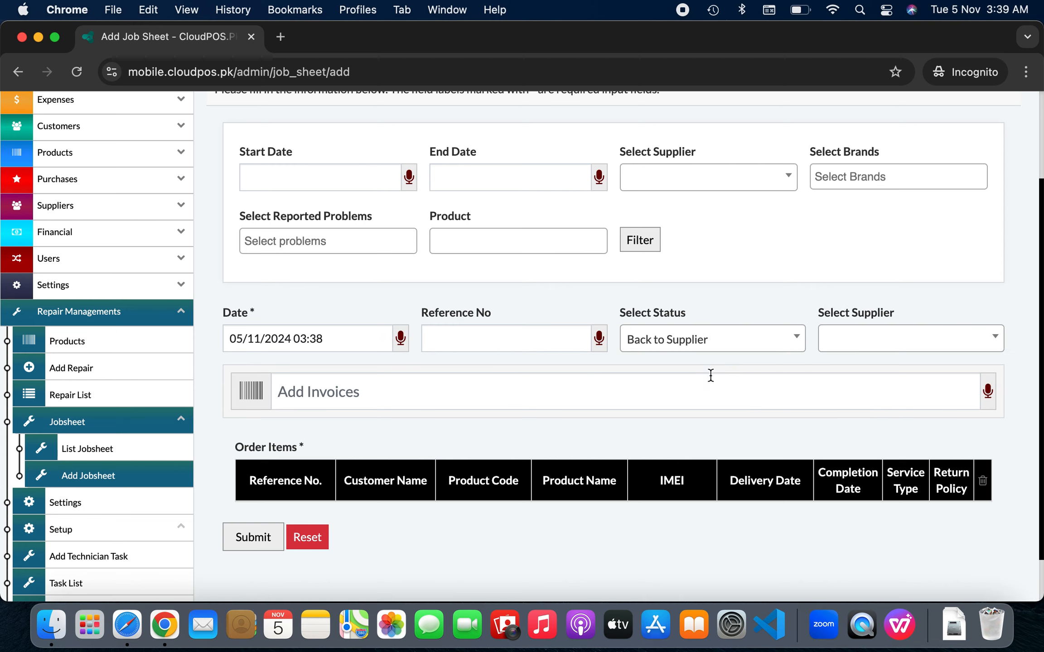
left_click(876, 347)
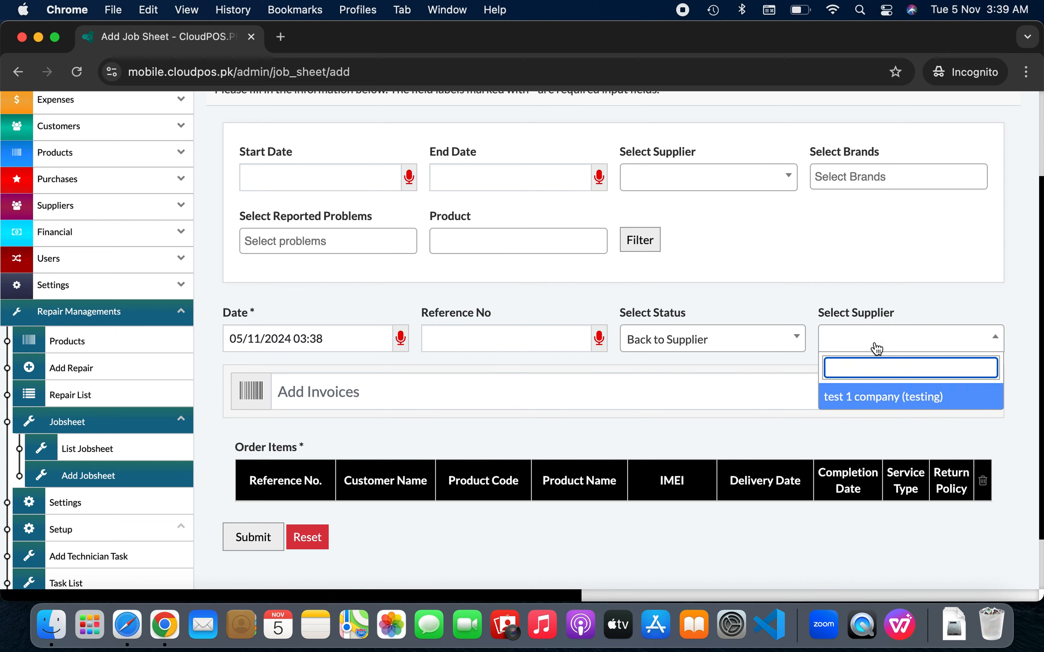
left_click(861, 397)
left_click(765, 345)
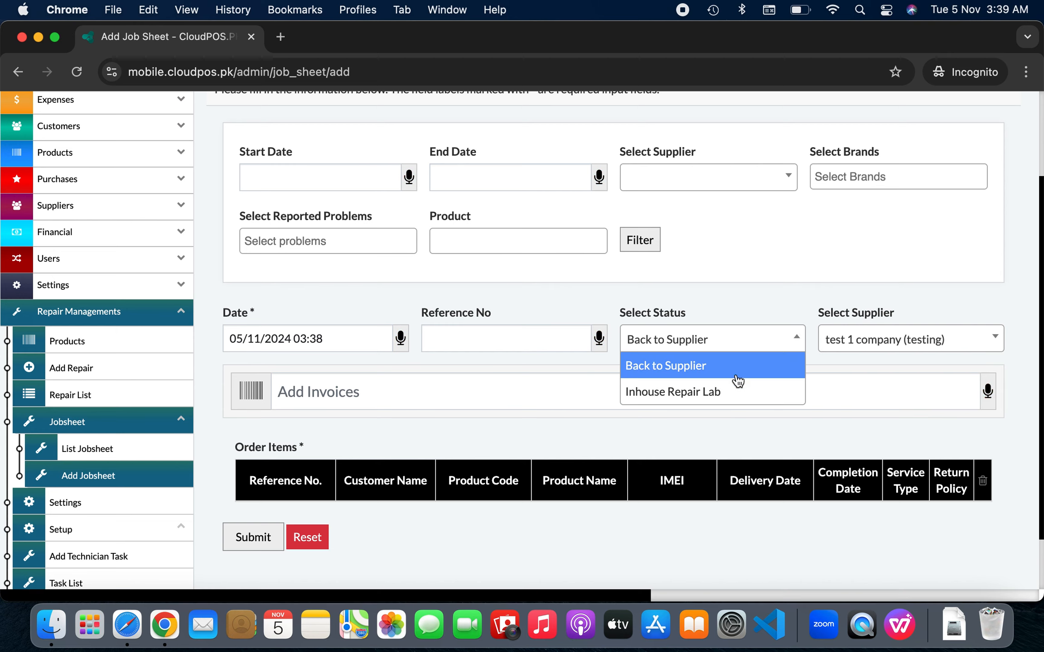
left_click(730, 384)
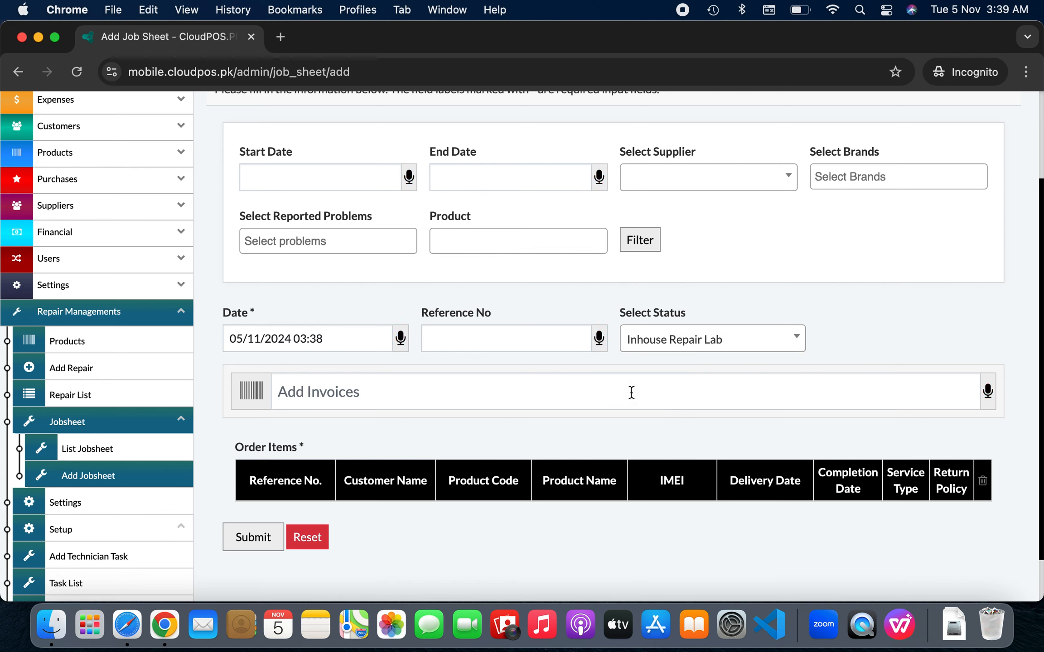
Add repair INV2024/0012 to the job sheet and save it as JOb2024/0004
left_click(631, 393)
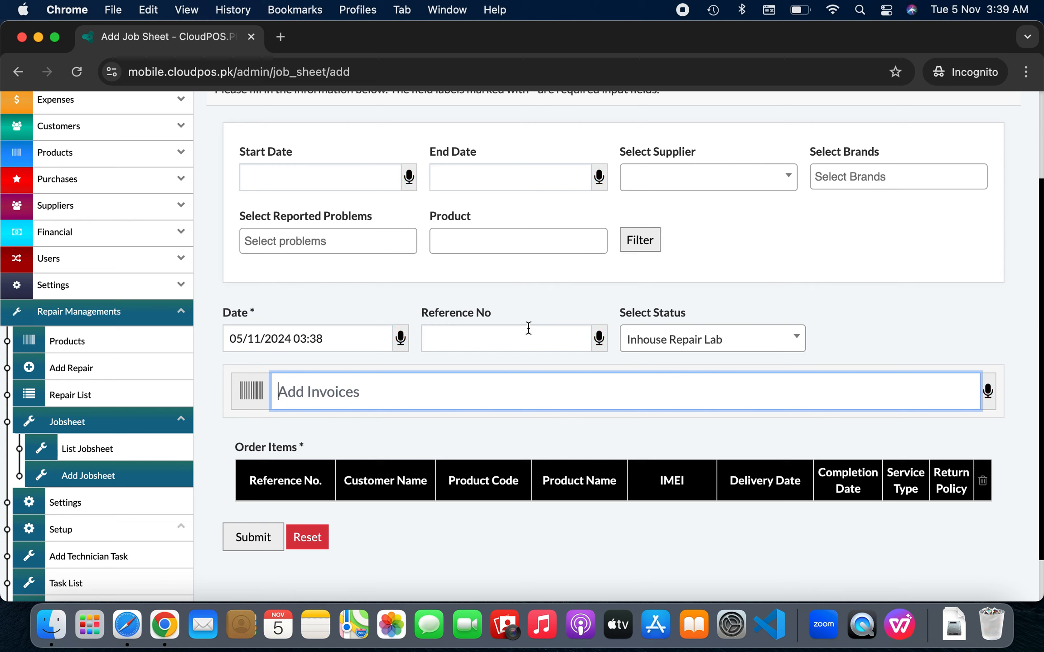
type("0012")
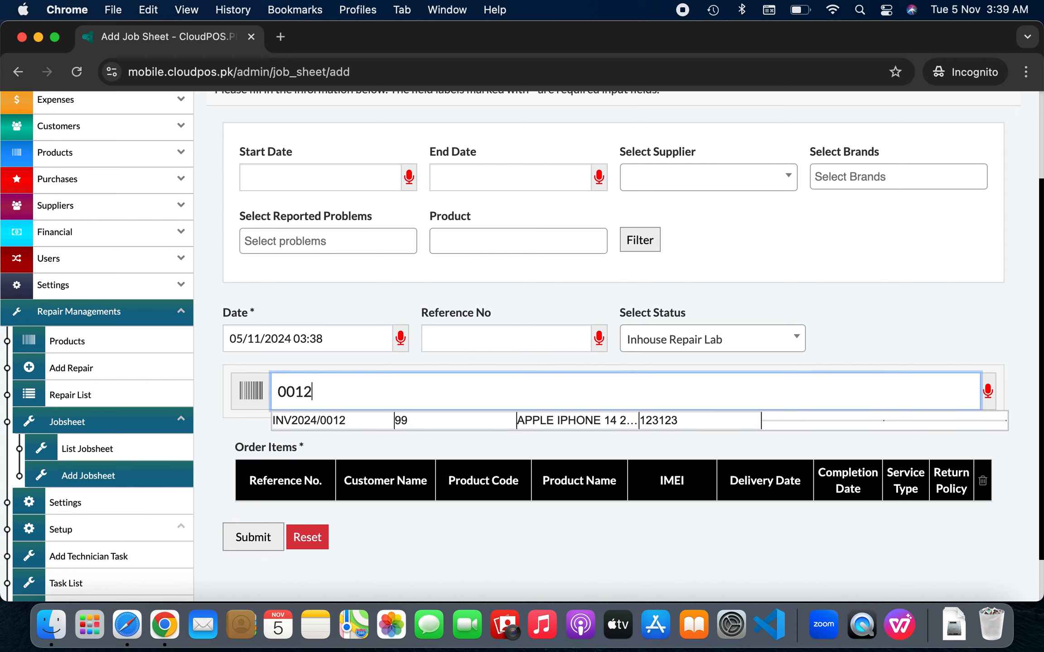
key("Down")
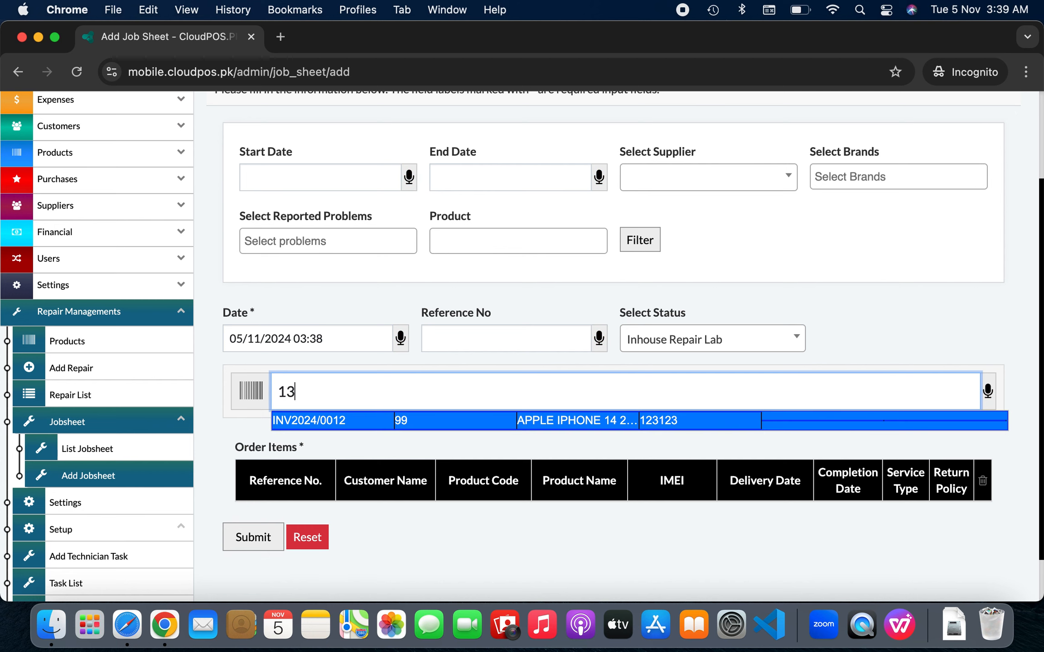
key("Return")
scroll(581, 300, "down", 3)
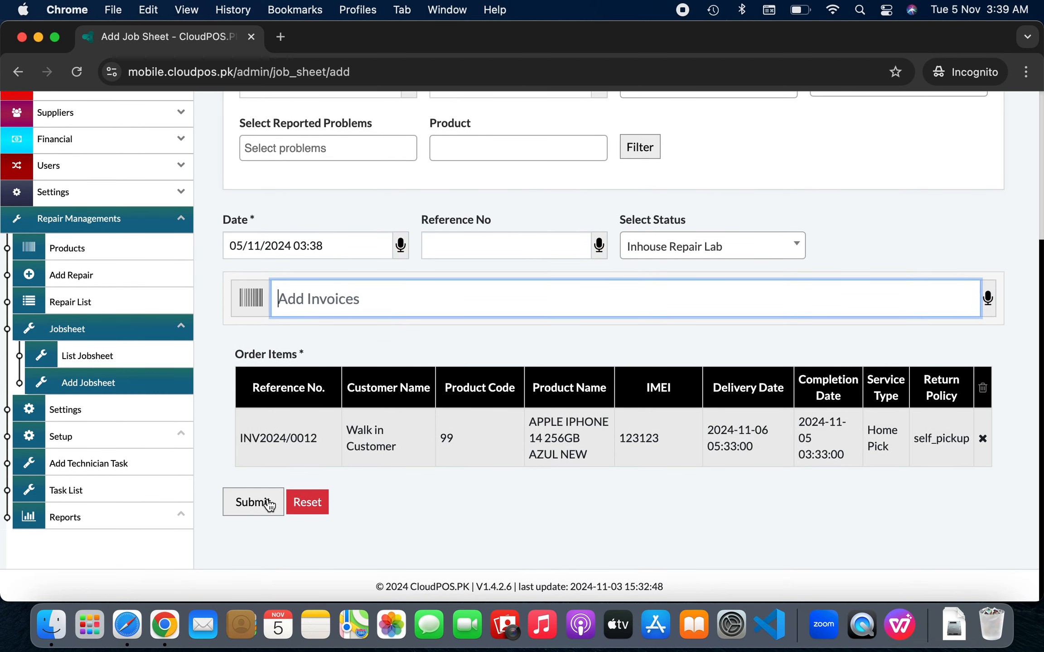
left_click(266, 500)
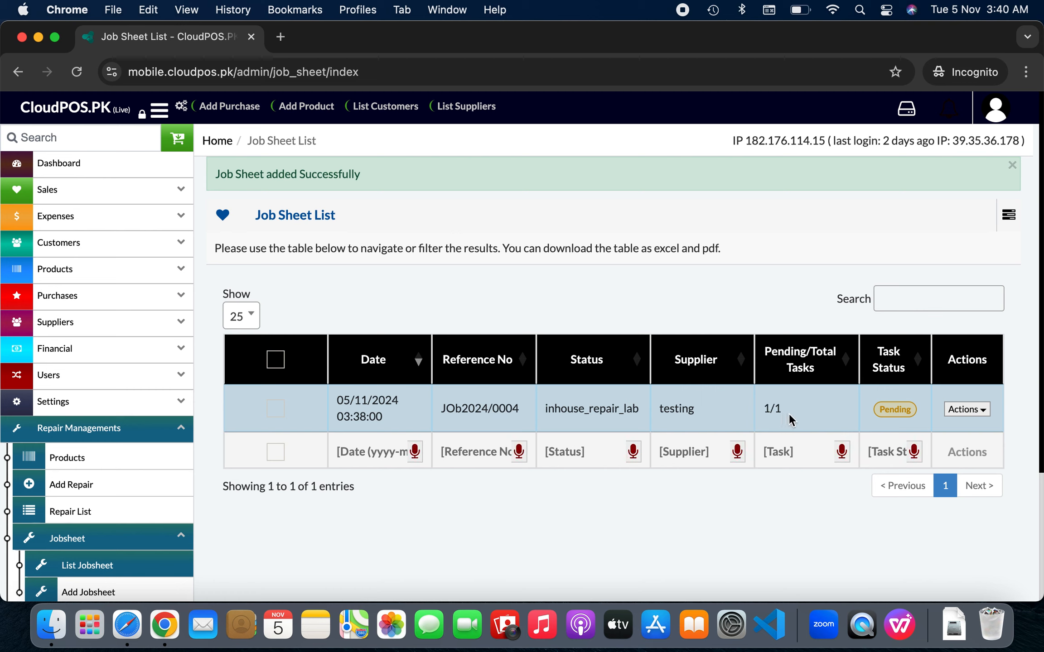
double_click(771, 409)
scroll(796, 424, "down", 2)
scroll(796, 419, "down", 2)
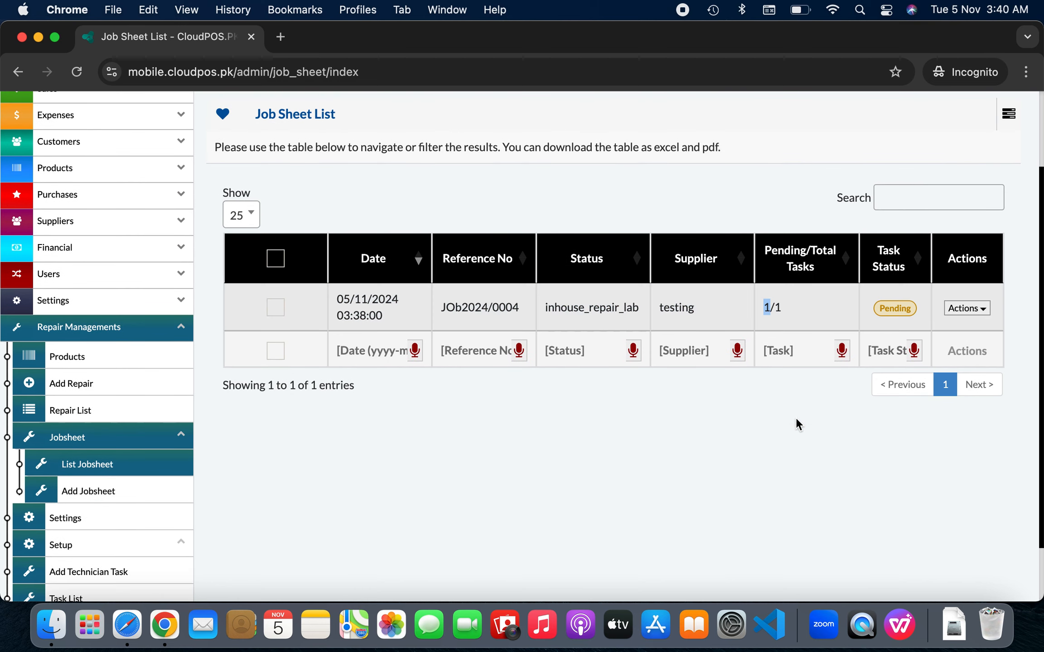
scroll(797, 424, "down", 2)
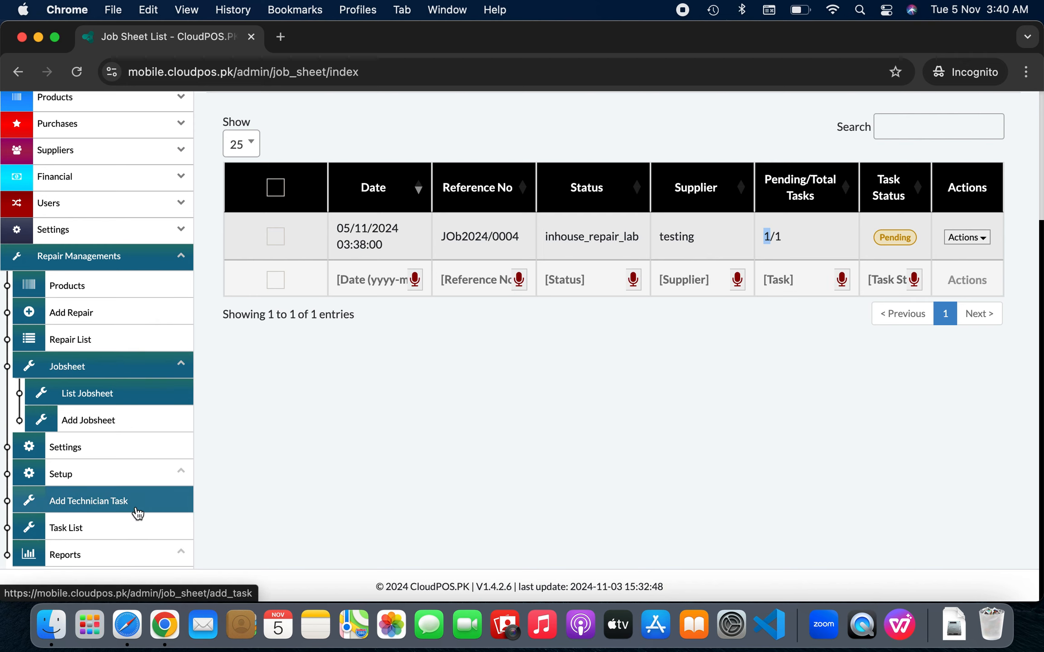
Add the INV2024/0012 iPhone 14 Battery Problem repair to a new technician task and show its Services
left_click(95, 503)
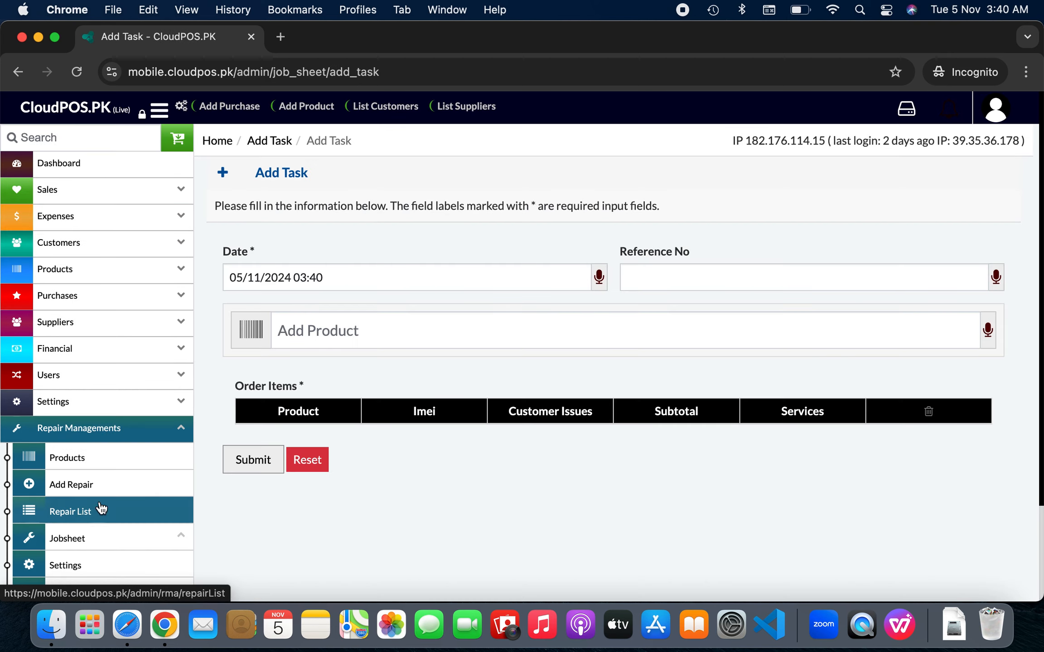
left_click(403, 337)
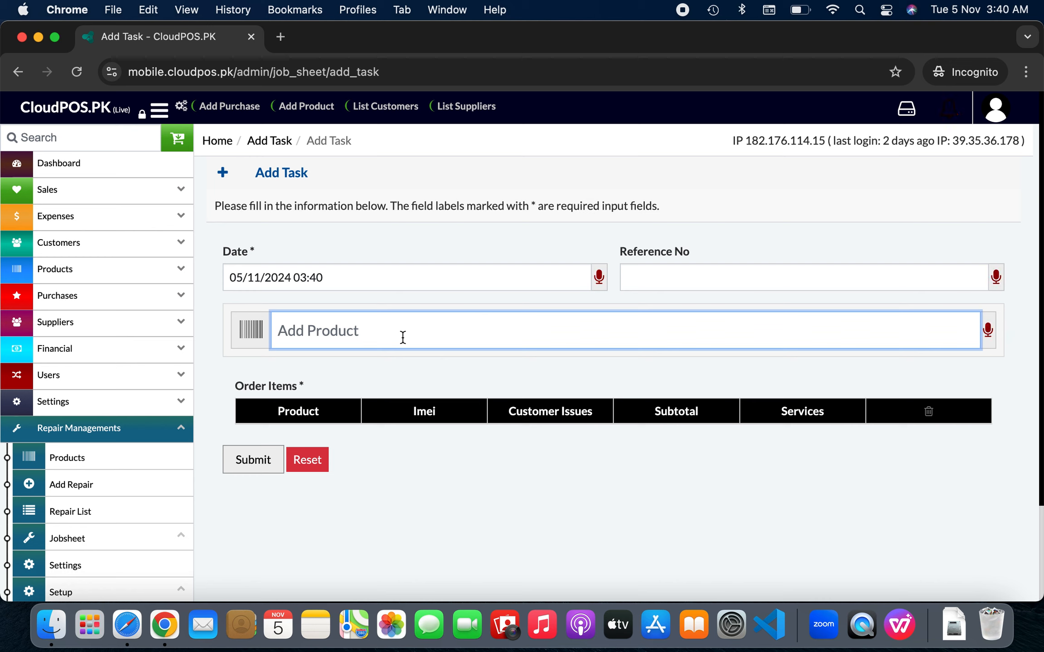
type("0012")
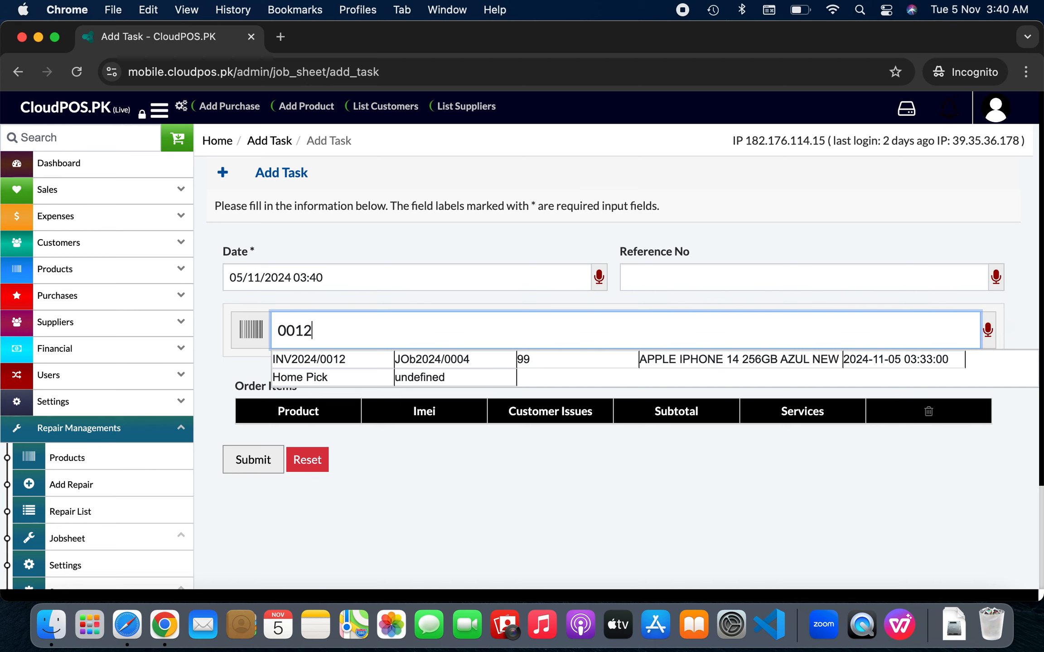
key("Down")
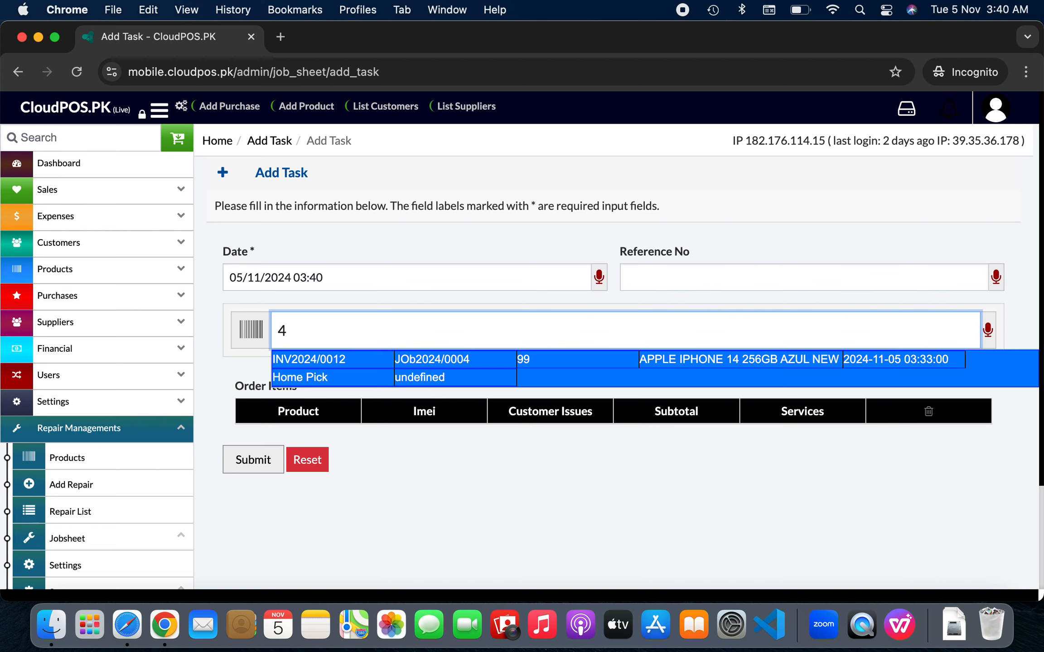
key("Return")
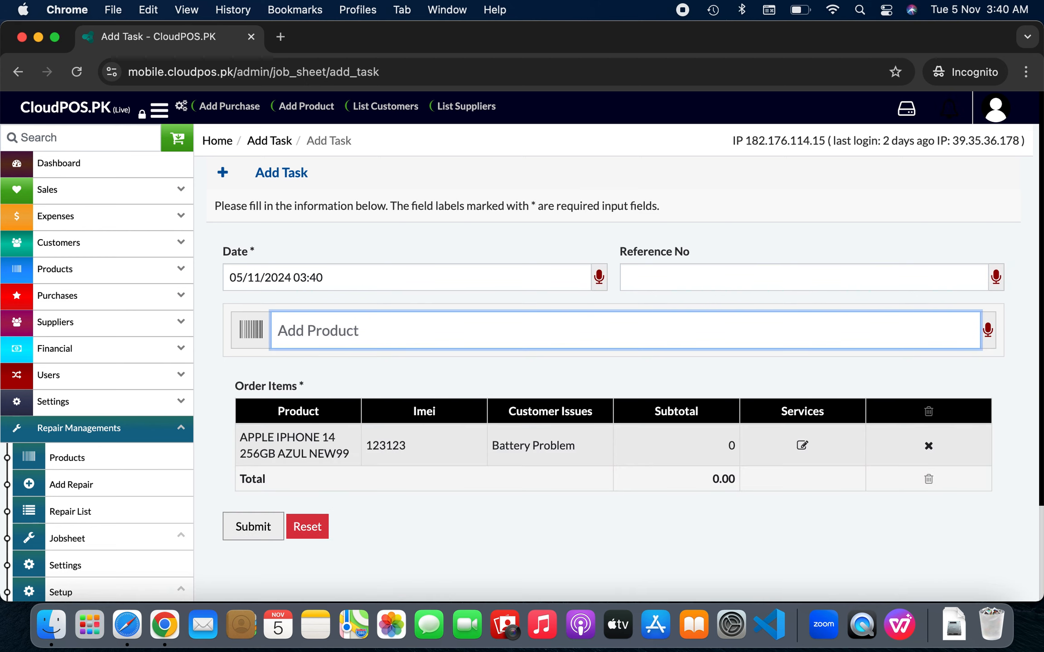
scroll(614, 346, "down", 2)
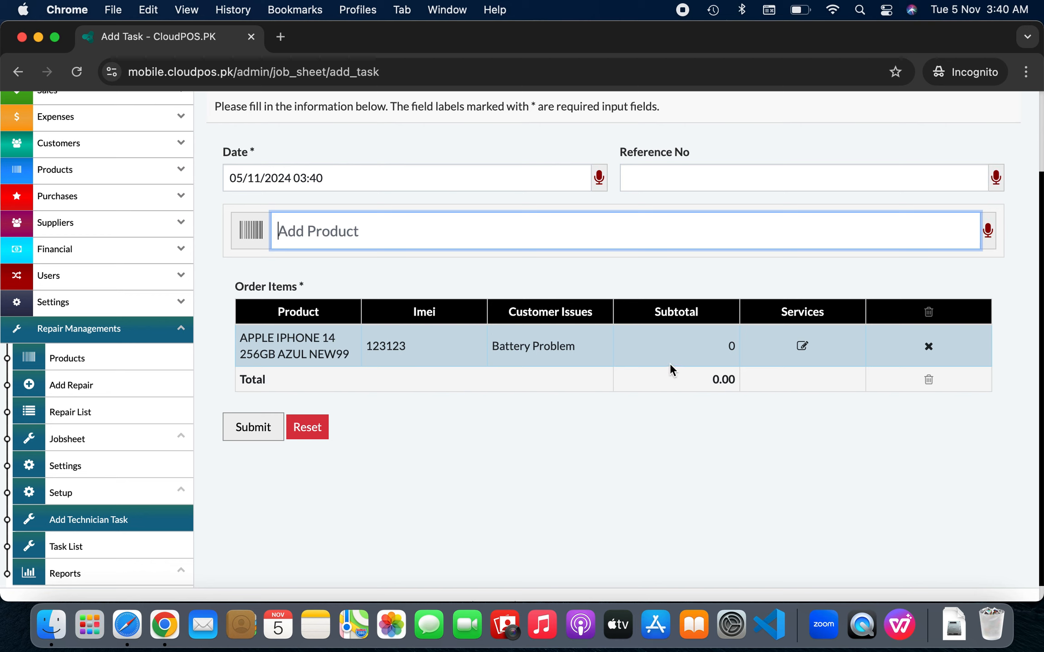
left_click(802, 346)
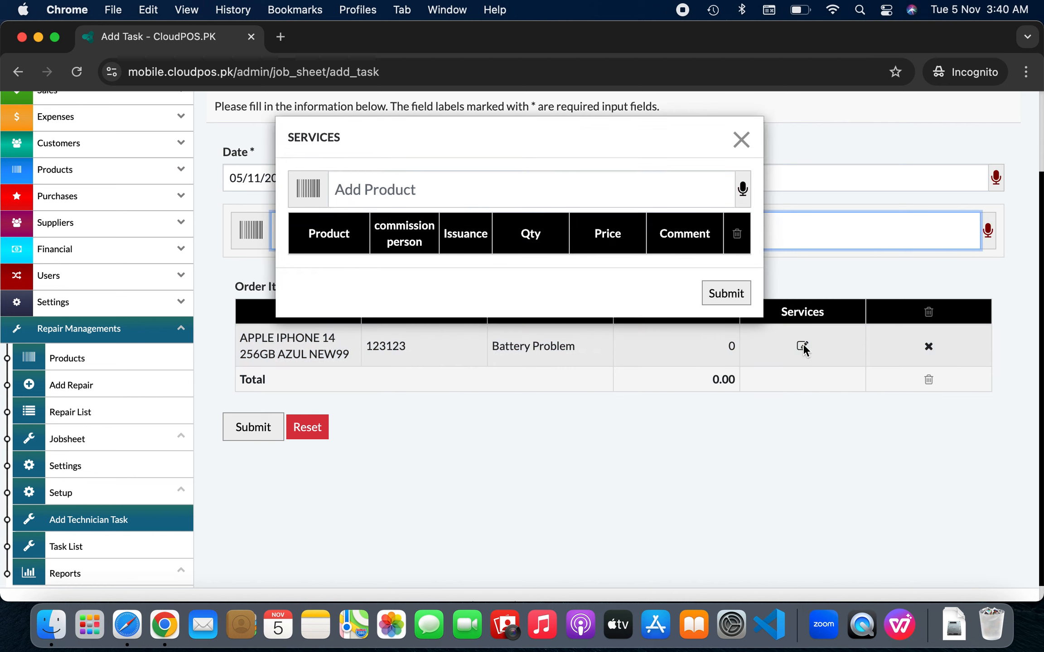
Search the services and add ALCATEL 1B 2/32GB BLACK as a service part
left_click(543, 193)
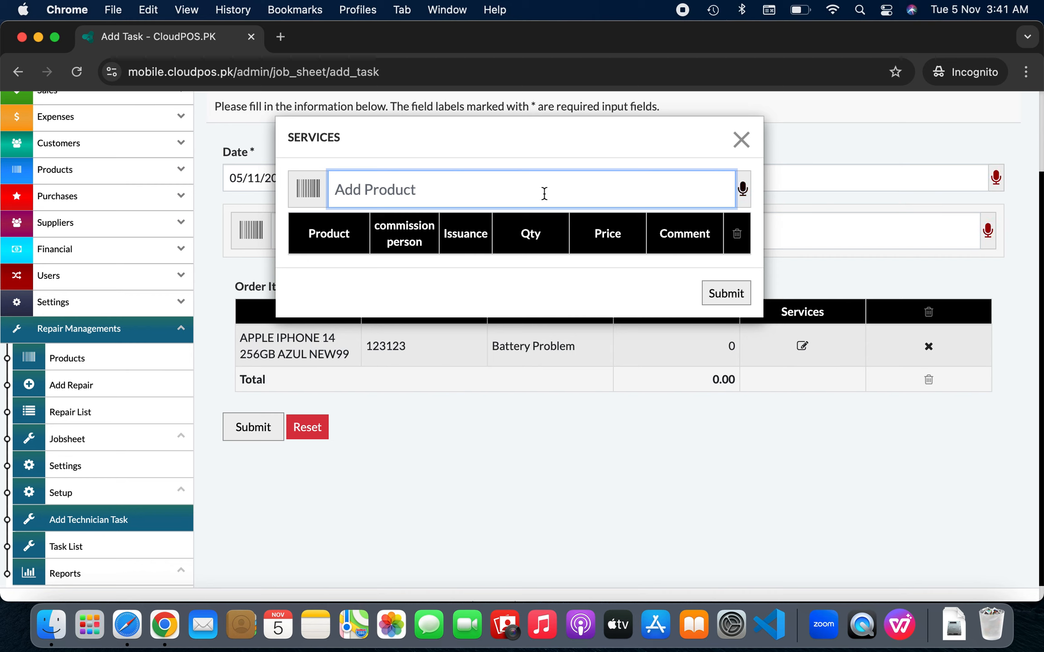
type("ba")
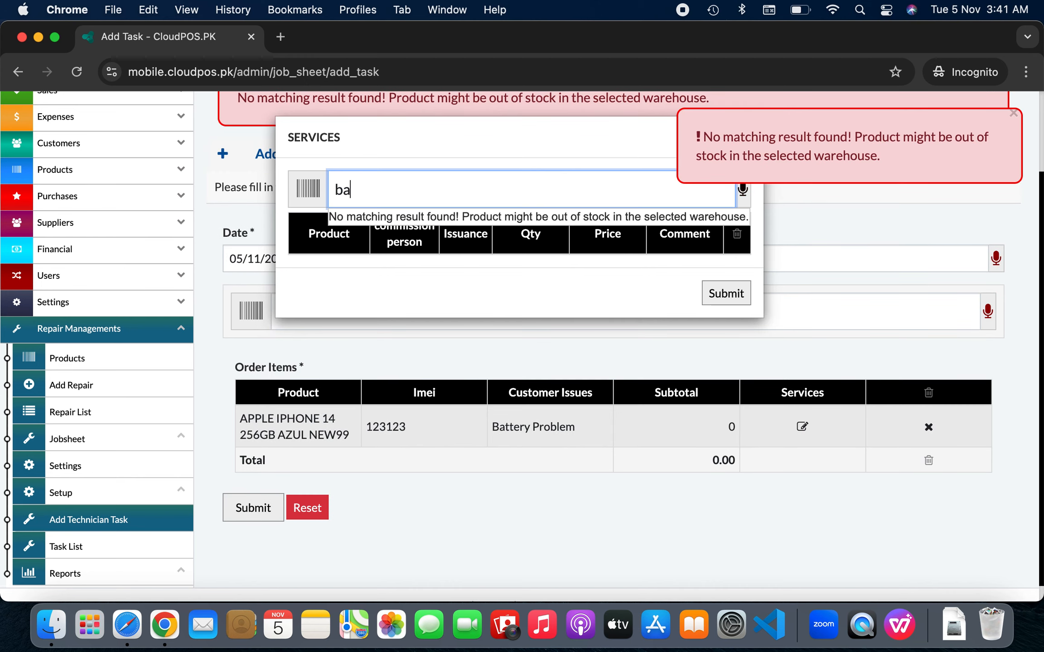
key("BackSpace")
type("a")
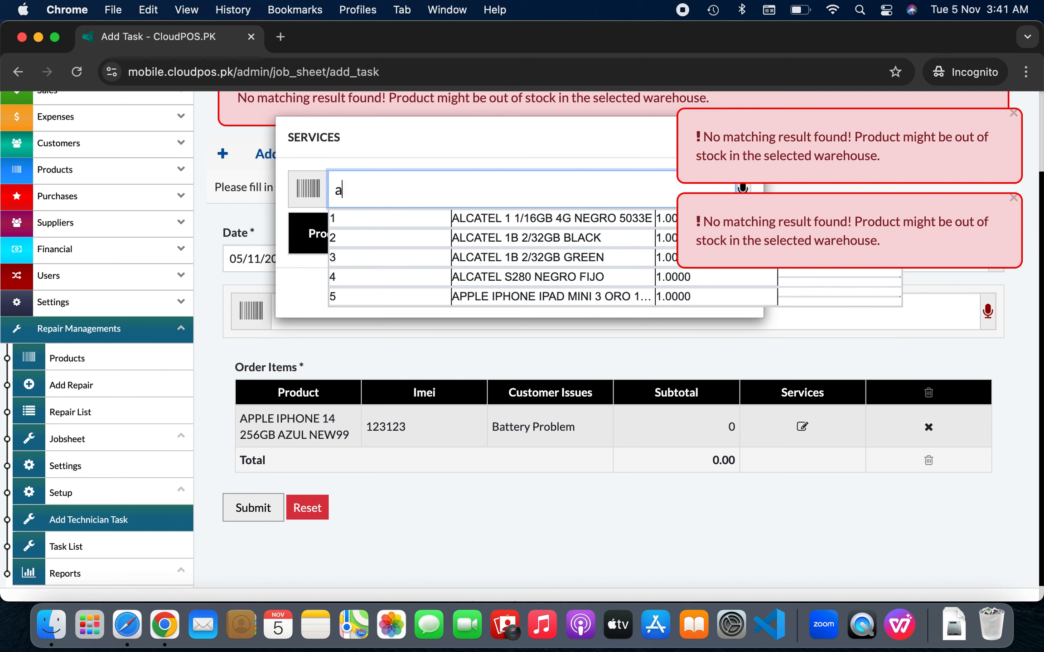
key("Down")
key("Down")
key("Return")
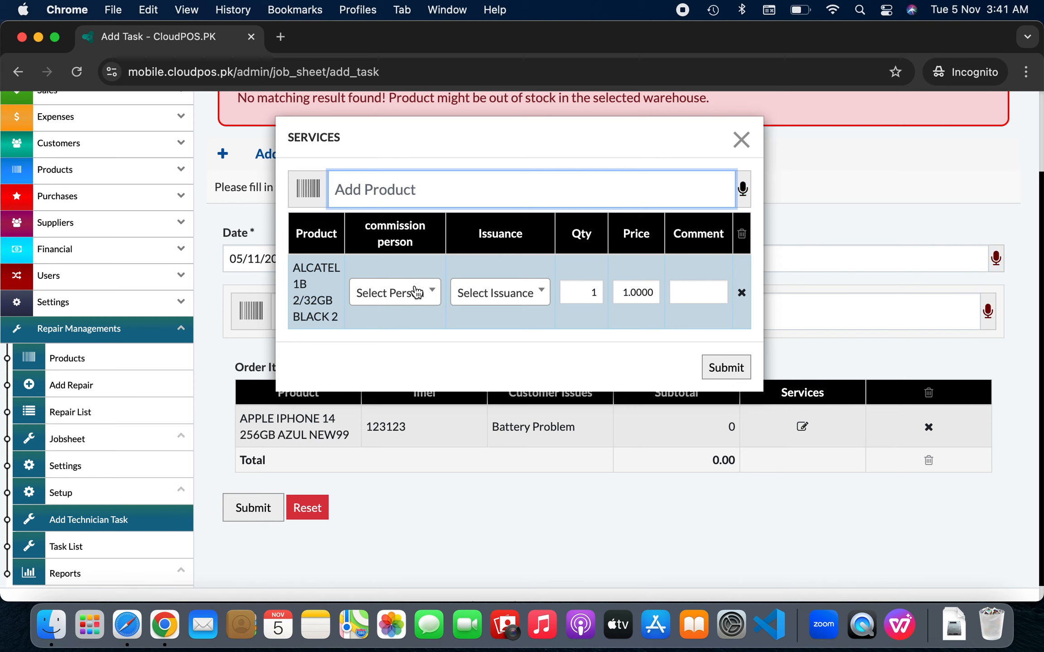
Assign commission person and issuance staff, set price 120 and comment 2323, and save the service
left_click(416, 293)
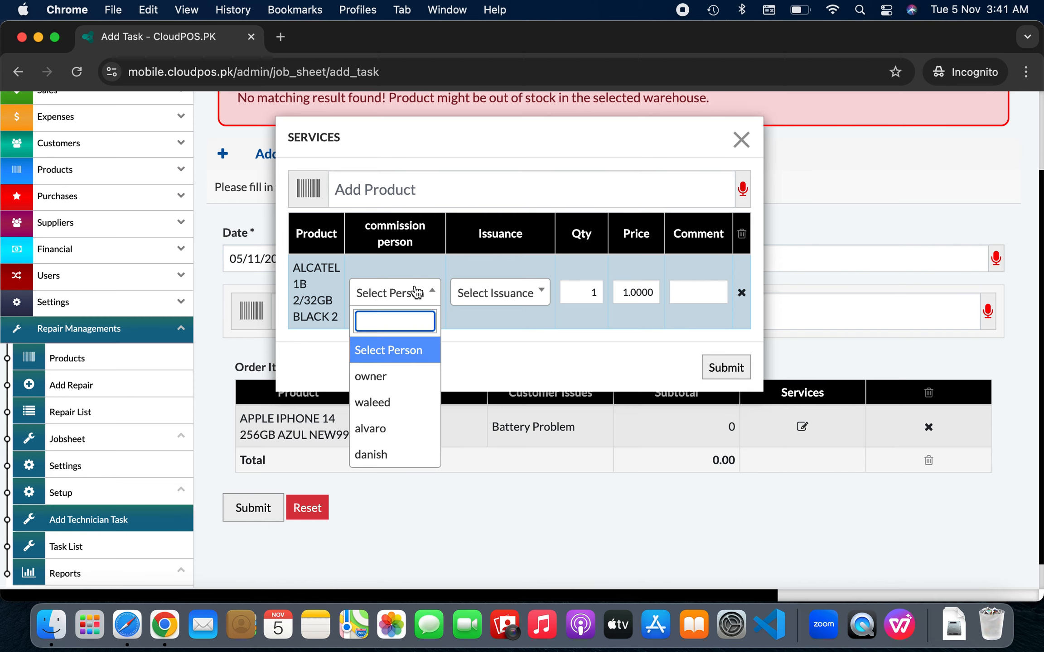
left_click(396, 430)
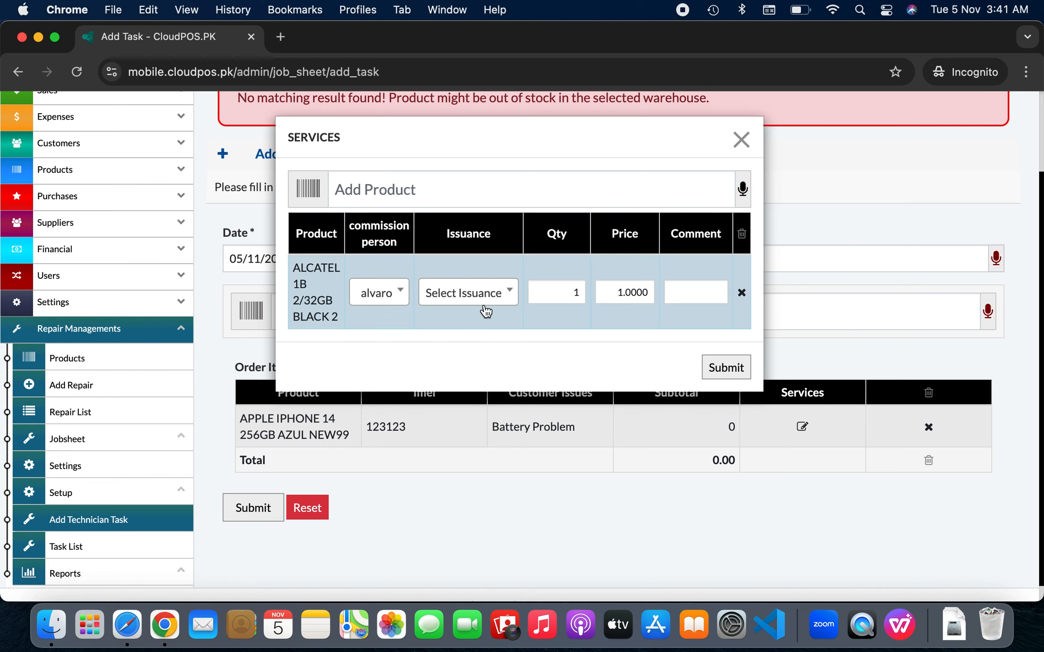
left_click(485, 306)
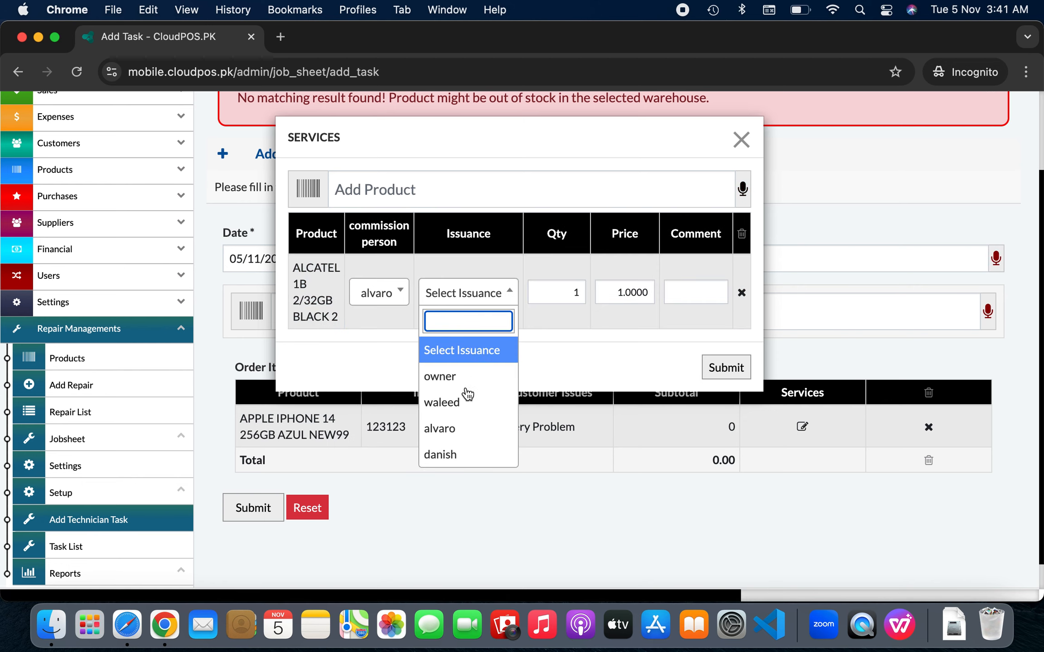
left_click(477, 409)
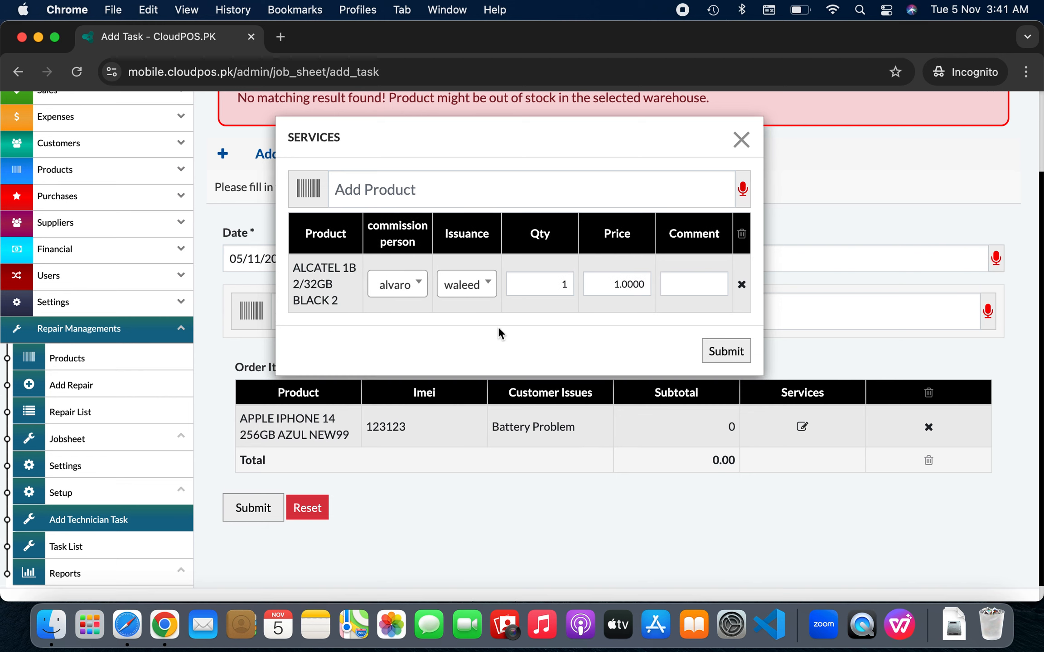
left_click(528, 285)
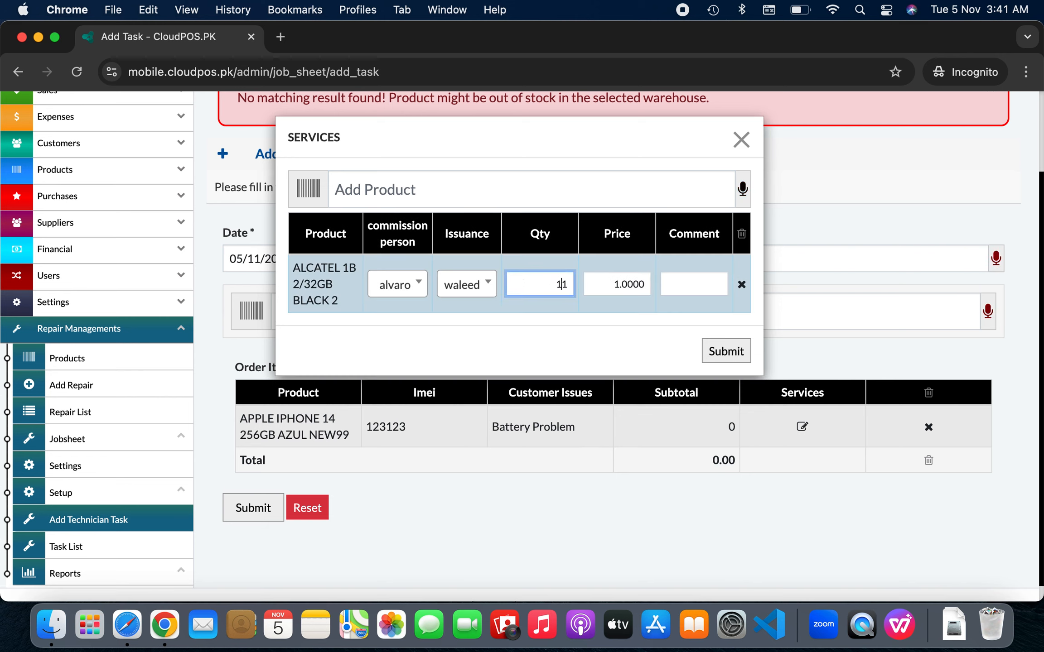
key("Tab")
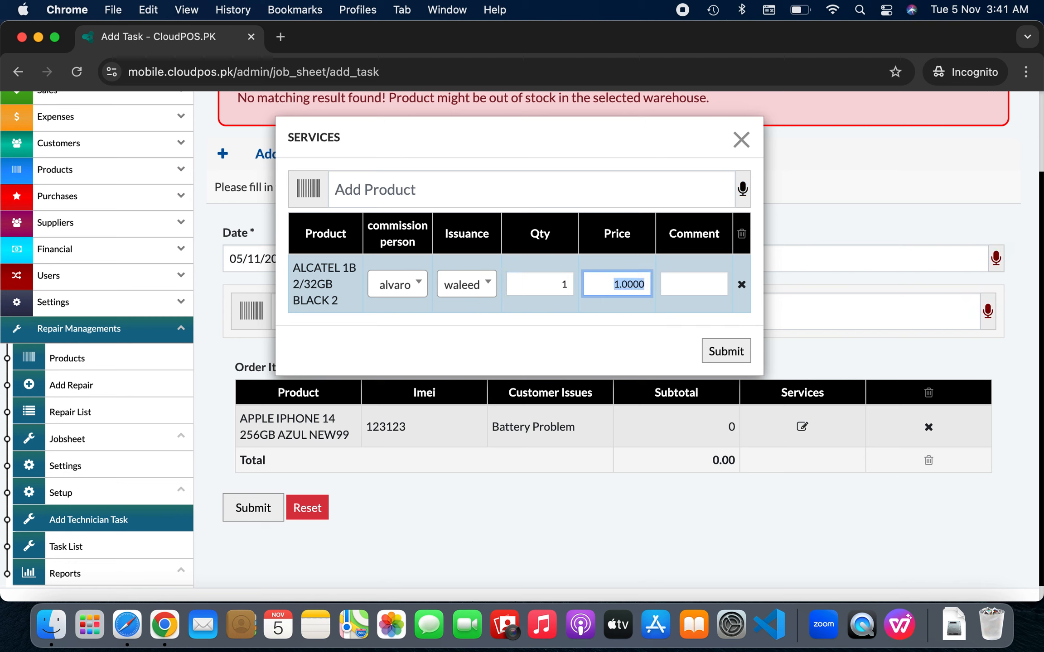
type("120")
left_click(690, 284)
type("2323")
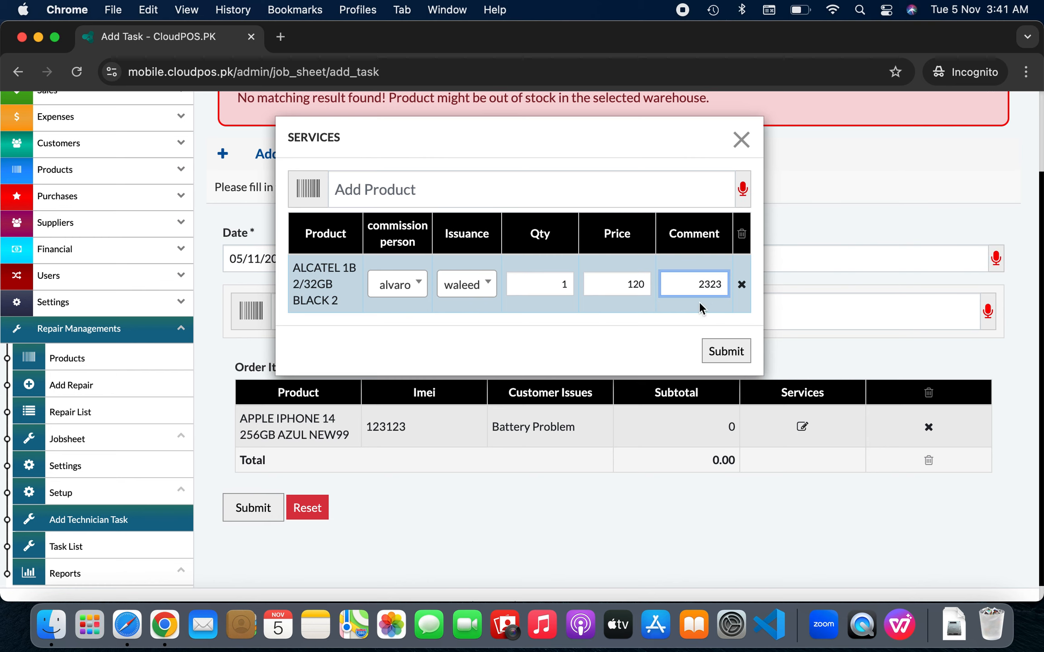
left_click(724, 351)
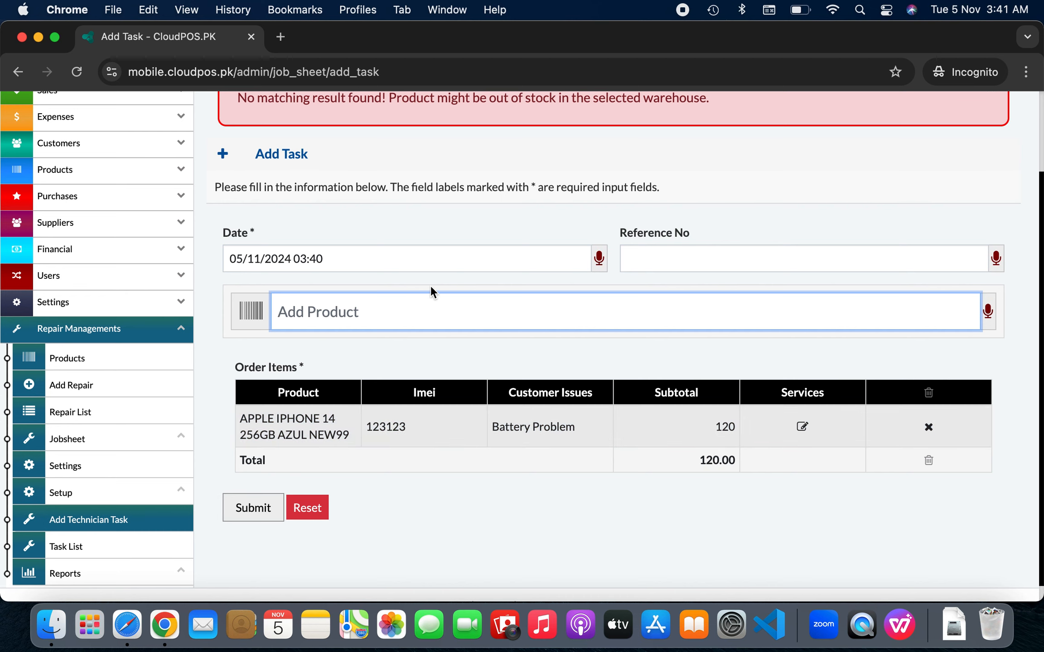
Save the technician task with a total of 120.00
scroll(431, 285, "down", 1)
scroll(430, 285, "up", 2)
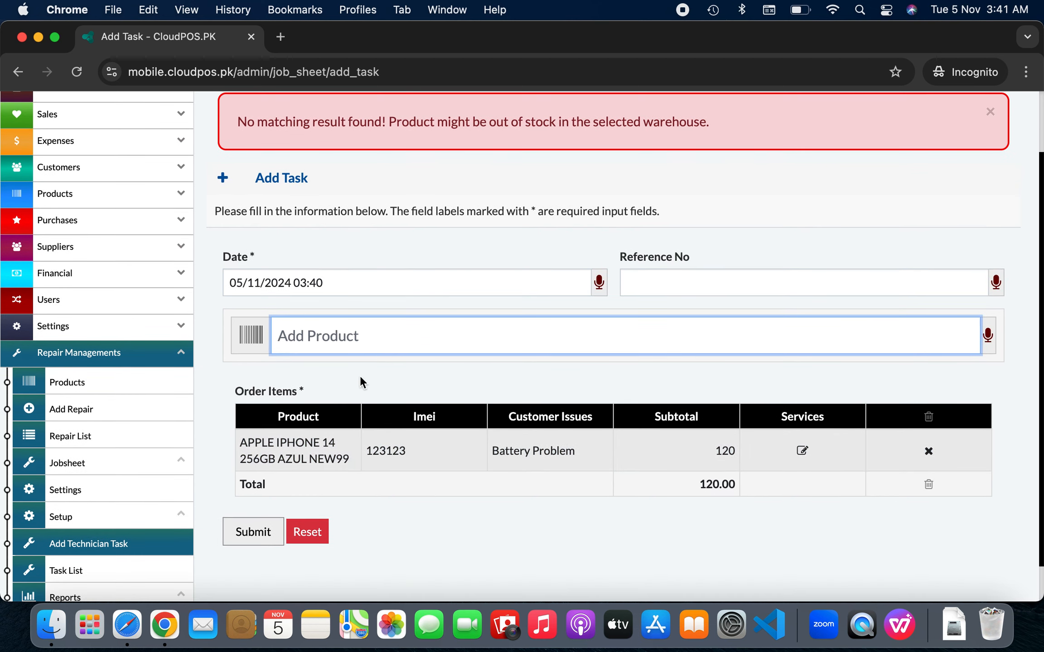
left_click(255, 532)
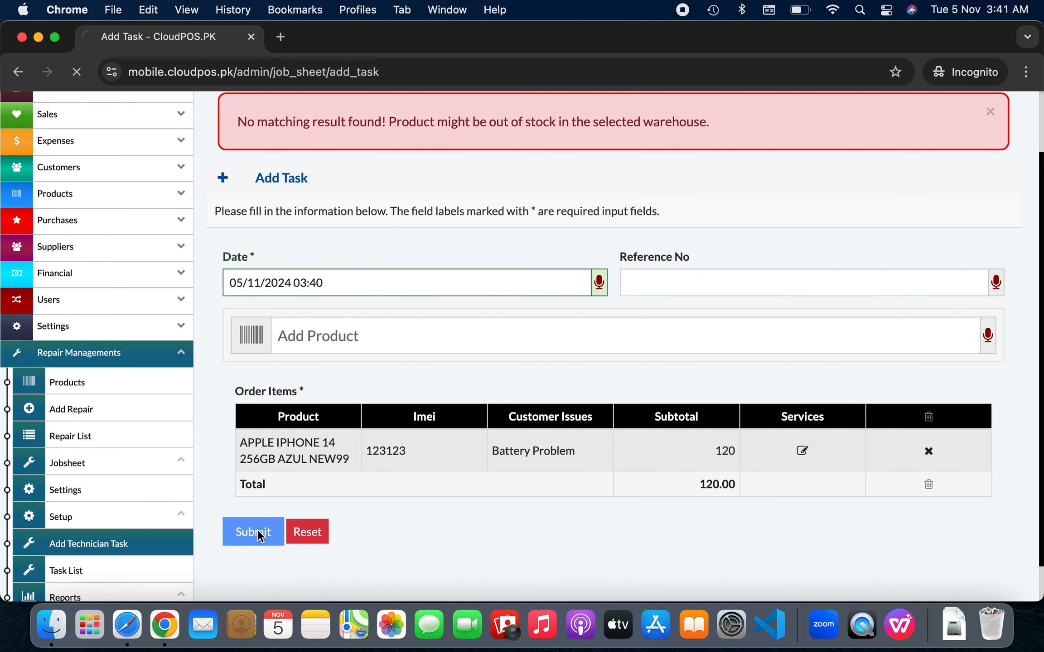
From the Job Sheet List, view the Task List of job sheet JOb2024/0004
scroll(620, 308, "down", 3)
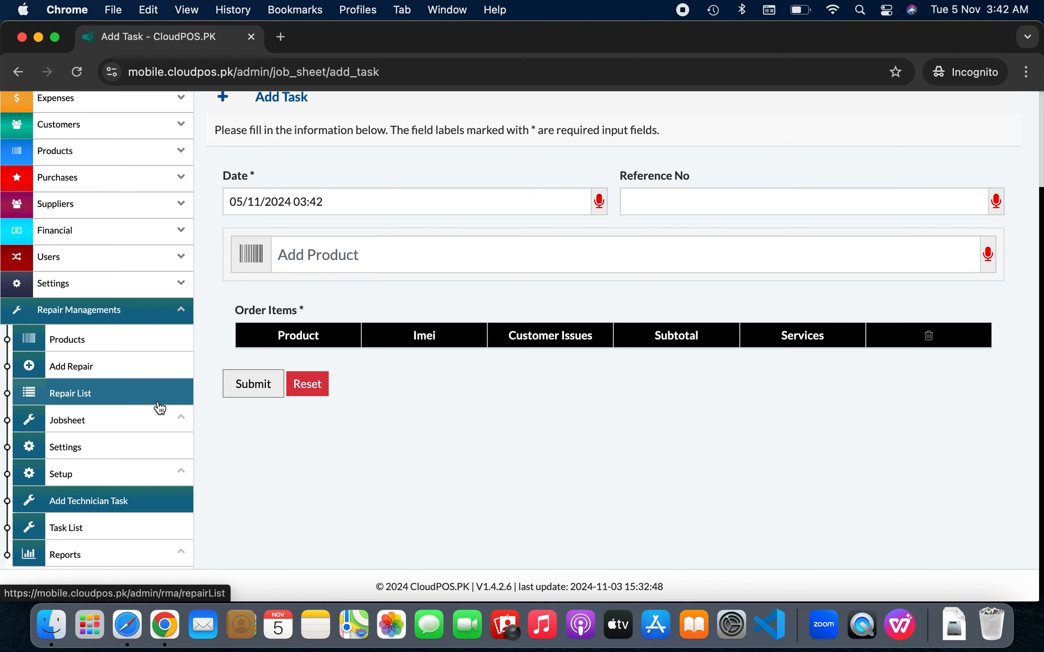
left_click(162, 426)
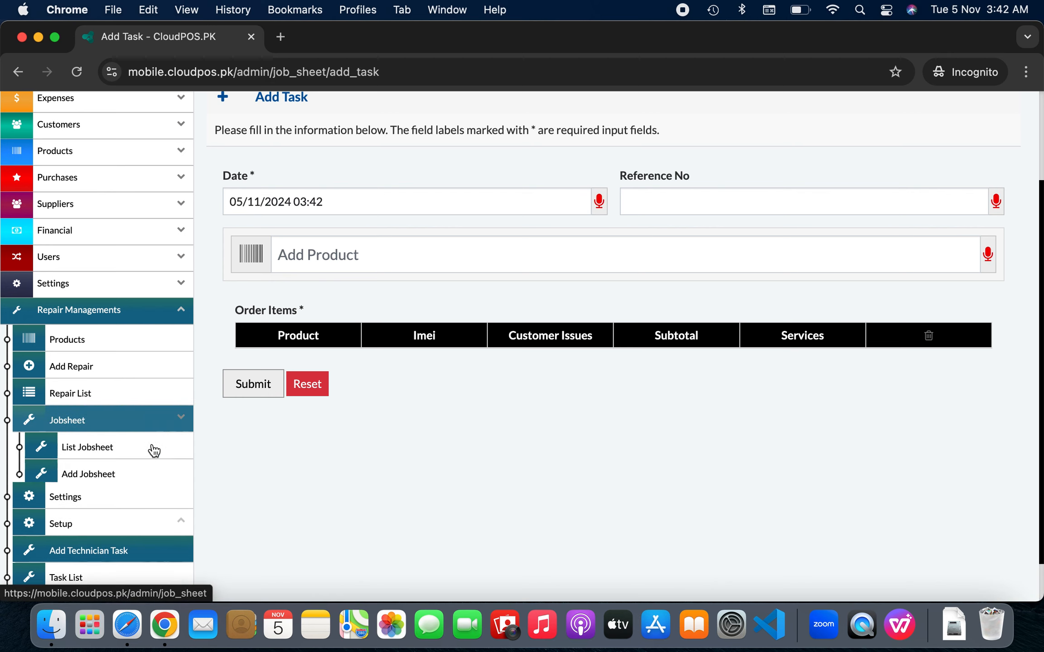
left_click(154, 450)
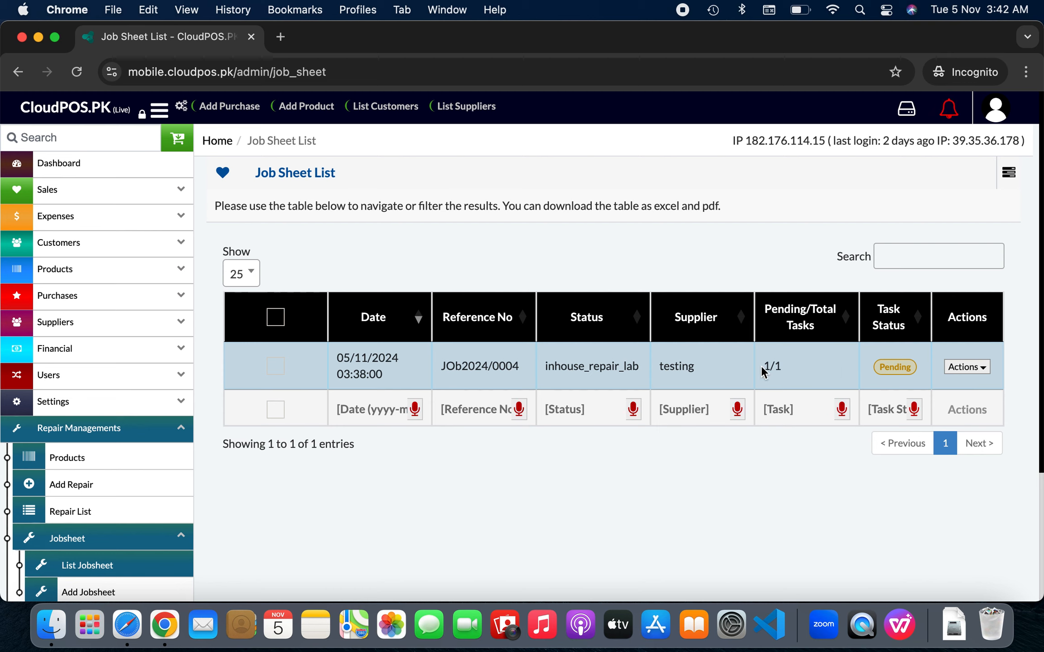
left_click_drag(763, 372, 788, 370)
left_click(950, 371)
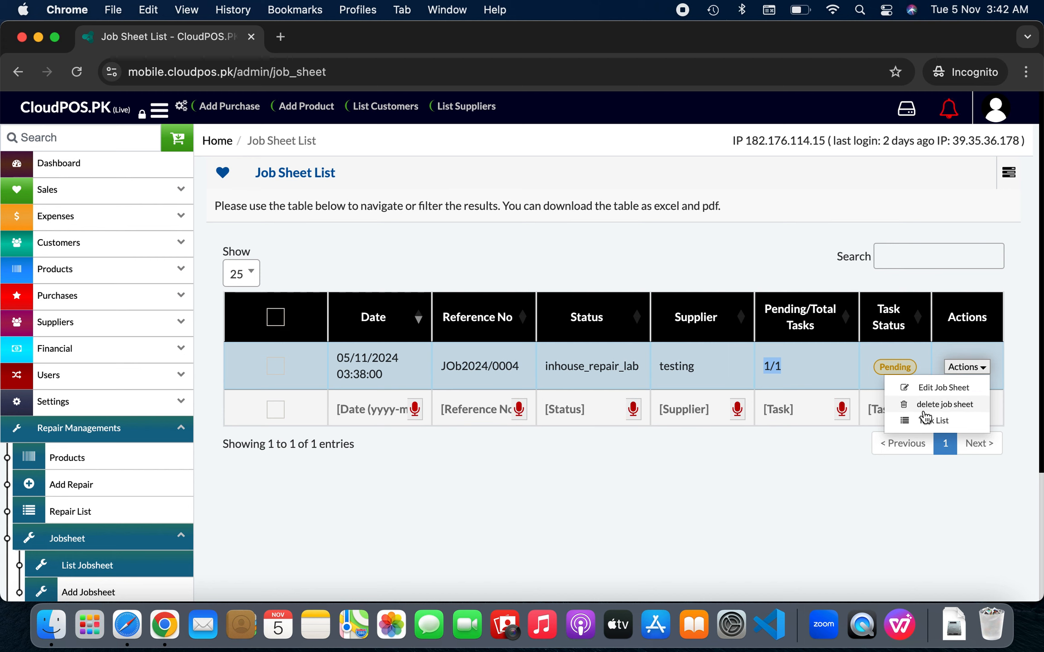
scroll(410, 460, "down", 3)
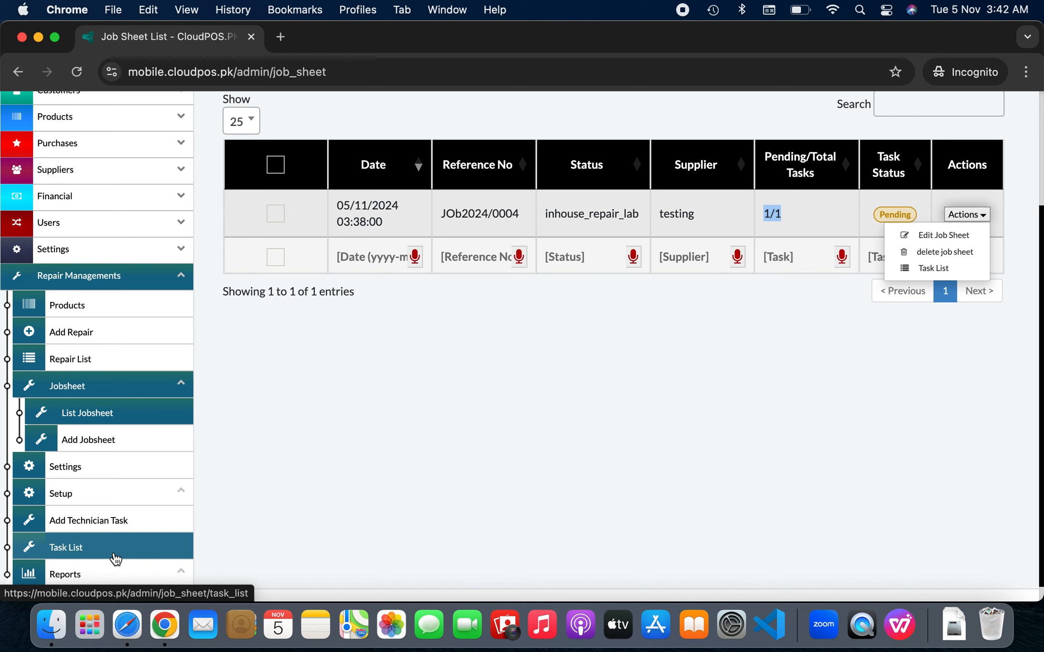
left_click(536, 371)
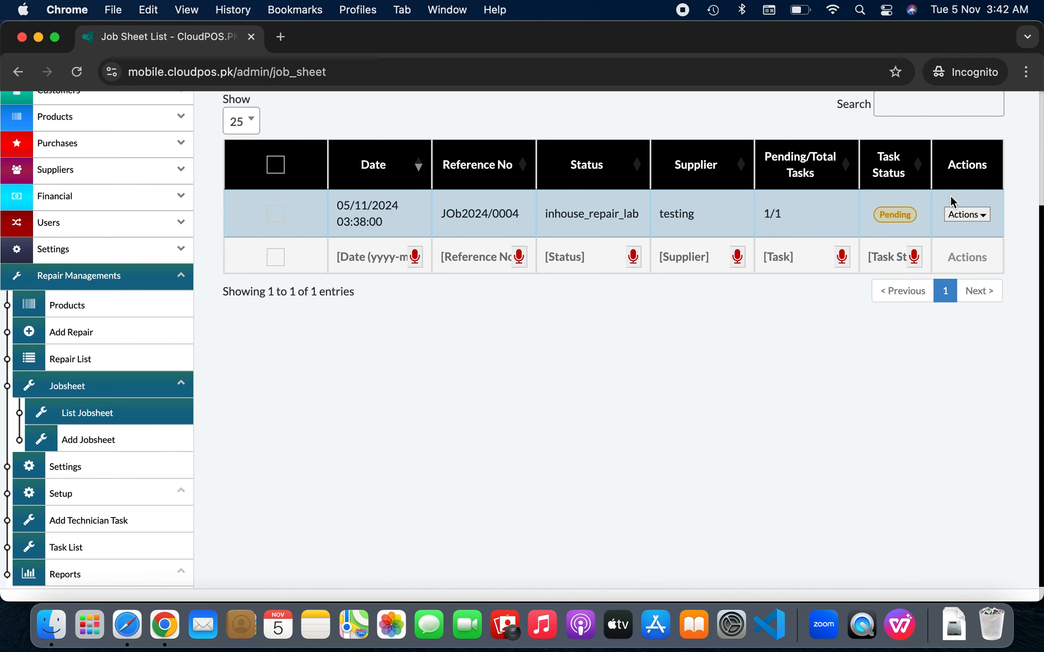
left_click(965, 216)
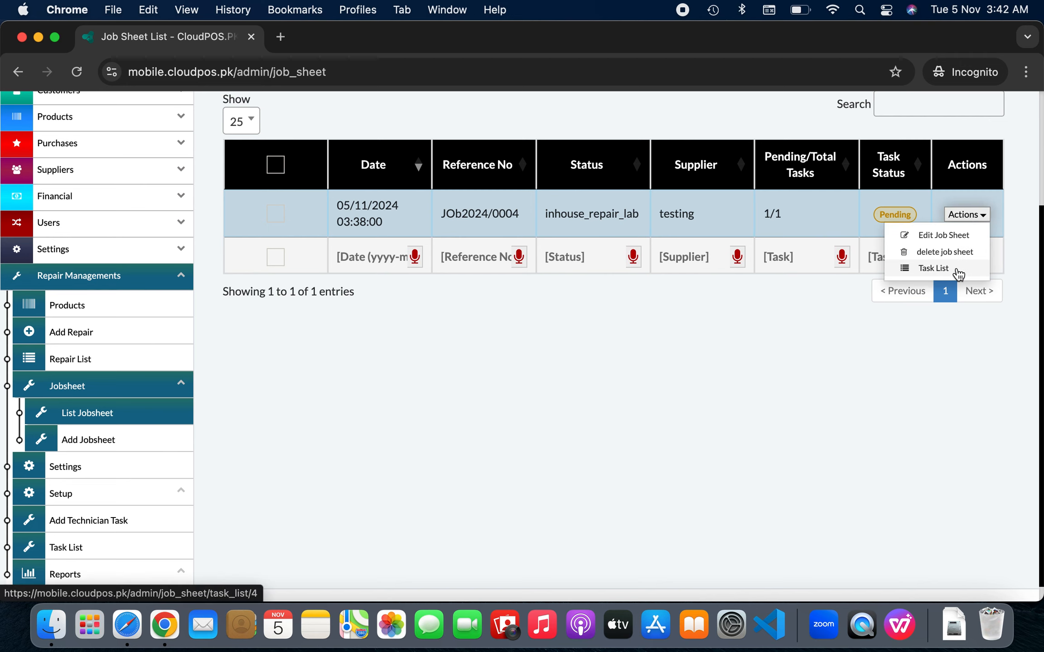
left_click(933, 268)
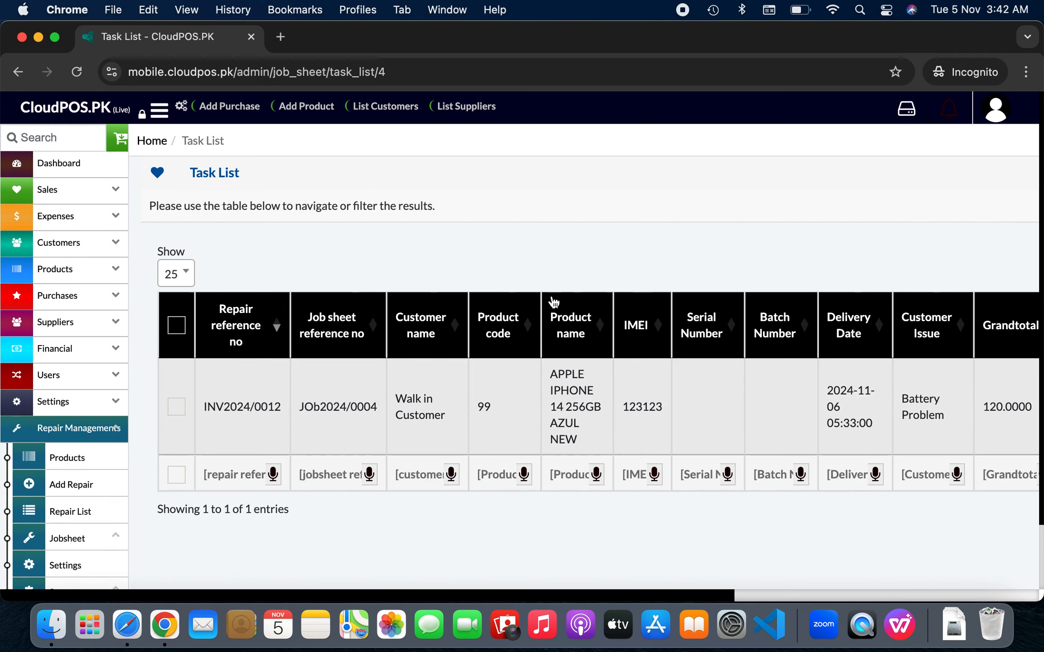
Show the Actions menu for the completed, Un Approved iPhone 14 task with grandtotal 120
scroll(641, 428, "right", 10)
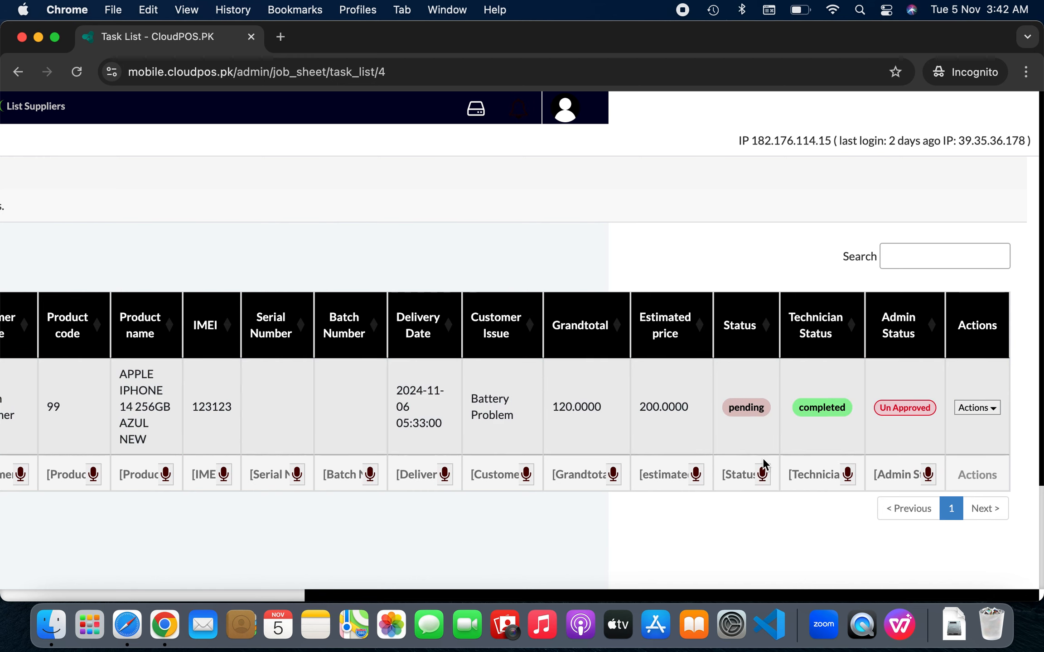
scroll(622, 493, "left", 7)
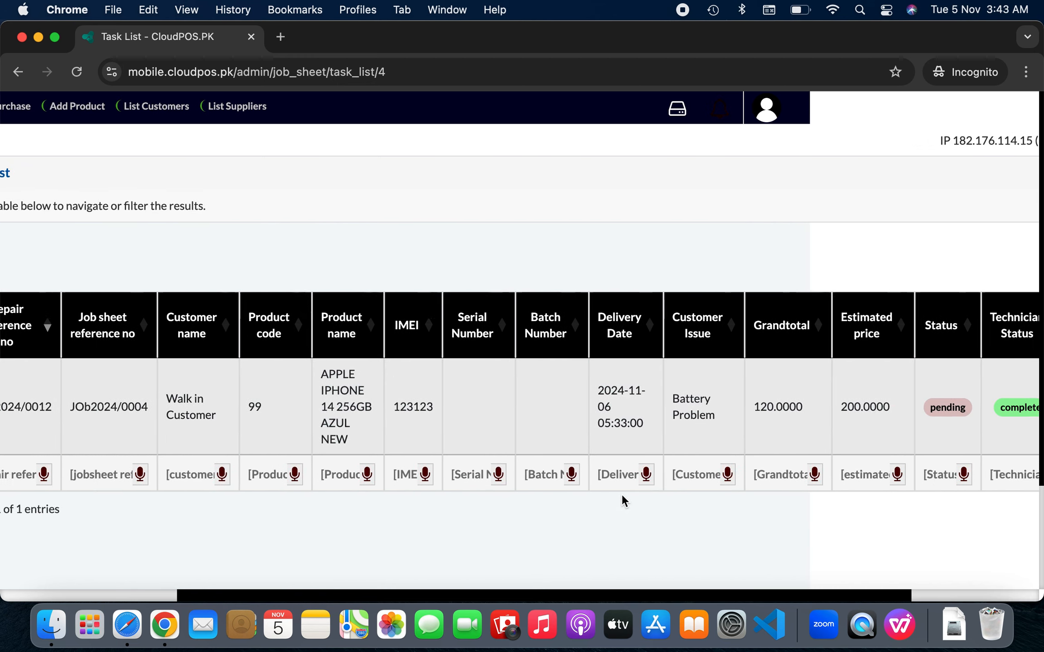
scroll(621, 493, "right", 10)
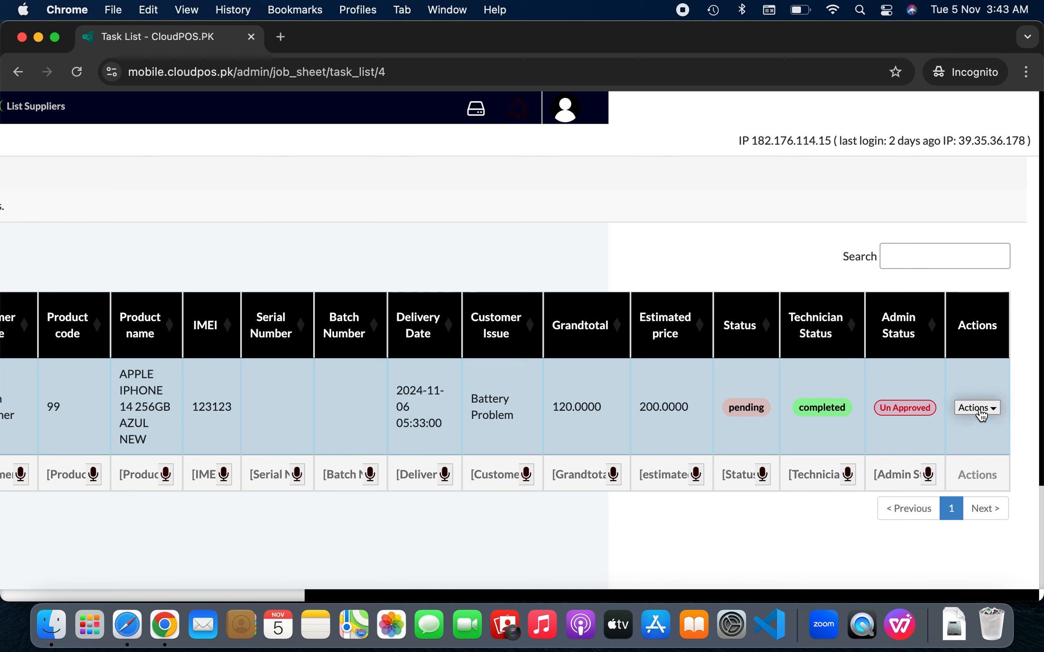
left_click(997, 410)
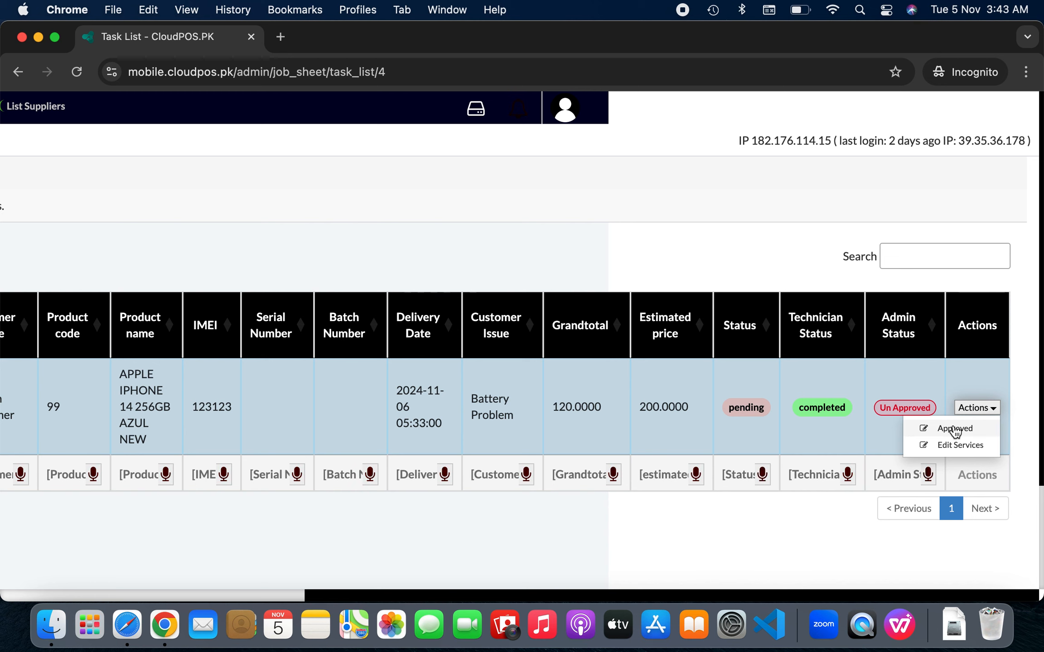
Set the repair task to Completed and Not Solved with the note 'due to motherboad', and save
left_click(957, 448)
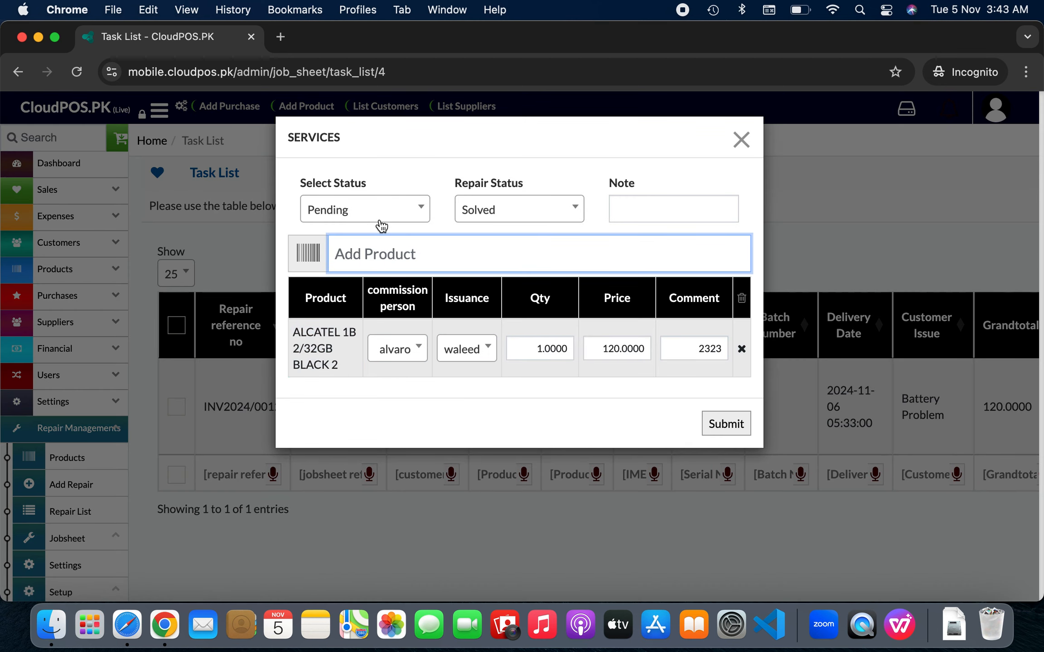
left_click(363, 217)
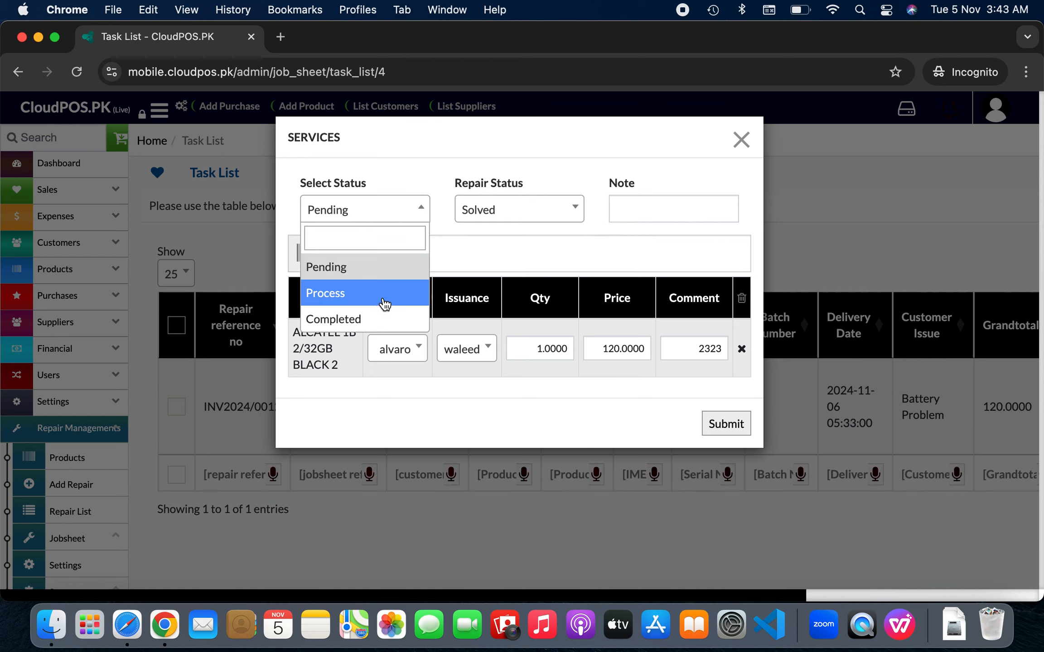
left_click(382, 321)
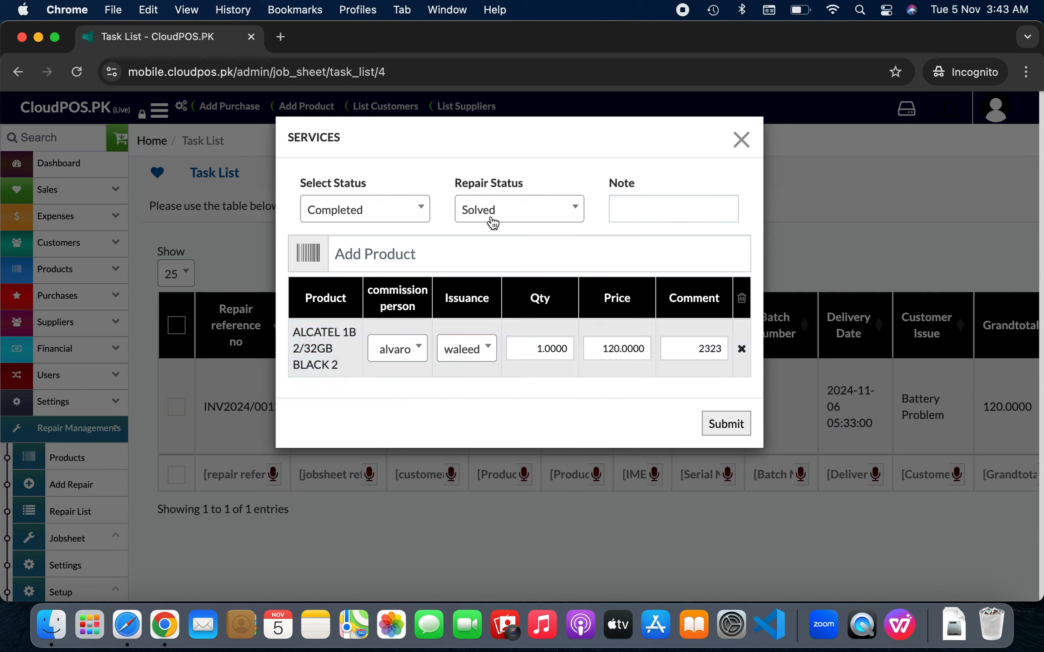
left_click(526, 213)
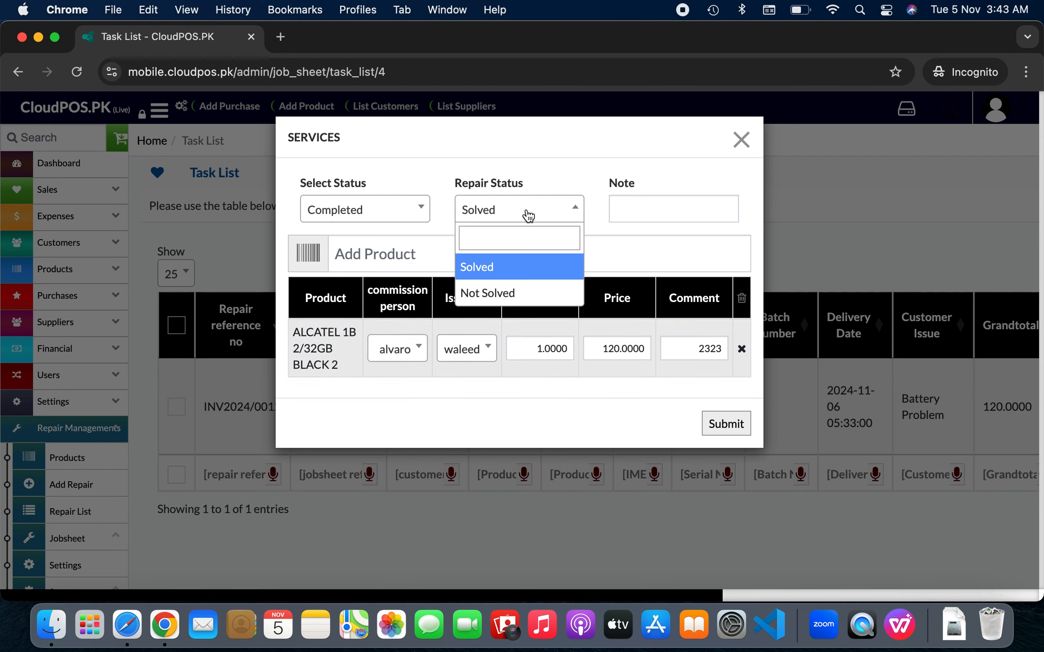
left_click(530, 296)
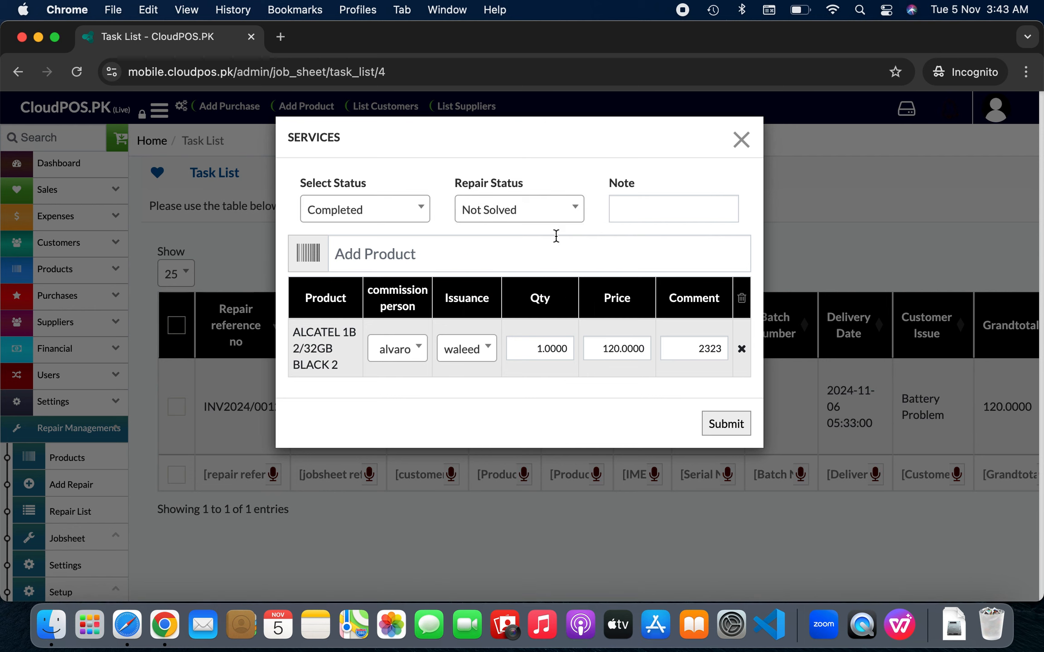
left_click(618, 210)
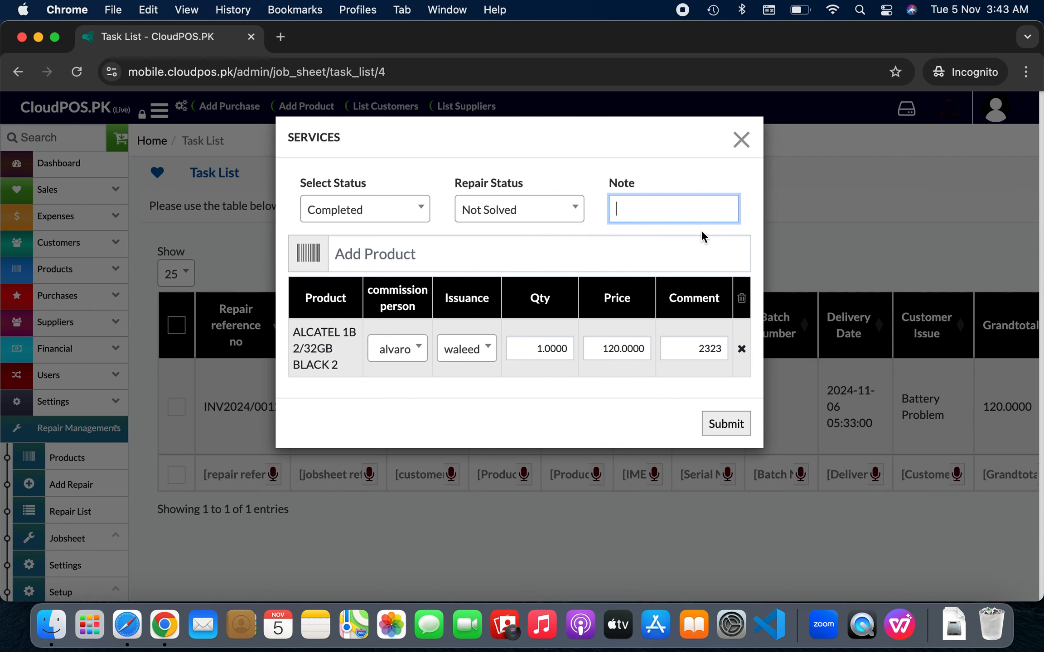
type("due to motherboad")
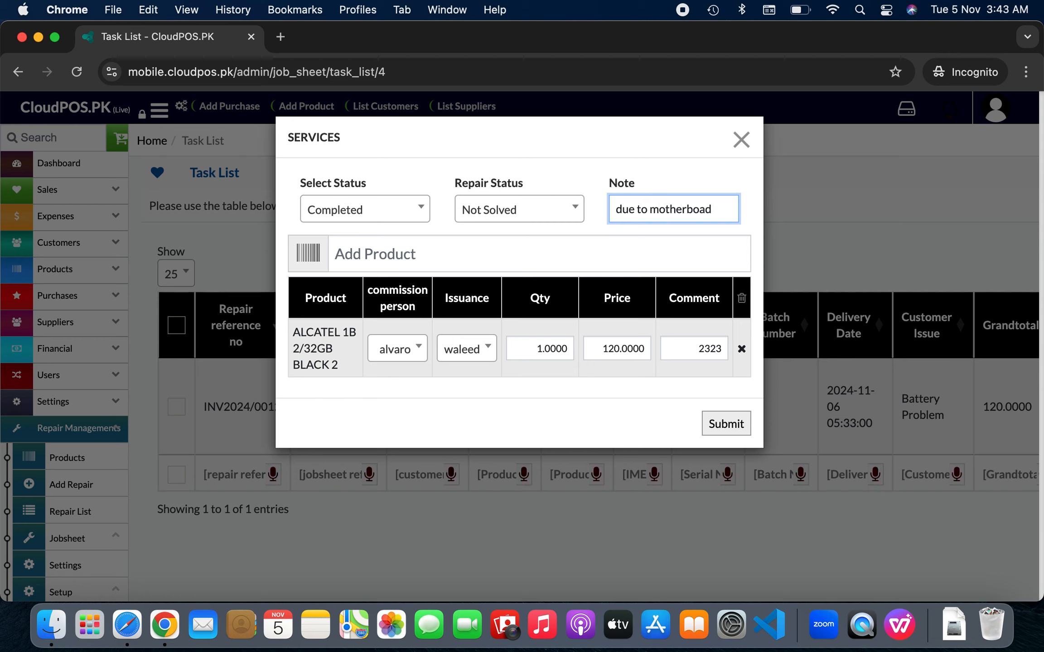
left_click(712, 423)
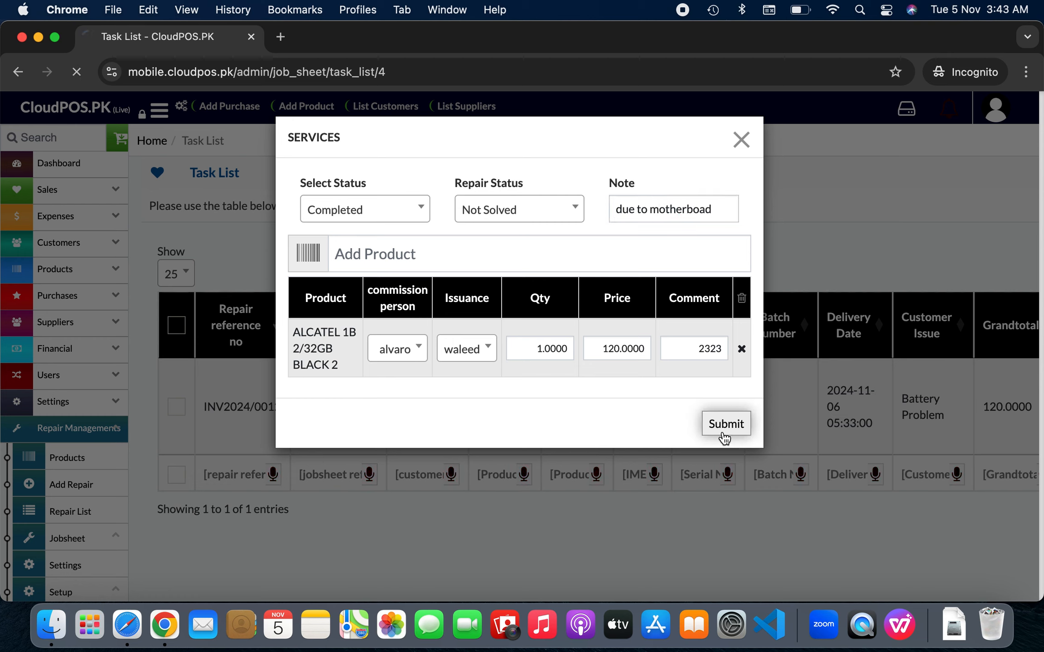
Approve the INV2024/0012 repair task
scroll(782, 443, "right", 10)
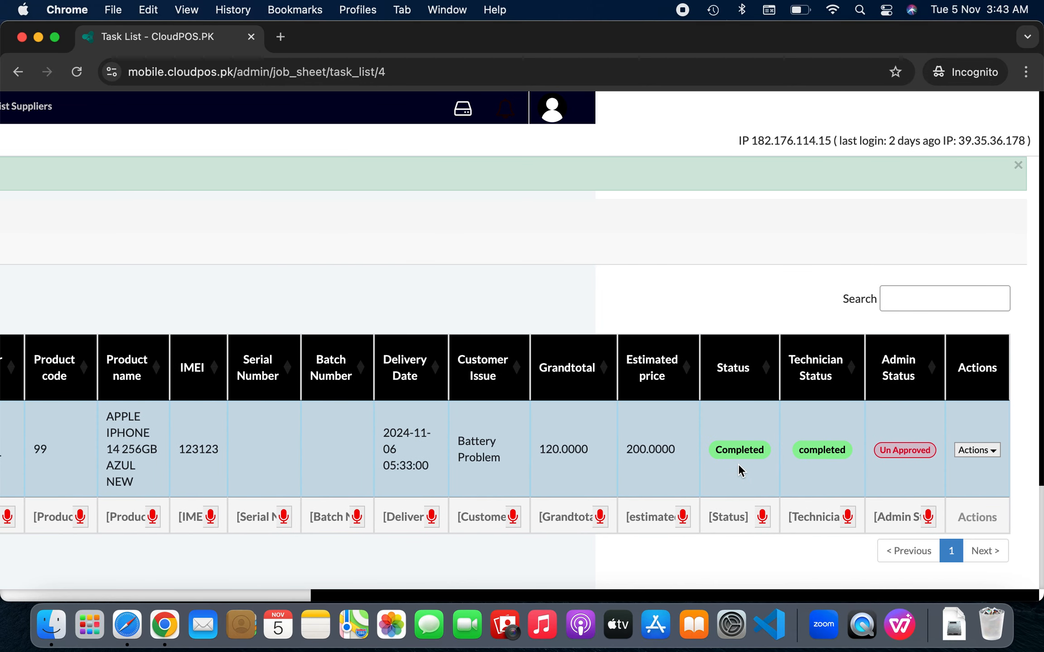
left_click(969, 453)
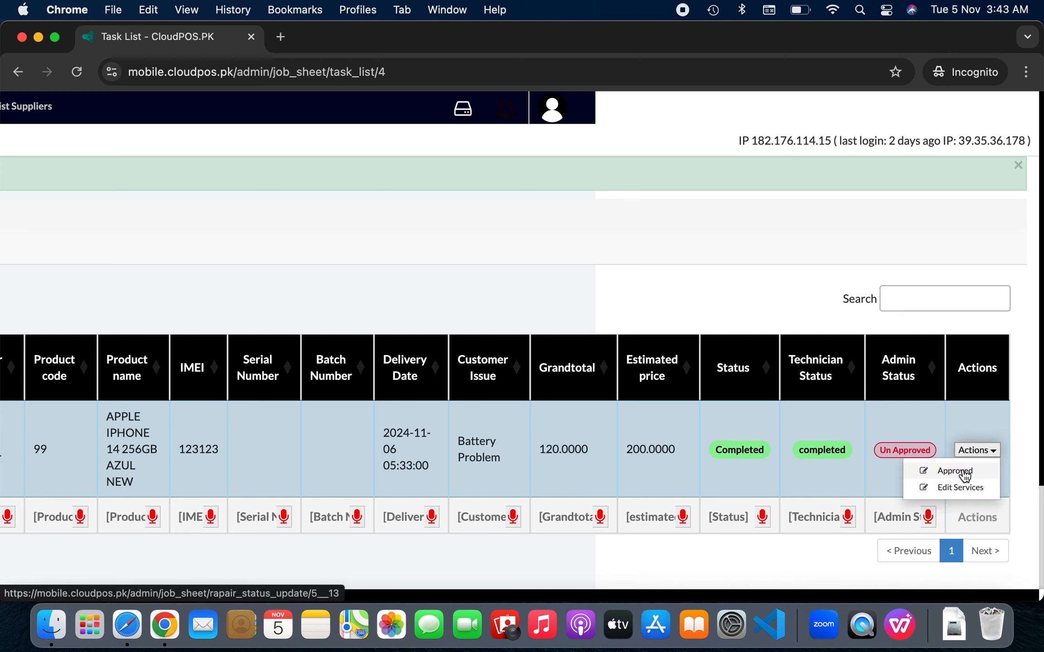
left_click(966, 476)
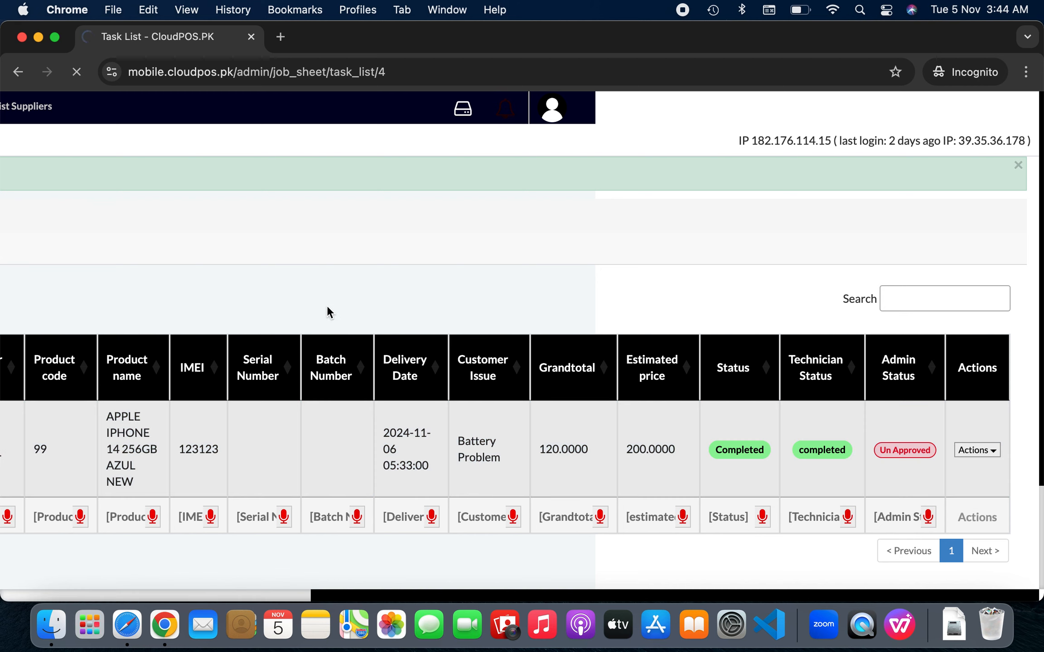
scroll(384, 357, "down", 2)
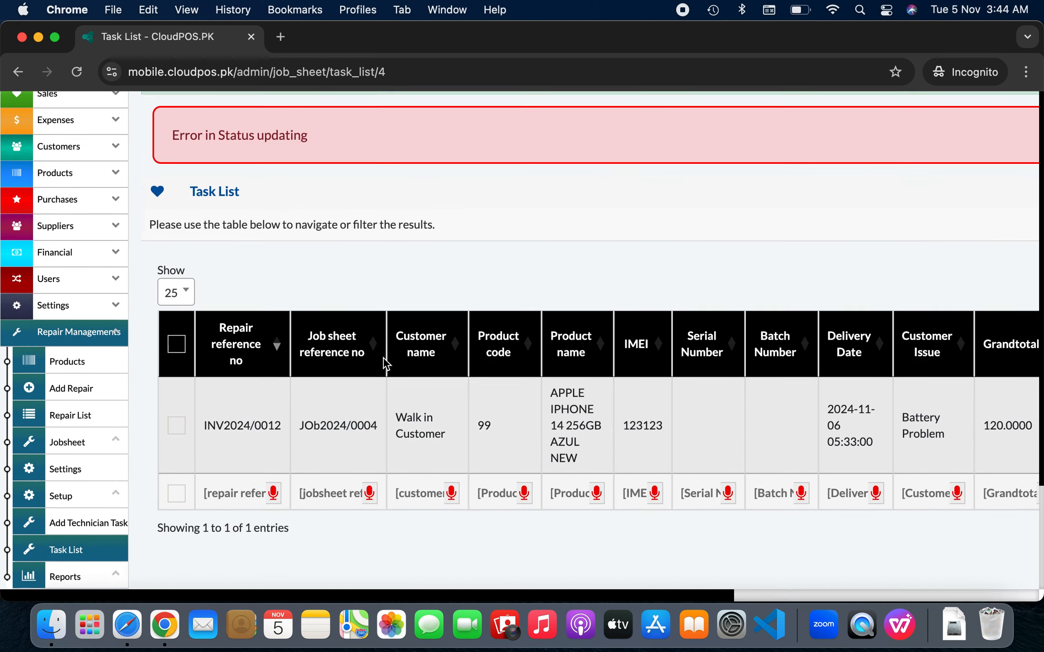
scroll(383, 363, "down", 1)
scroll(384, 363, "right", 10)
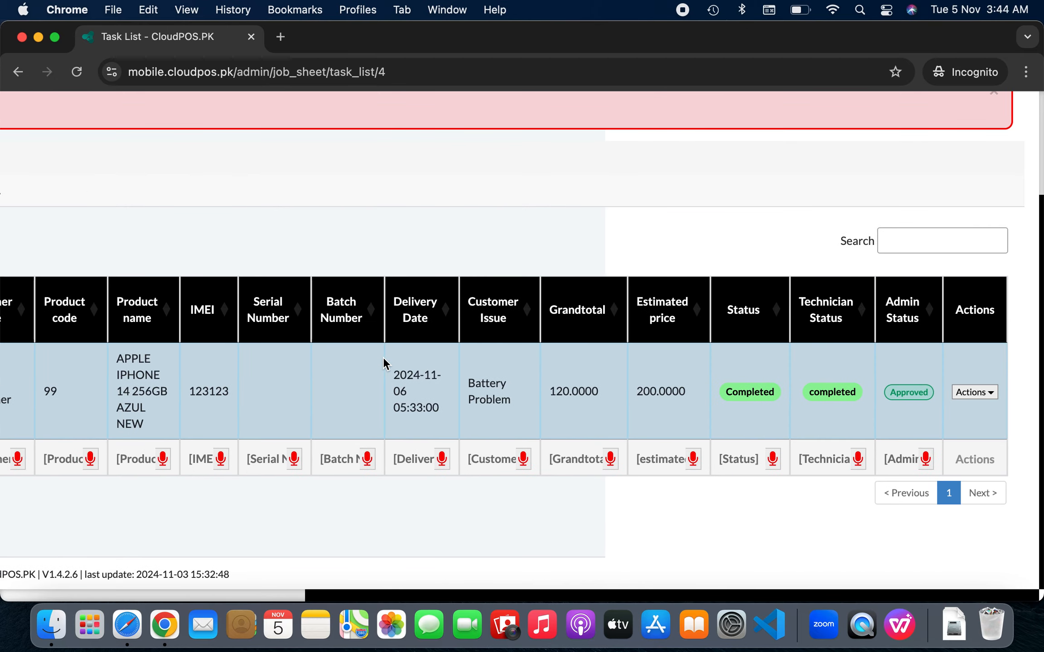
scroll(254, 389, "left", 10)
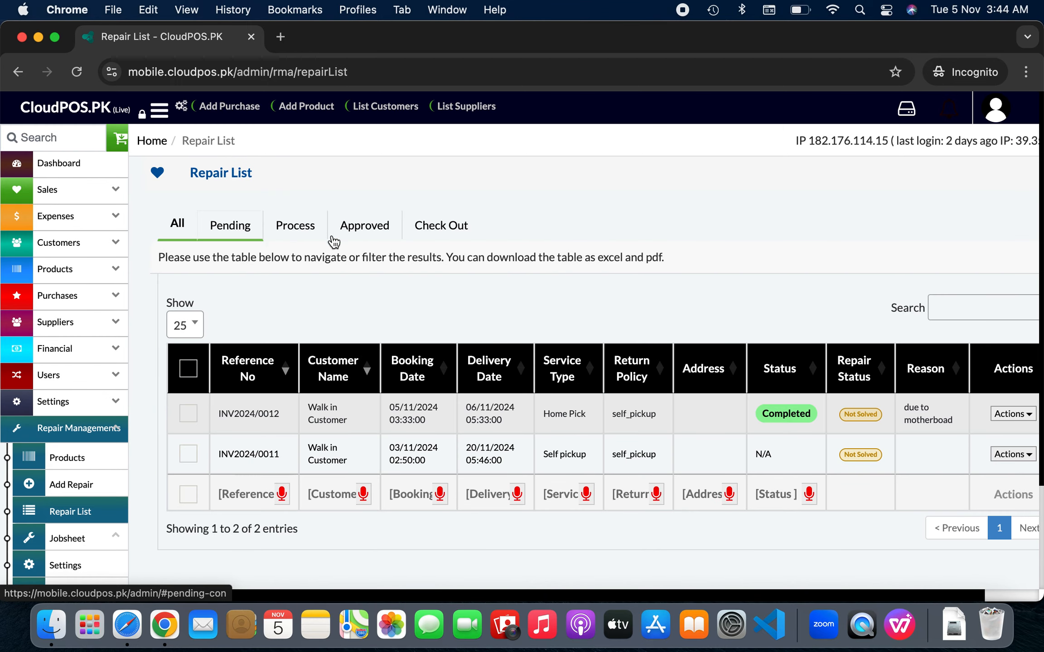
Compare the Approved and In Process repair tabs, then show all repairs
left_click(367, 235)
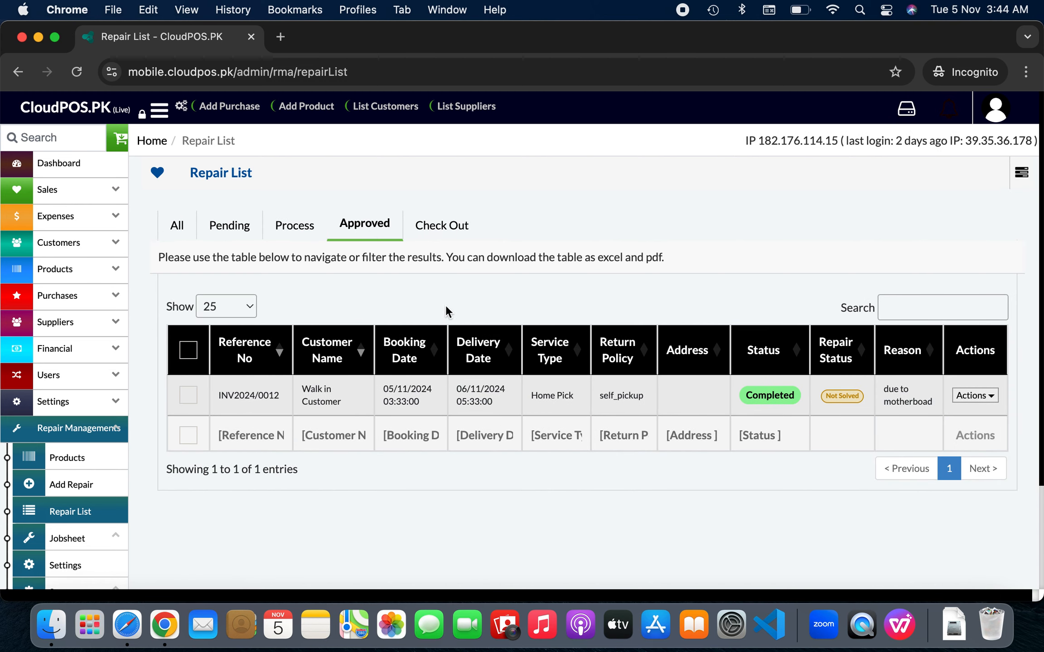
left_click(306, 240)
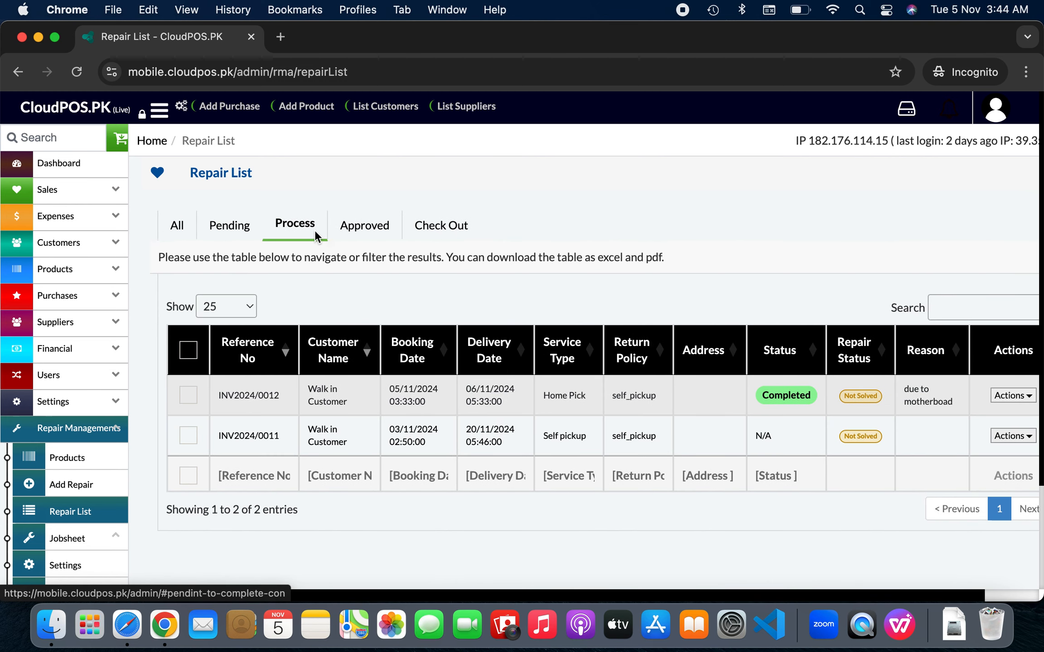
left_click(364, 232)
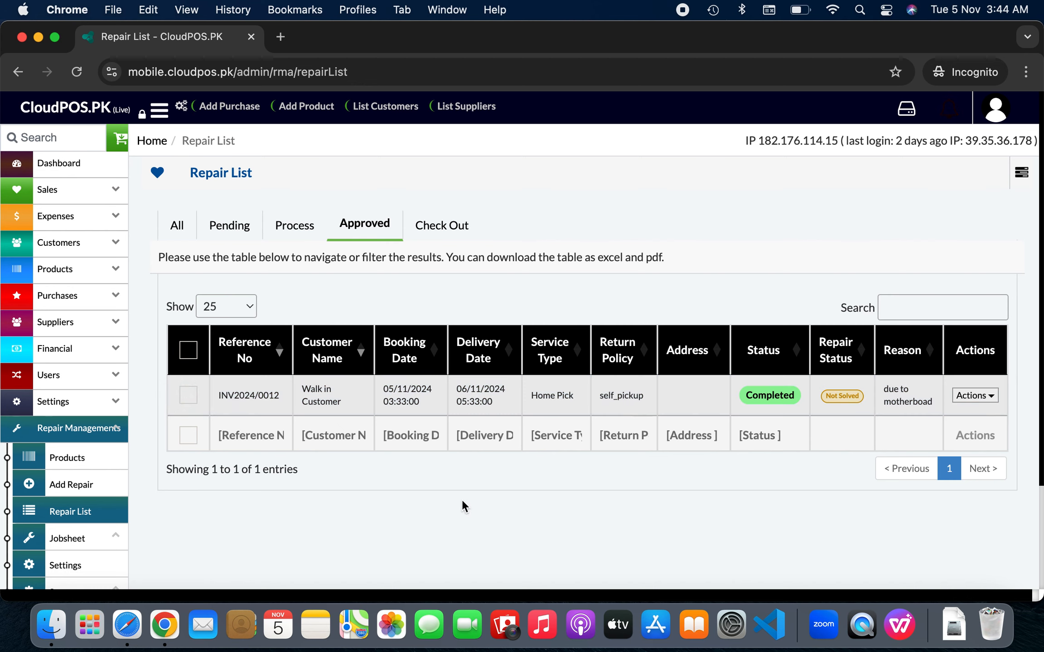
scroll(333, 431, "down", 3)
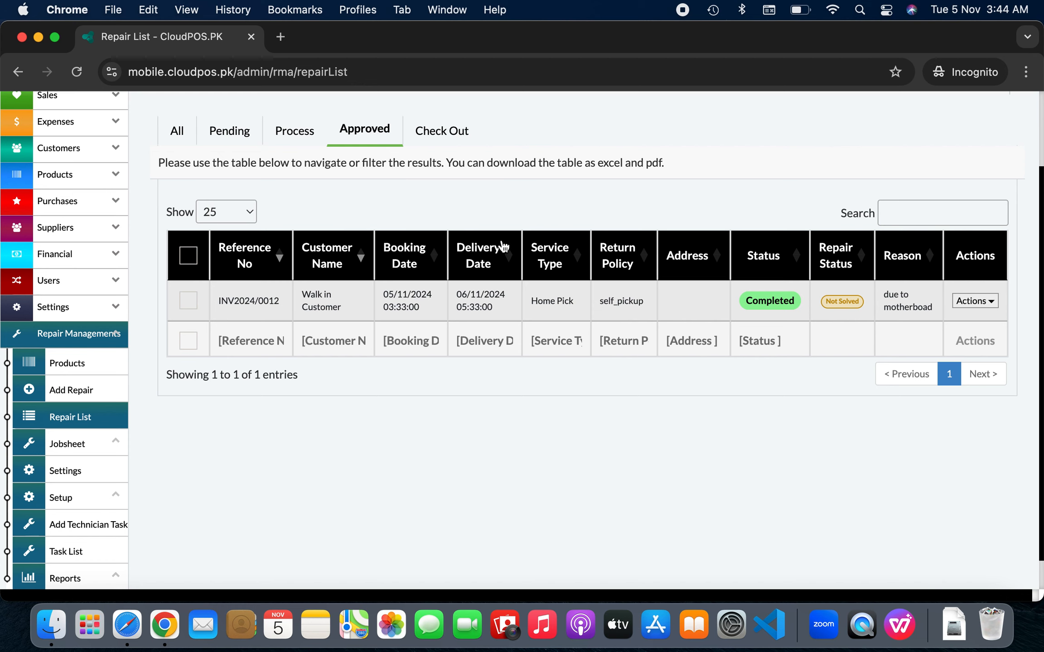
left_click(182, 132)
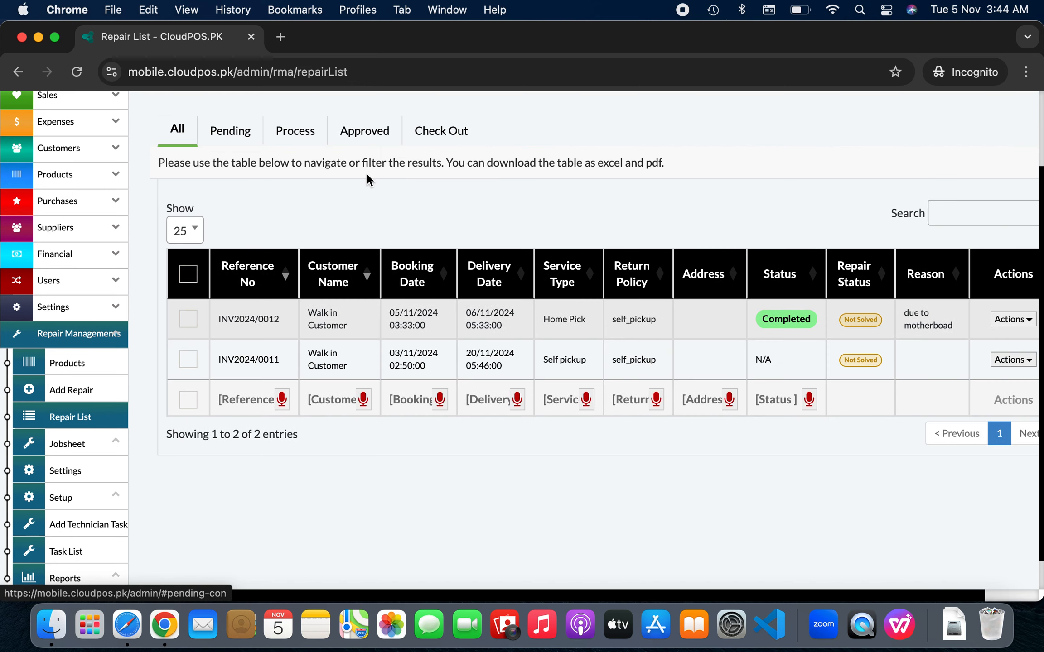
Search the repair list for 0012 and filter it to Approved repairs
left_click(978, 218)
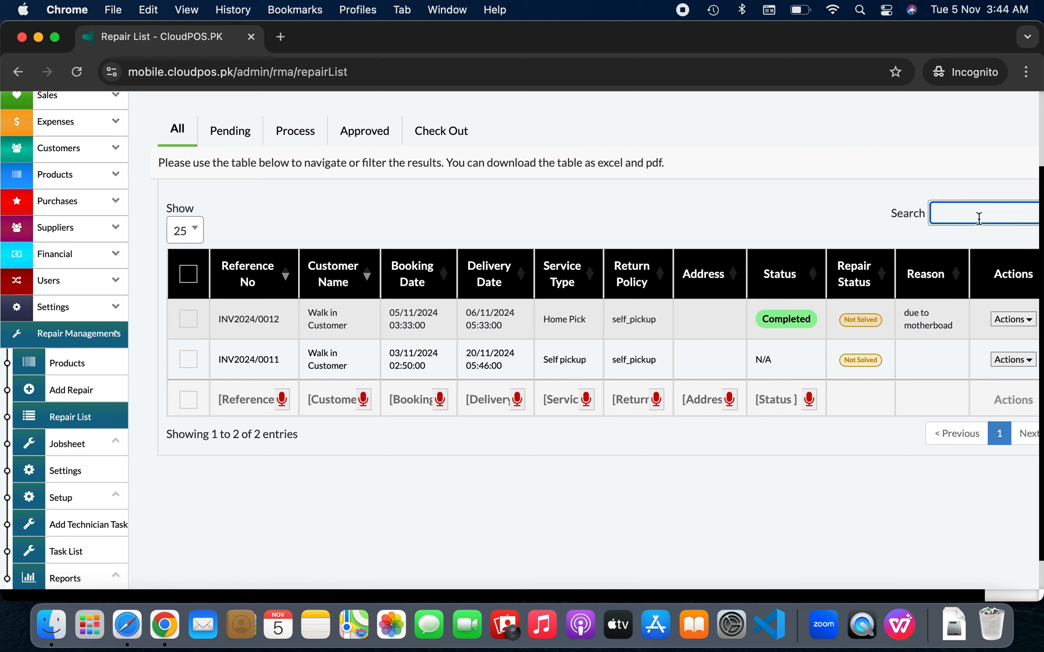
type("0012")
scroll(867, 338, "right", 3)
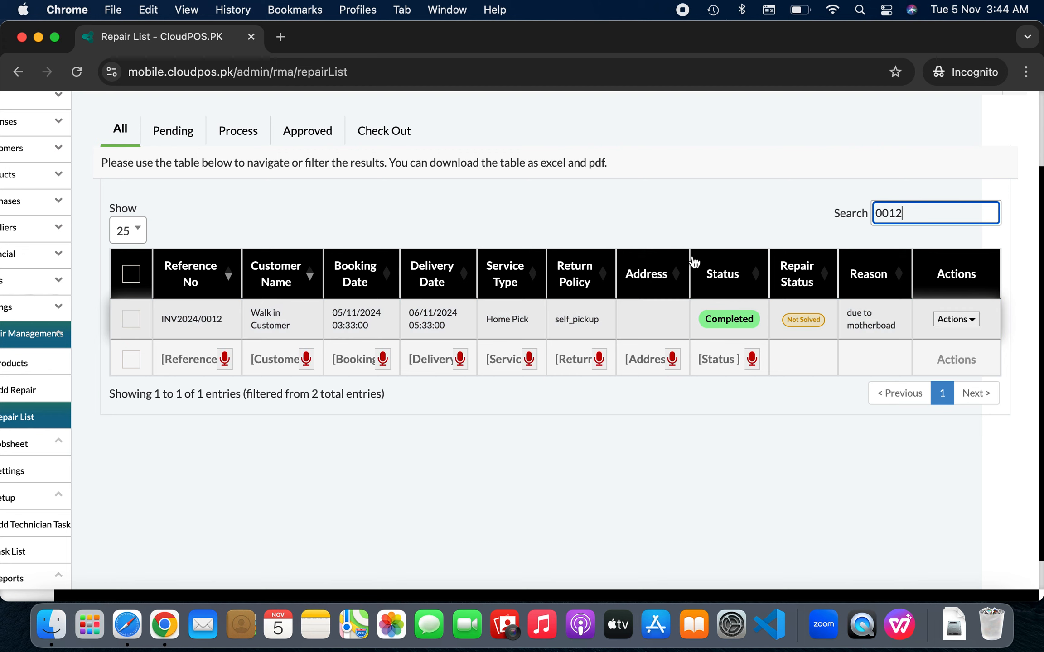
scroll(246, 305, "left", 3)
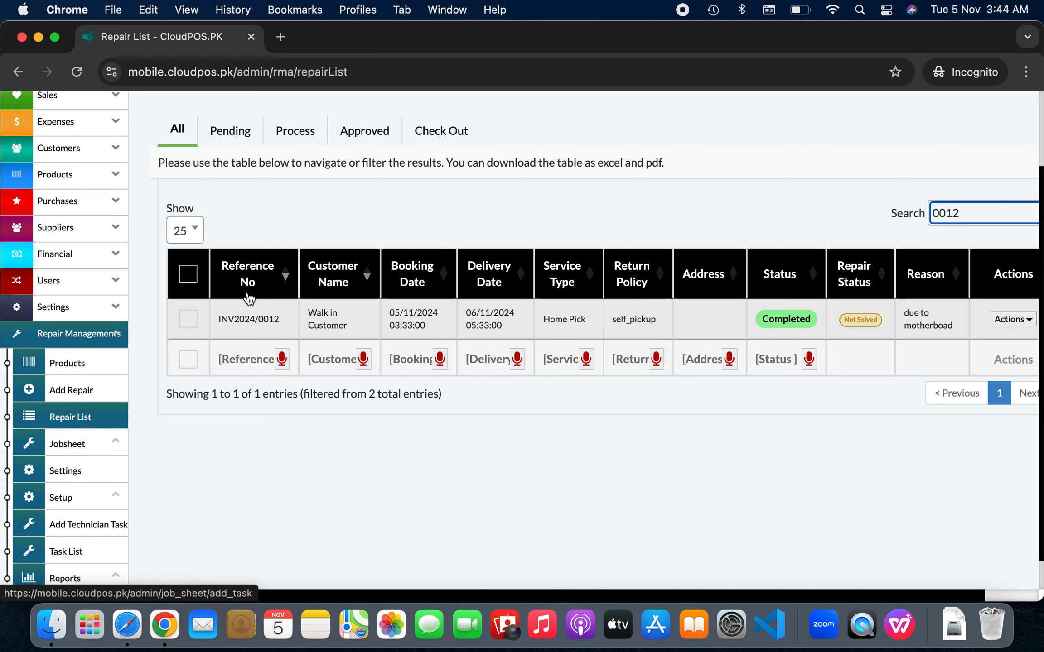
left_click(367, 132)
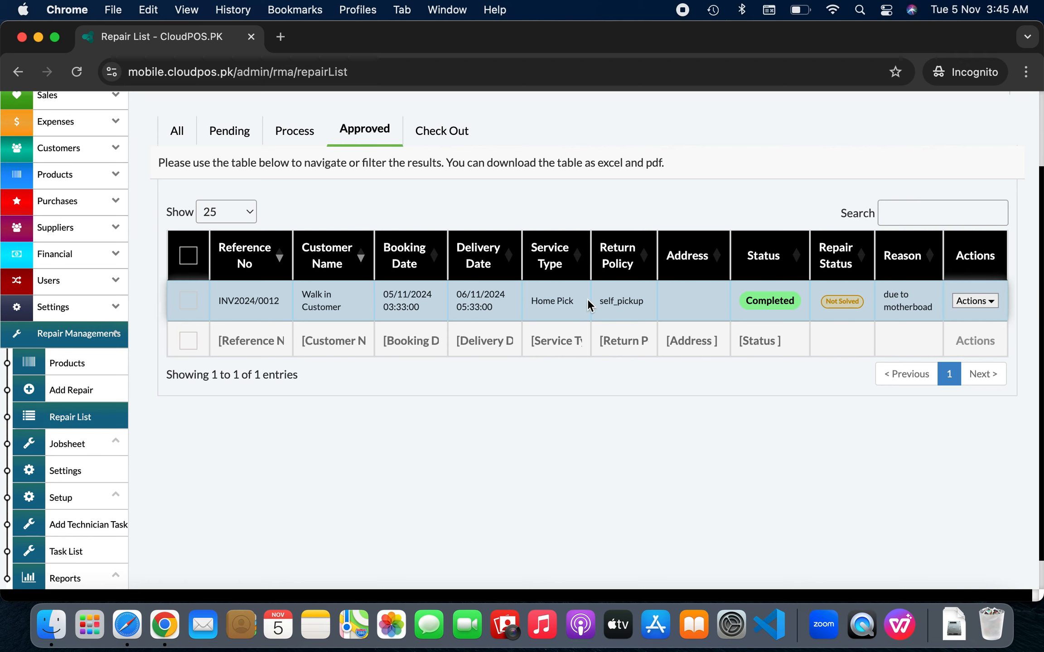
View and close INV2024/0012's duplicate receipt, then preview its printable invoice without printing
left_click(554, 303)
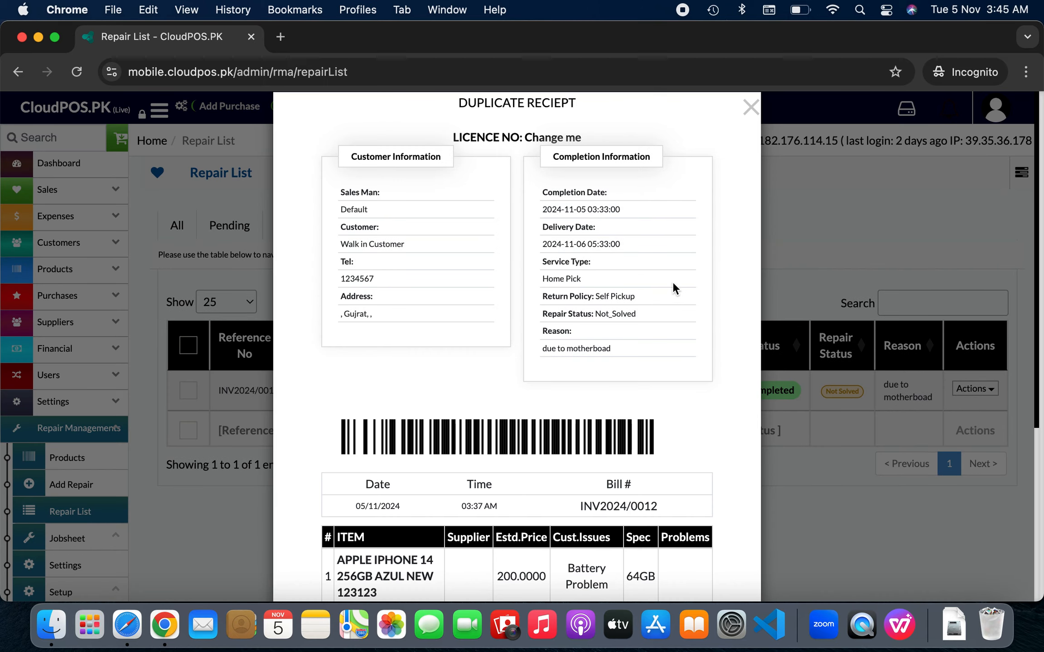
left_click(749, 111)
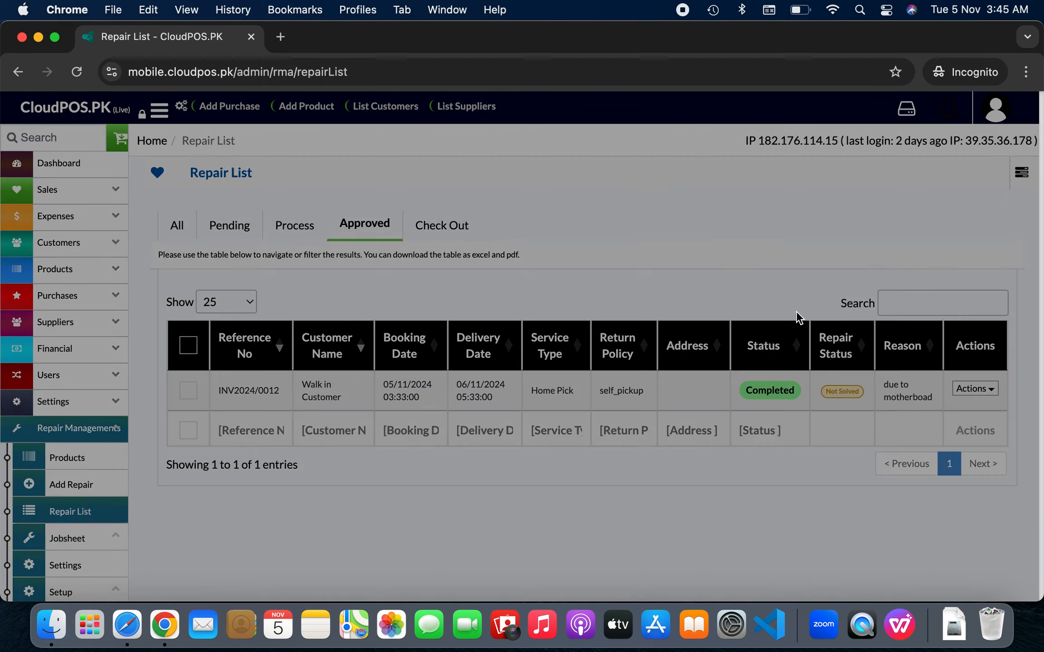
left_click(972, 396)
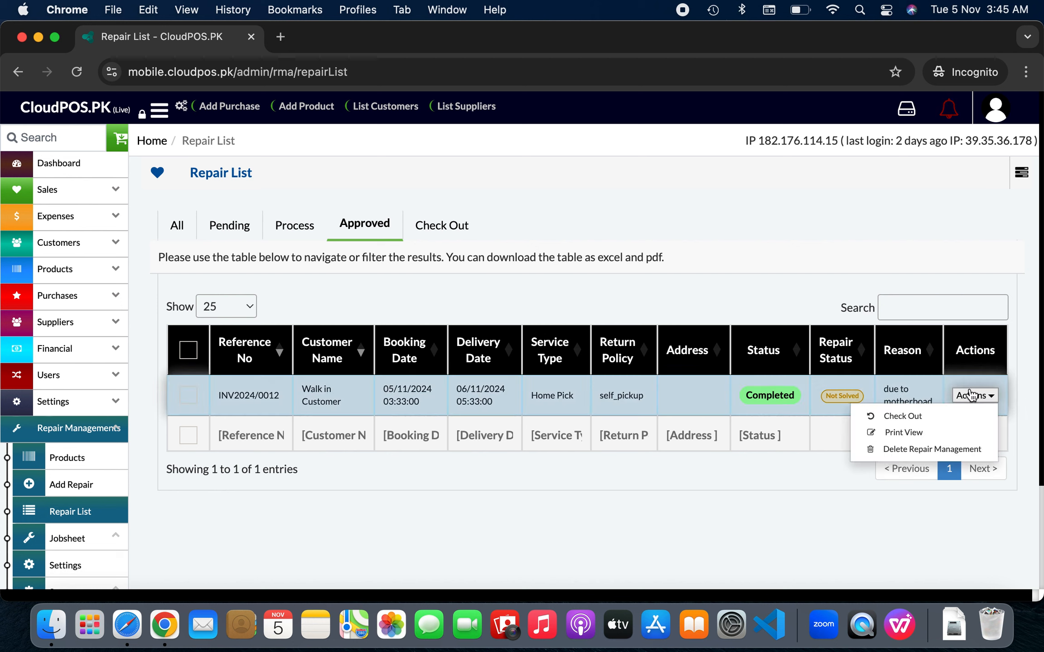
left_click(953, 434)
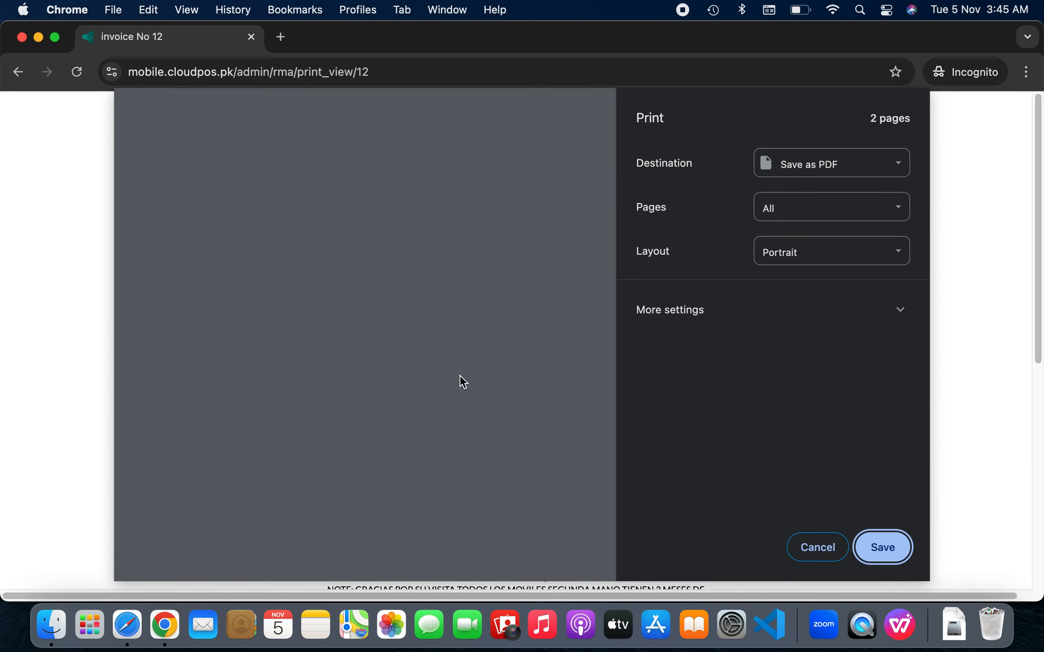
scroll(435, 384, "down", 5)
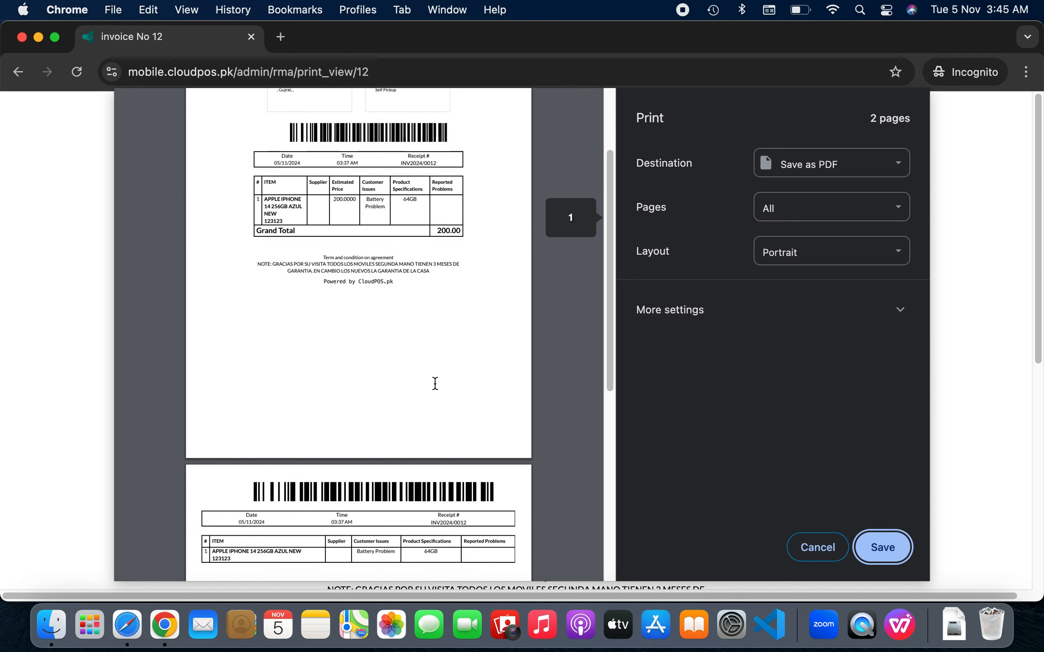
scroll(435, 384, "up", 5)
left_click(835, 545)
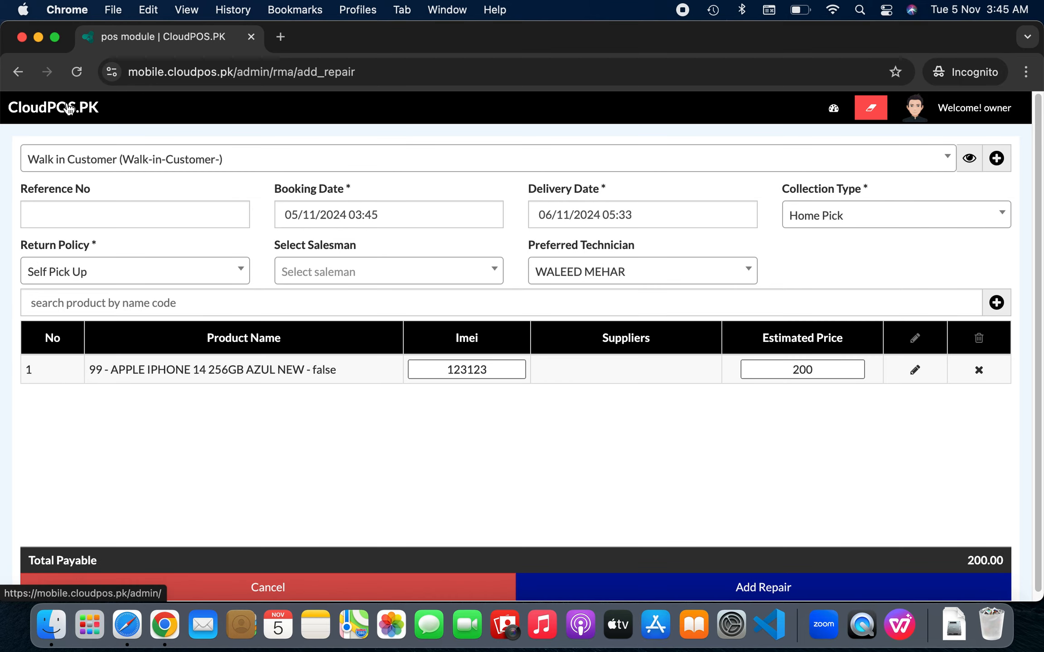
Check out approved repair INV2024/0012 with 120.00 paid in cash, skipping the printout
left_click(68, 109)
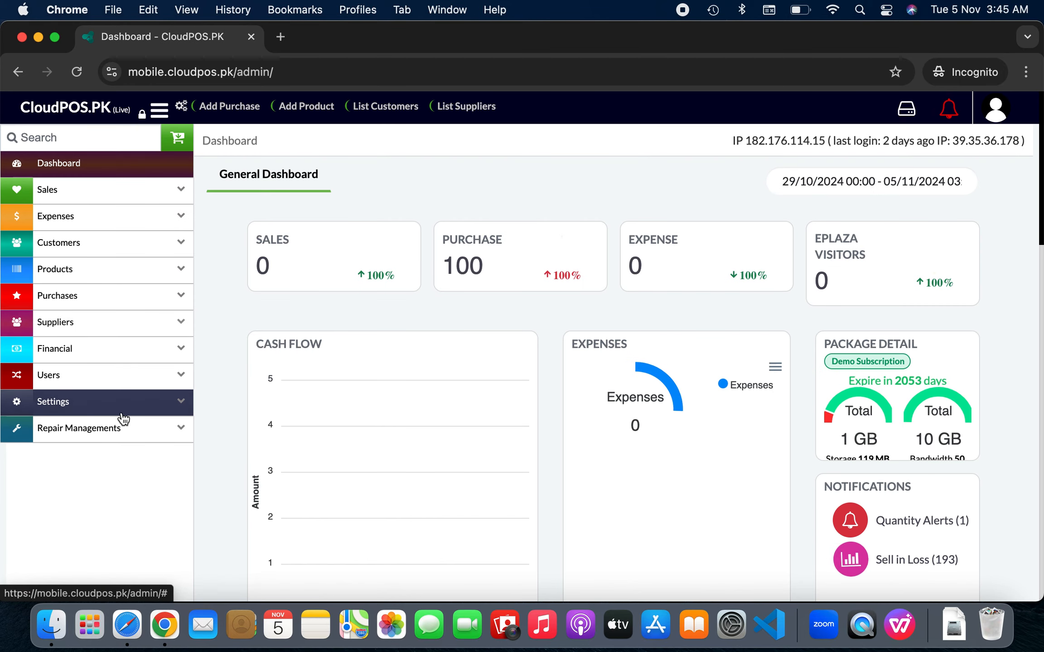
left_click(134, 436)
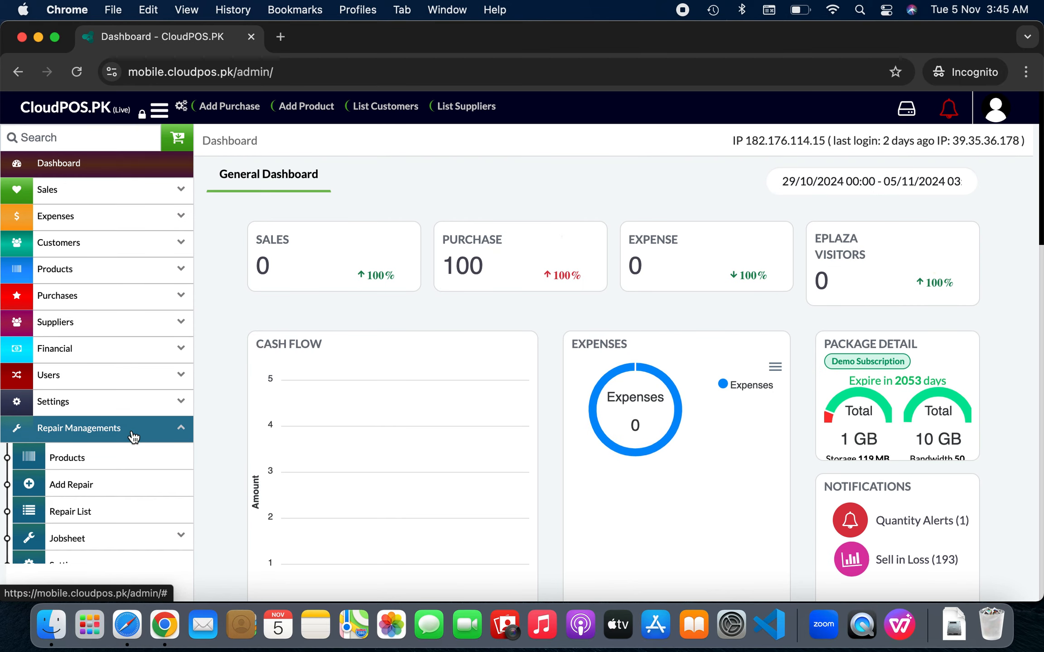
left_click(134, 515)
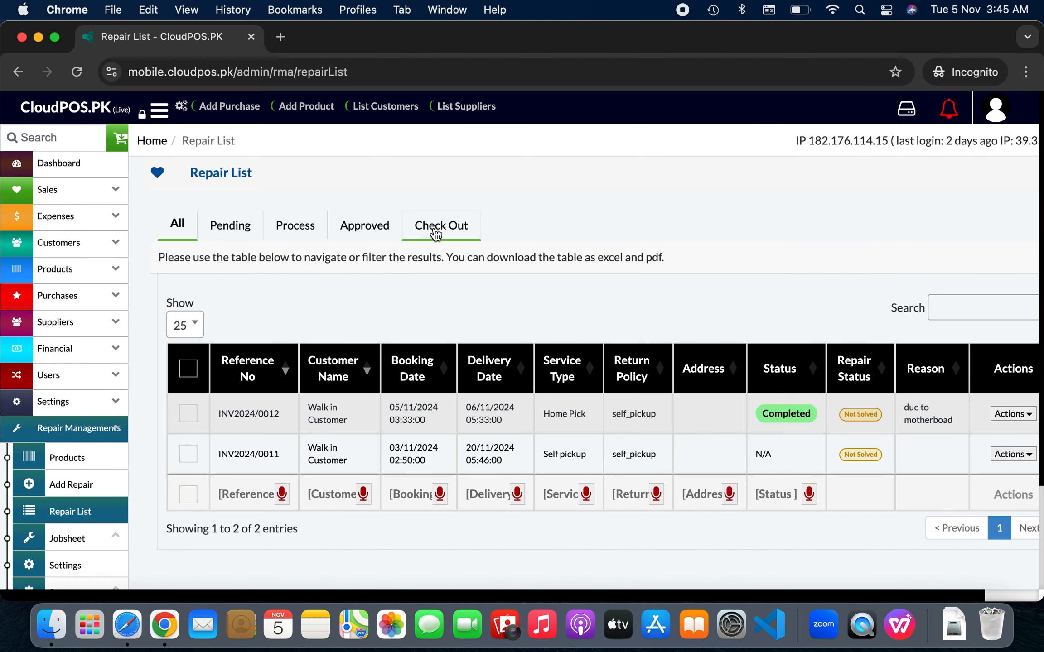
left_click(392, 236)
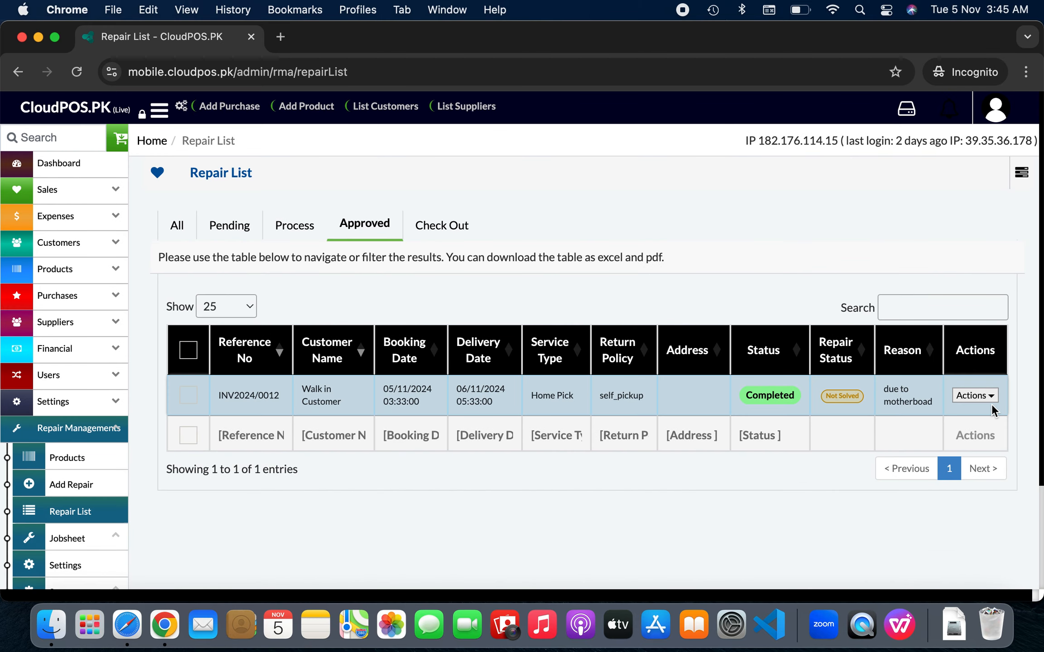
left_click(977, 405)
left_click(965, 416)
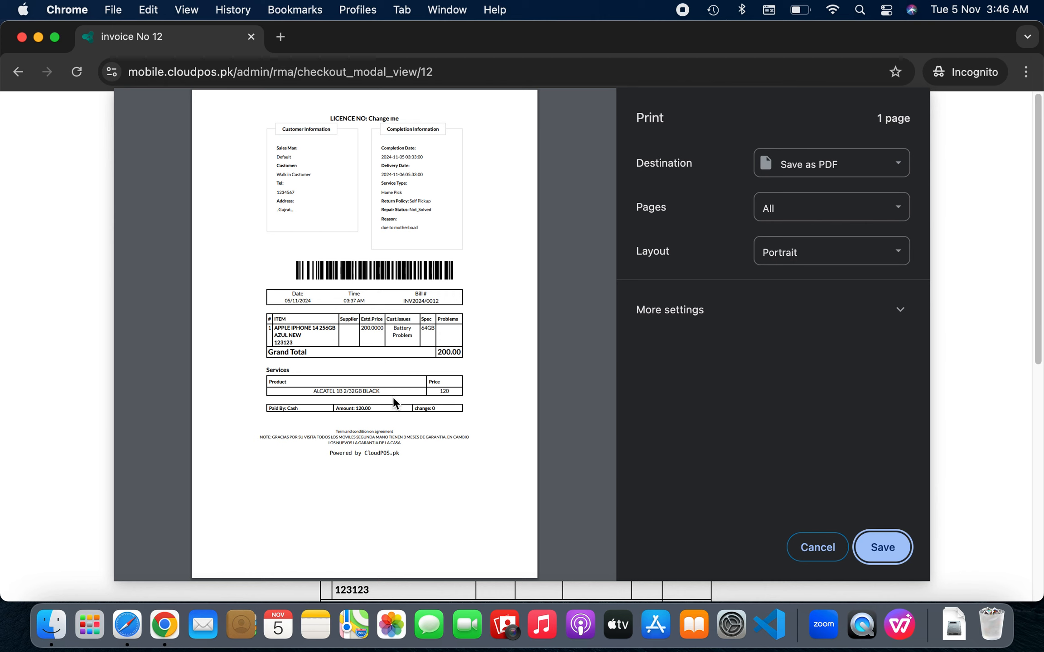
left_click(442, 394)
double_click(358, 407)
left_click(813, 547)
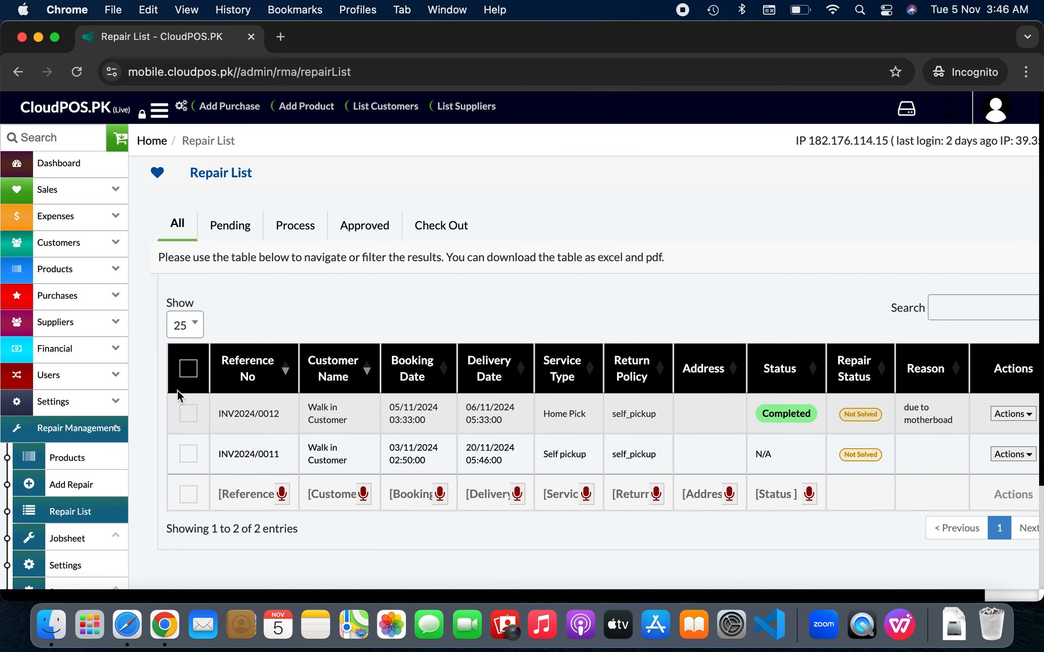
List only checked-out repairs to find INV2024/0012, then view the Commission Report
left_click(459, 233)
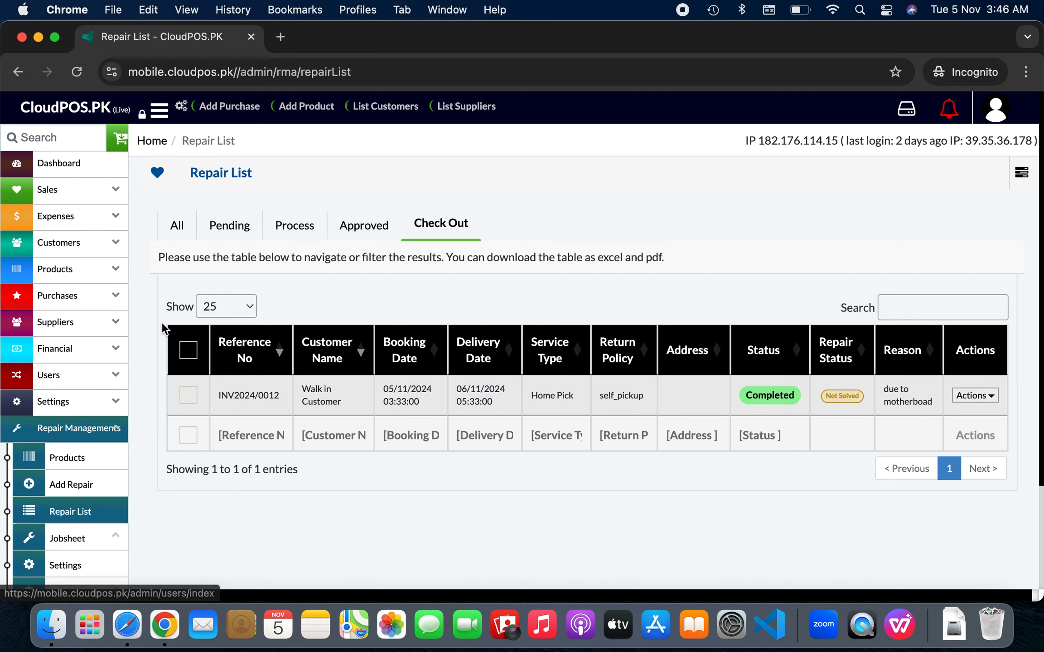
scroll(159, 337, "down", 3)
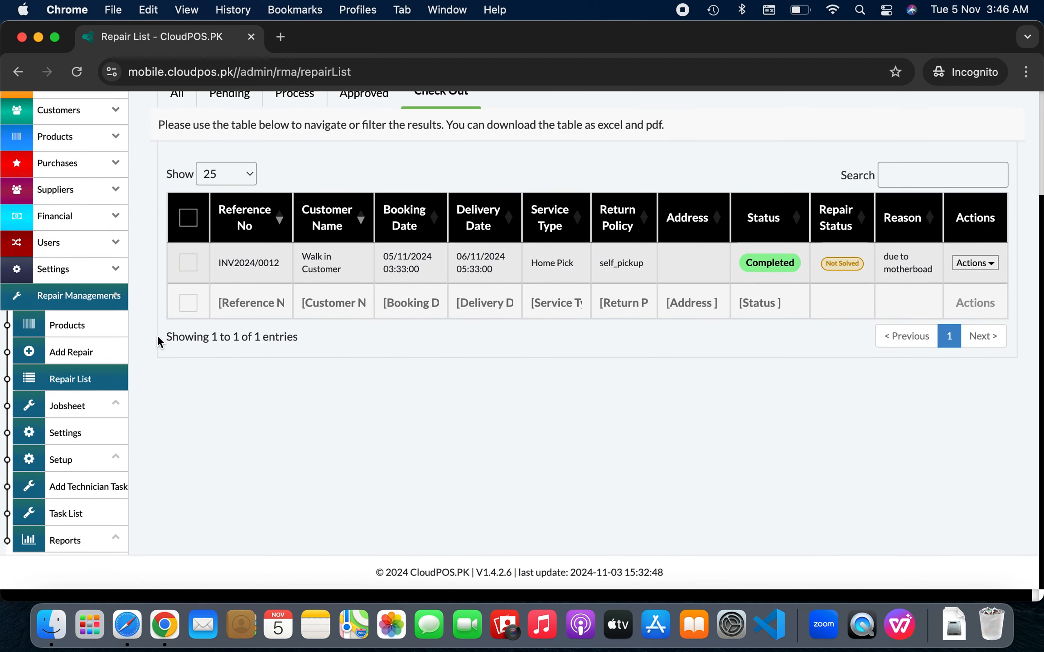
left_click(104, 552)
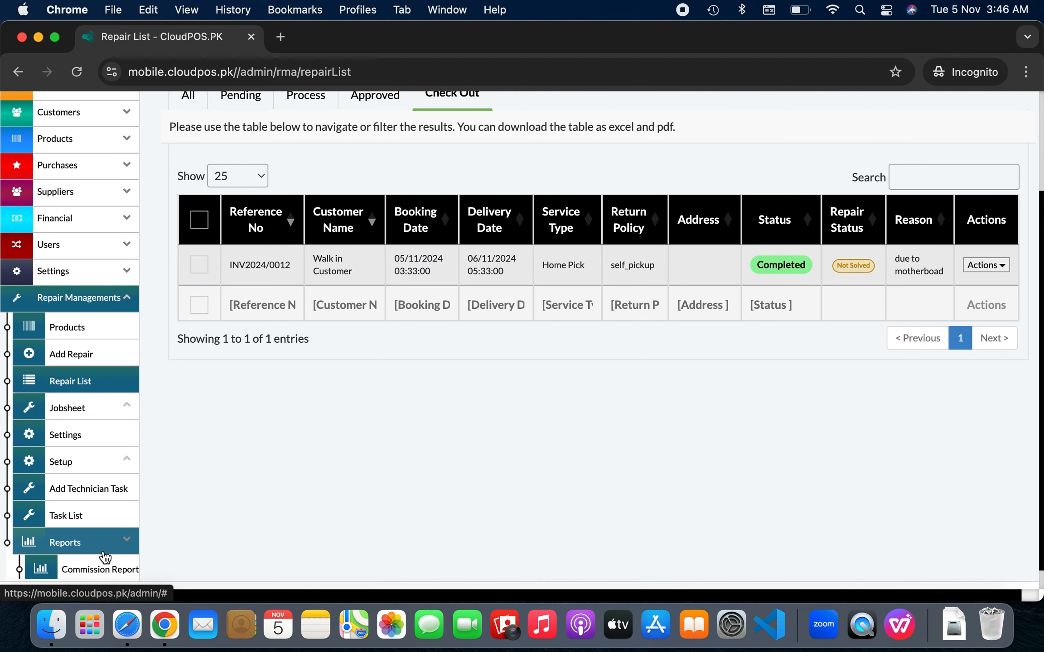
scroll(118, 498, "down", 2)
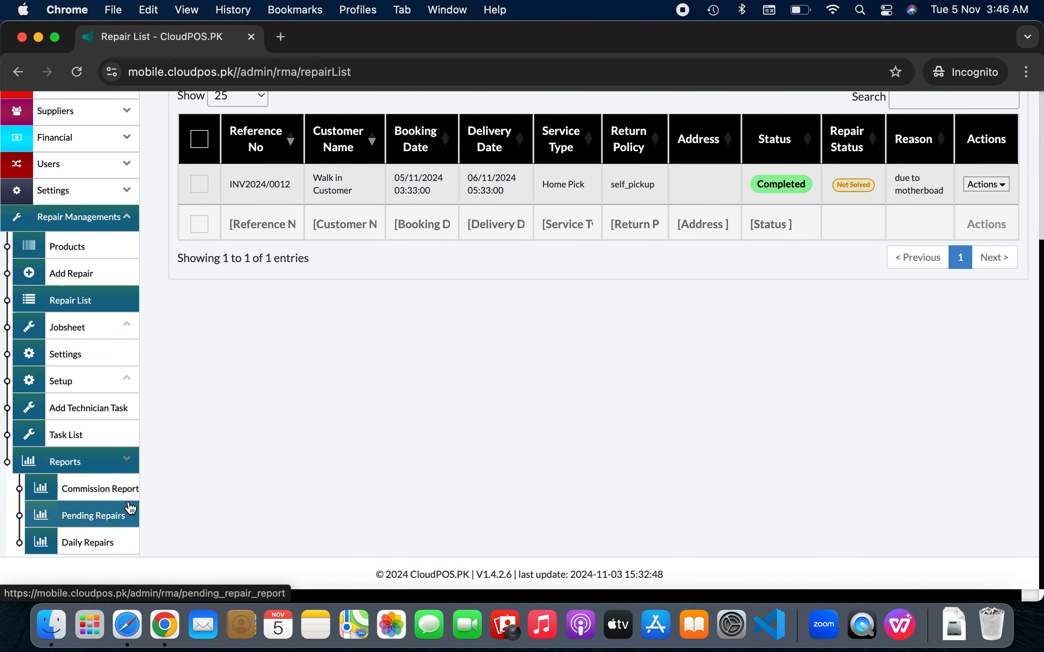
left_click(131, 488)
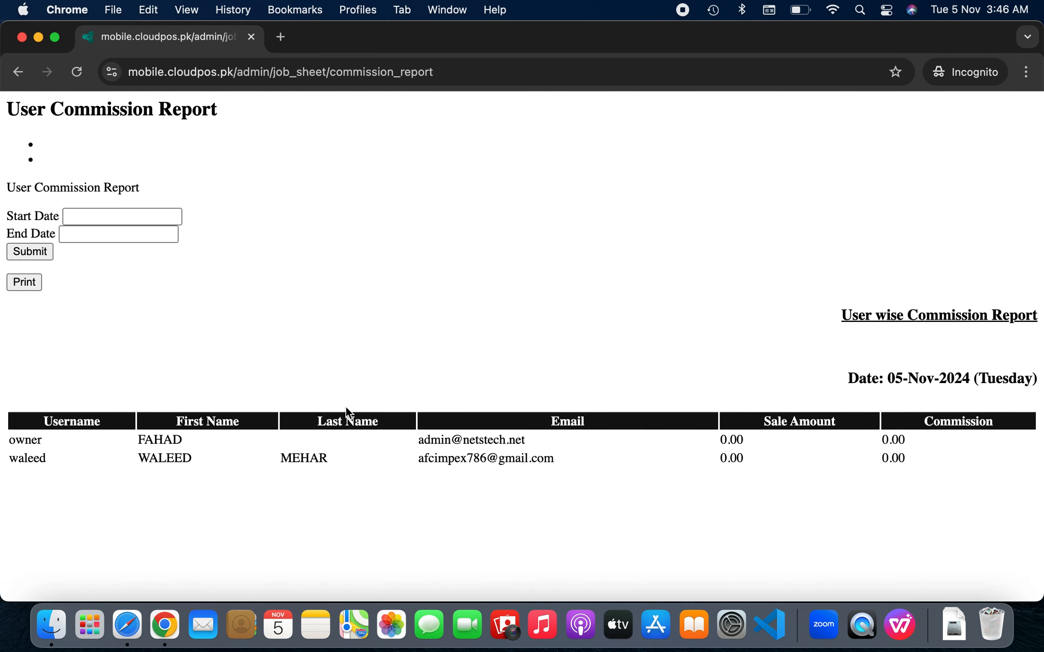
Return to the repair list and open the Pending Repairs report
left_click(19, 71)
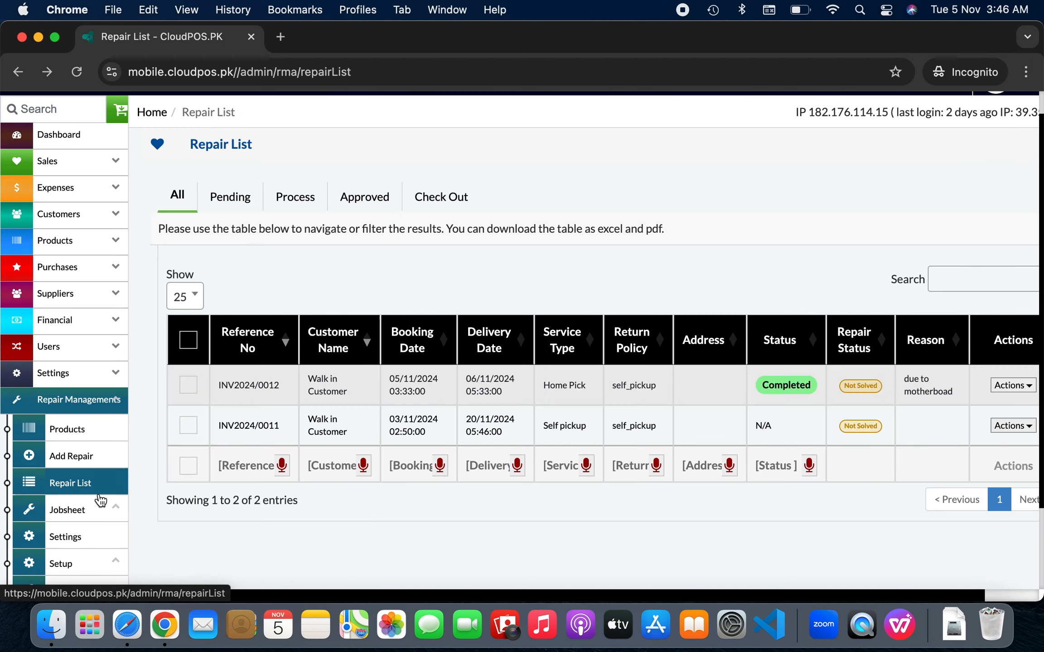
scroll(100, 535, "down", 5)
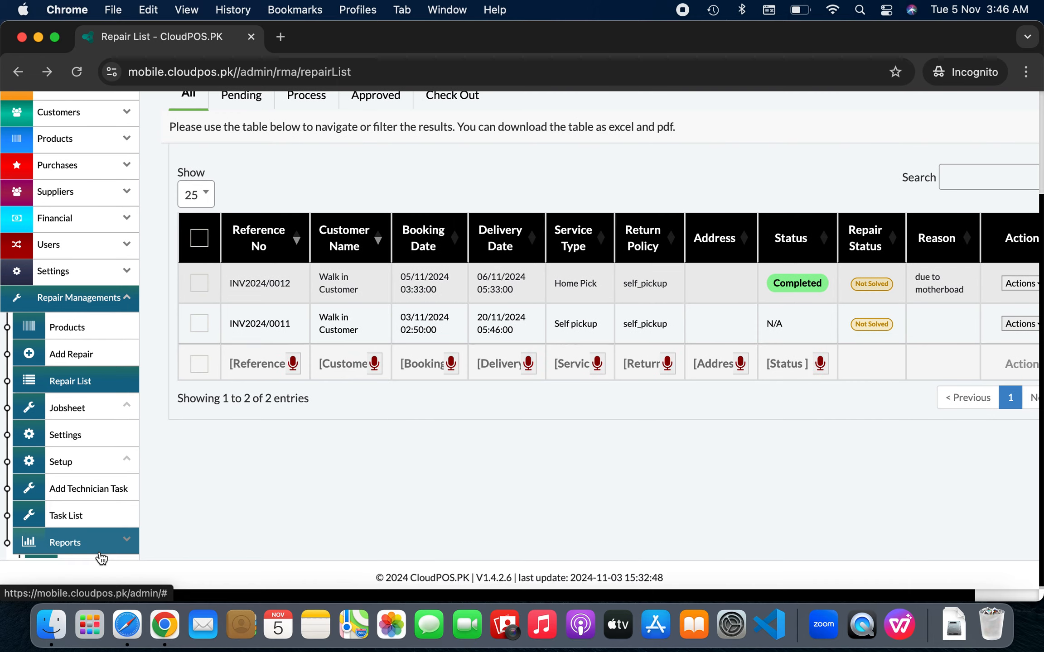
left_click(100, 553)
scroll(114, 535, "down", 3)
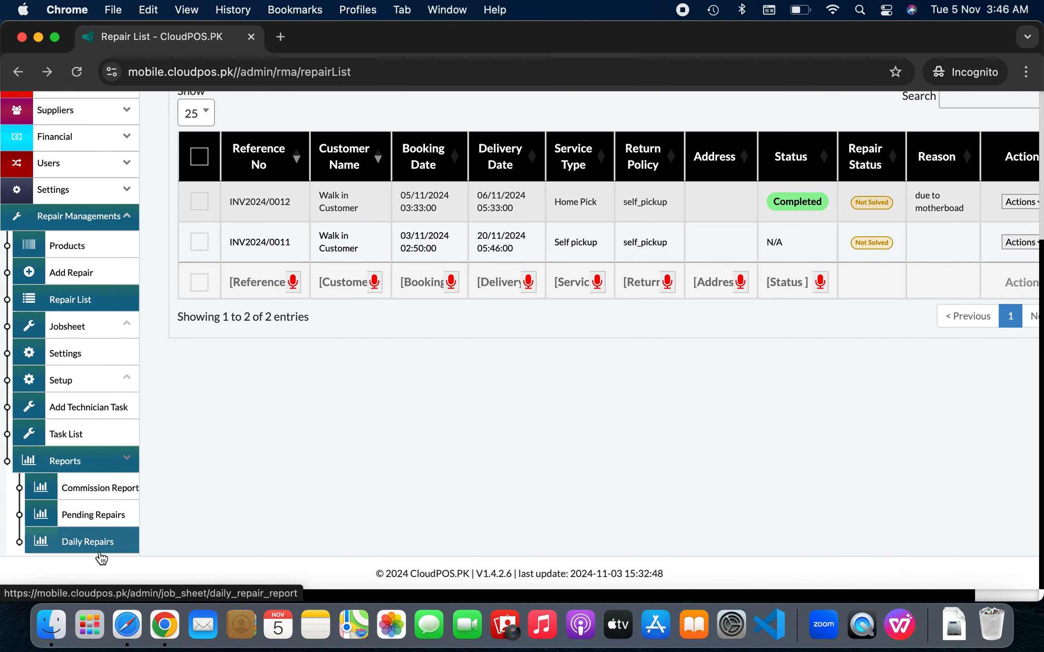
left_click(117, 526)
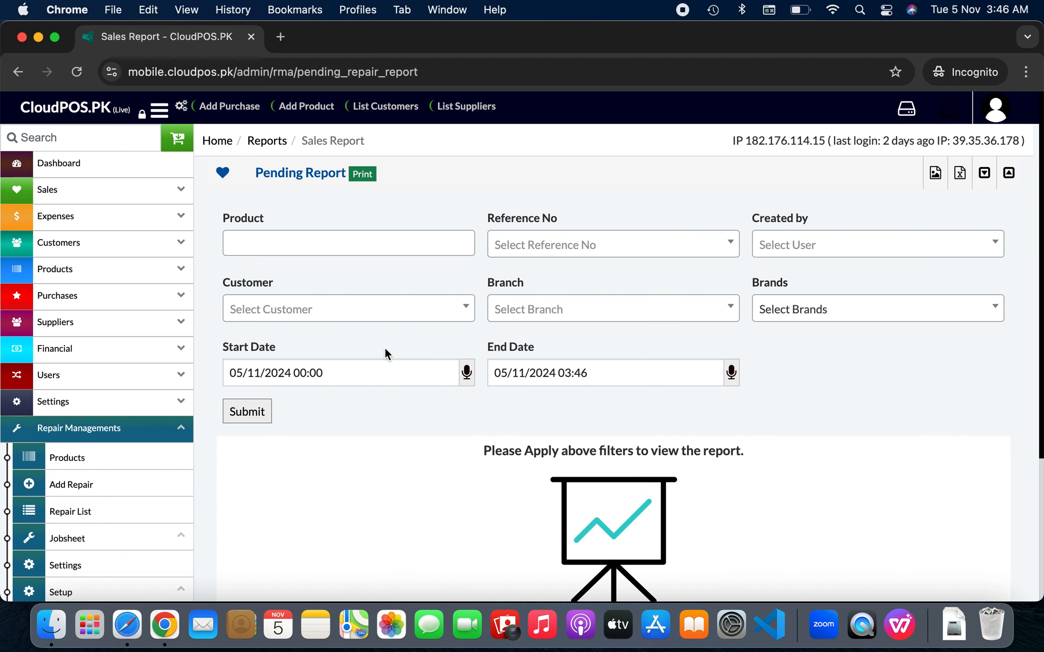
Open the Daily Repairs report and scroll its calendar to 5 November's one completed 200.00 repair
scroll(385, 348, "down", 5)
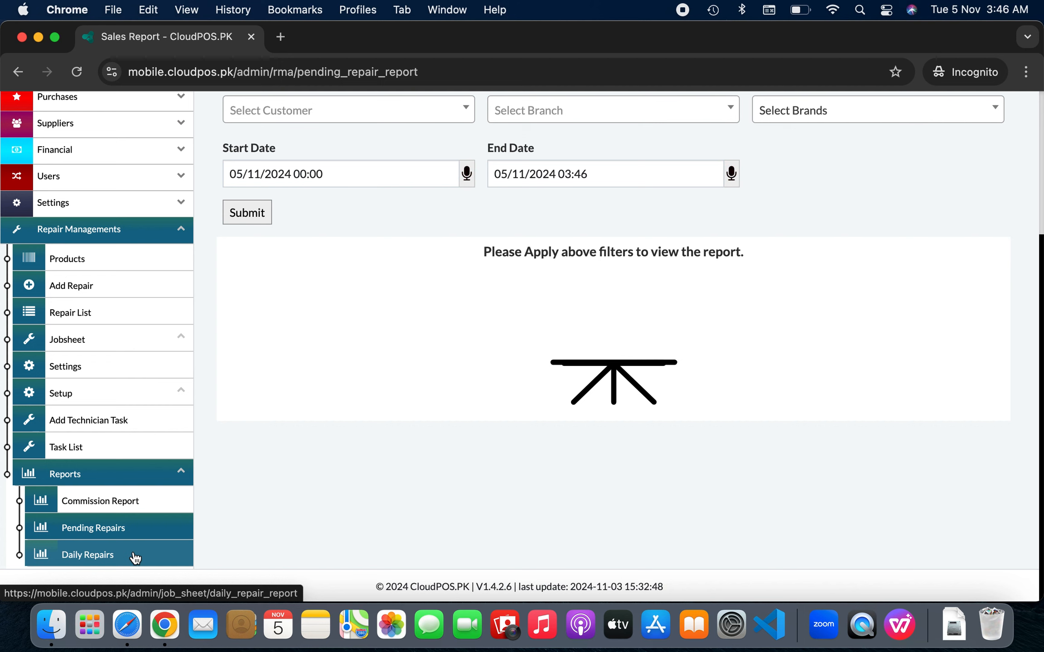
left_click(135, 558)
scroll(426, 440, "down", 5)
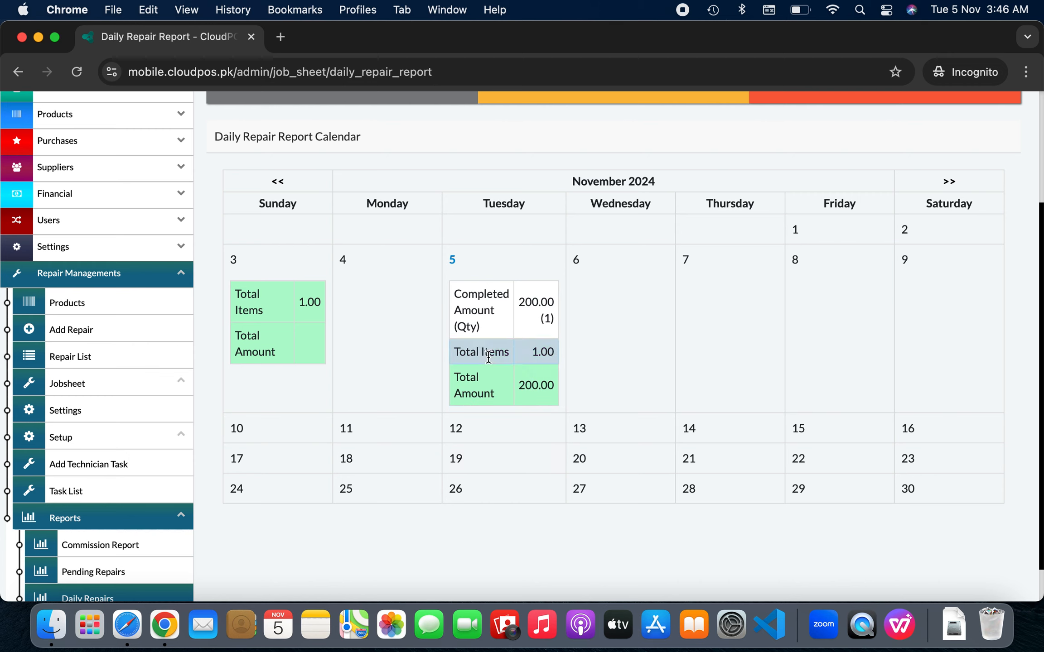
scroll(532, 407, "down", 2)
scroll(532, 402, "up", 5)
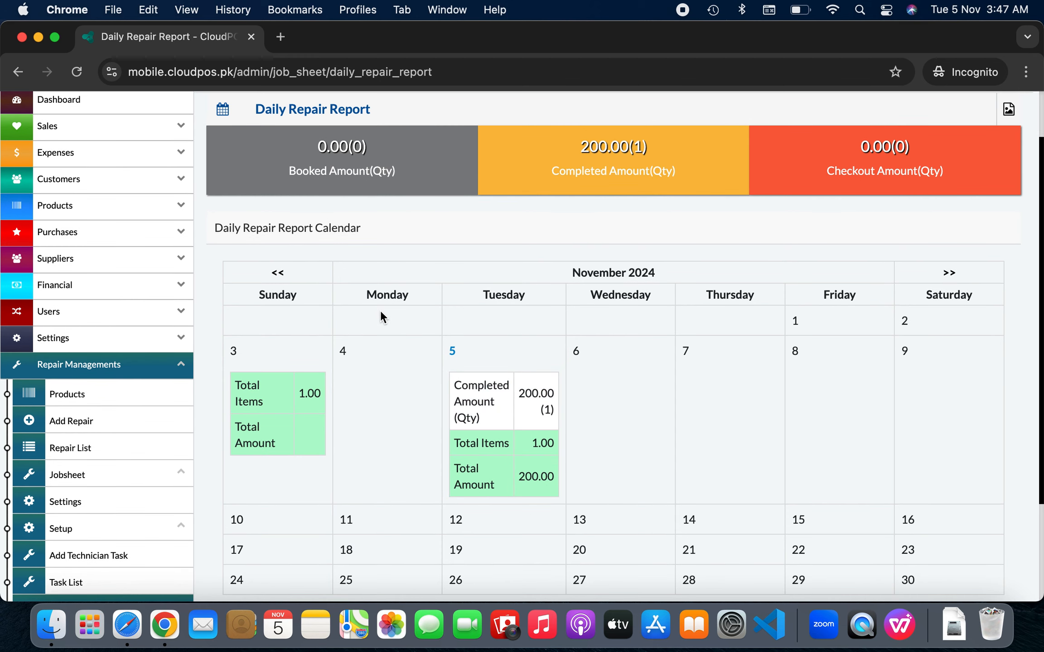
scroll(380, 312, "down", 3)
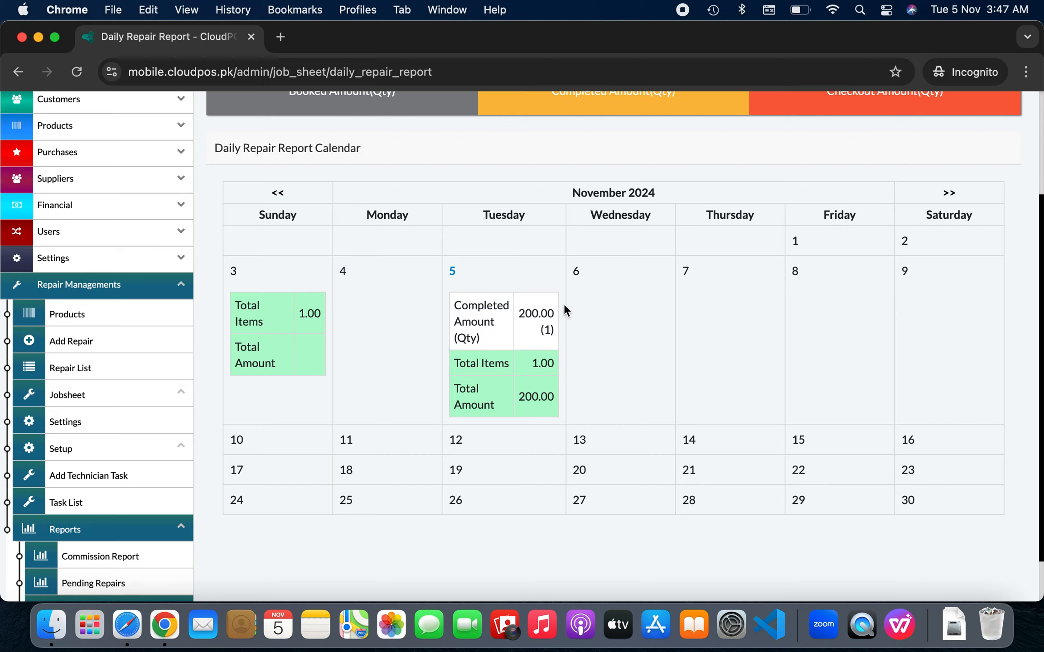
scroll(563, 304, "down", 2)
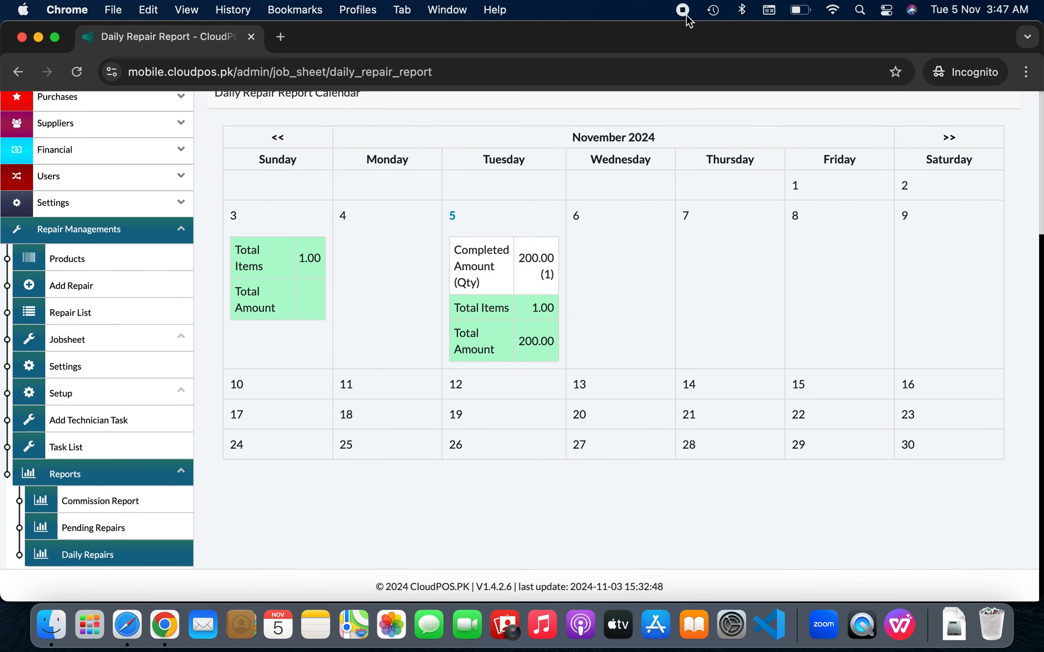